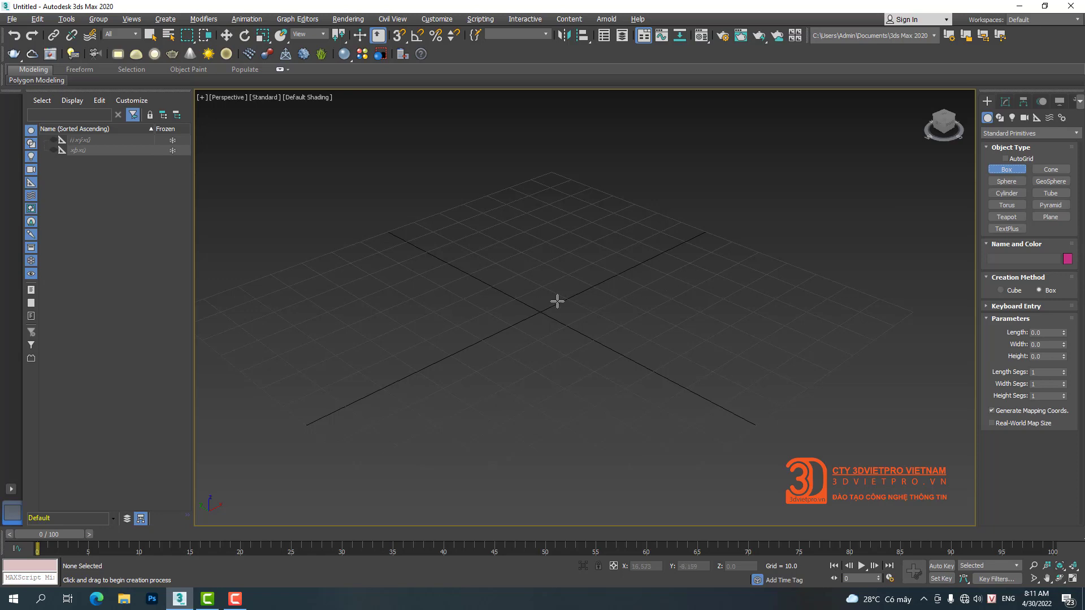
Step: Create a cube about 12.4 units per side near the grid's center using the Cube creation method
click(1012, 290)
drag(540, 325, 565, 334)
key(w)
scroll(551, 336, up, 3)
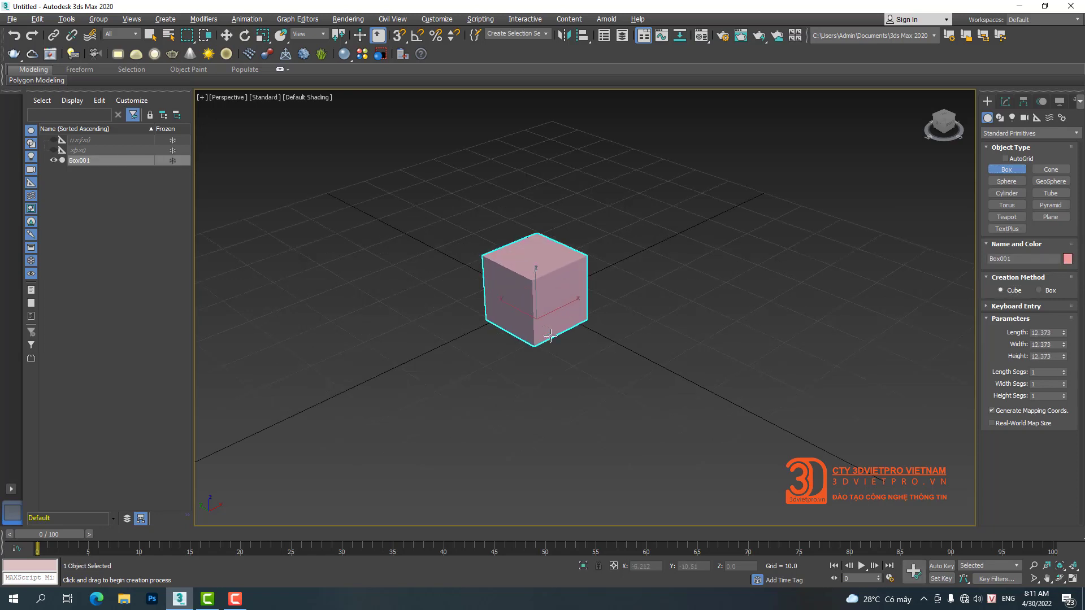
Step: Show edged faces on the shaded view and convert the cube to an Editable Poly
mouse_move(600, 314)
alt+middle_down()
mouse_move(547, 314)
mouse_move(562, 338)
mouse_move(642, 319)
mouse_move(598, 329)
alt+middle_up()
scroll(552, 293, up, 4)
key(F4)
right_click(598, 336)
mouse_move(691, 444)
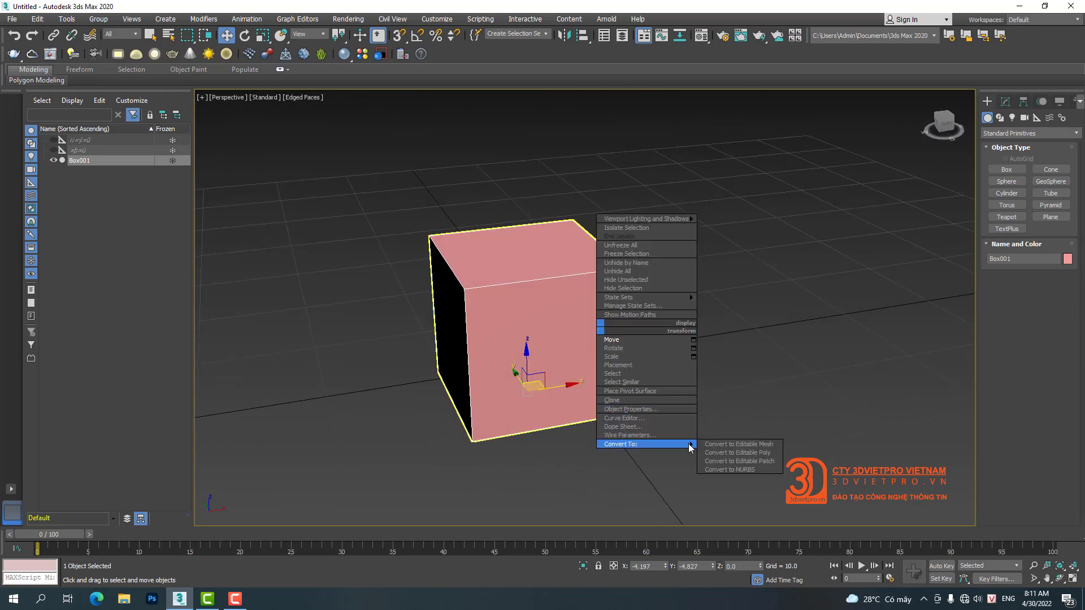
click(768, 453)
Step: Draw a tall tapering trunk upward from the cube's top face with the Freeform PolyDraw Branches tool
scroll(484, 254, down, 5)
middle_drag(483, 255, 476, 303)
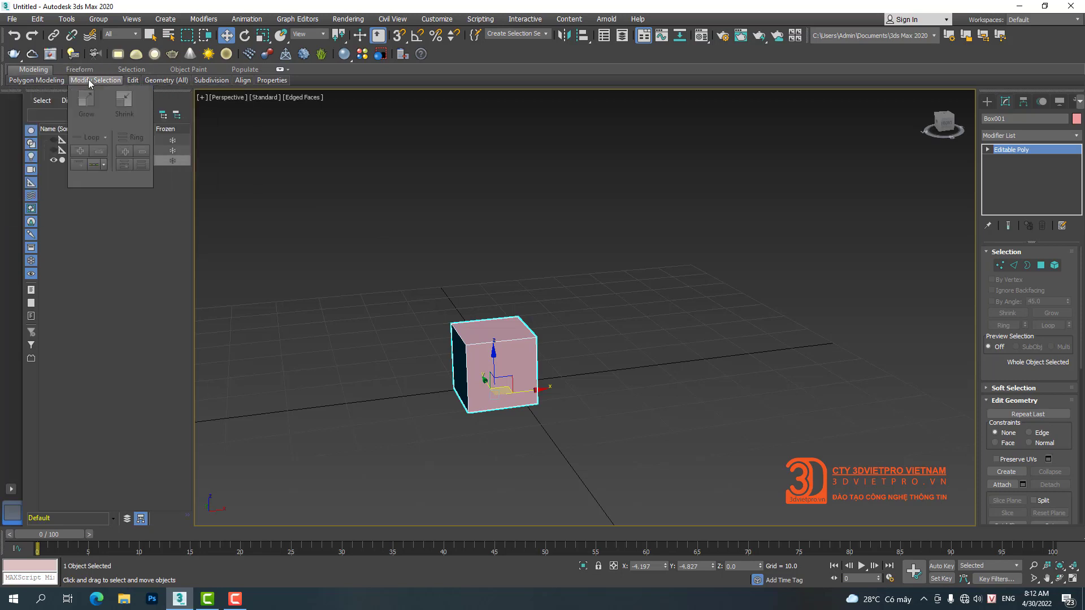
mouse_move(36, 80)
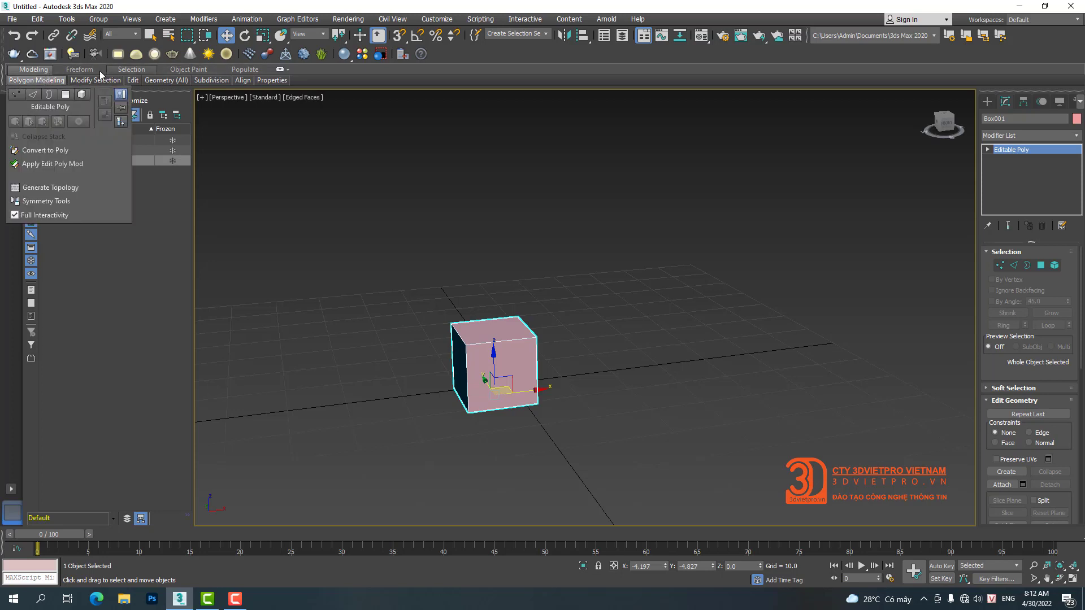
click(79, 70)
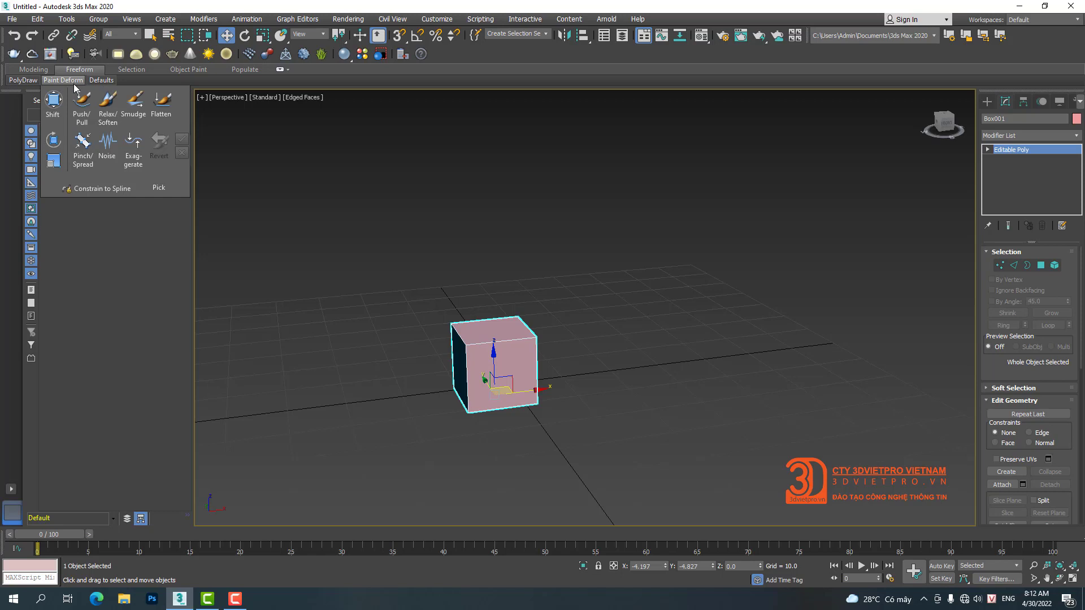
mouse_move(28, 82)
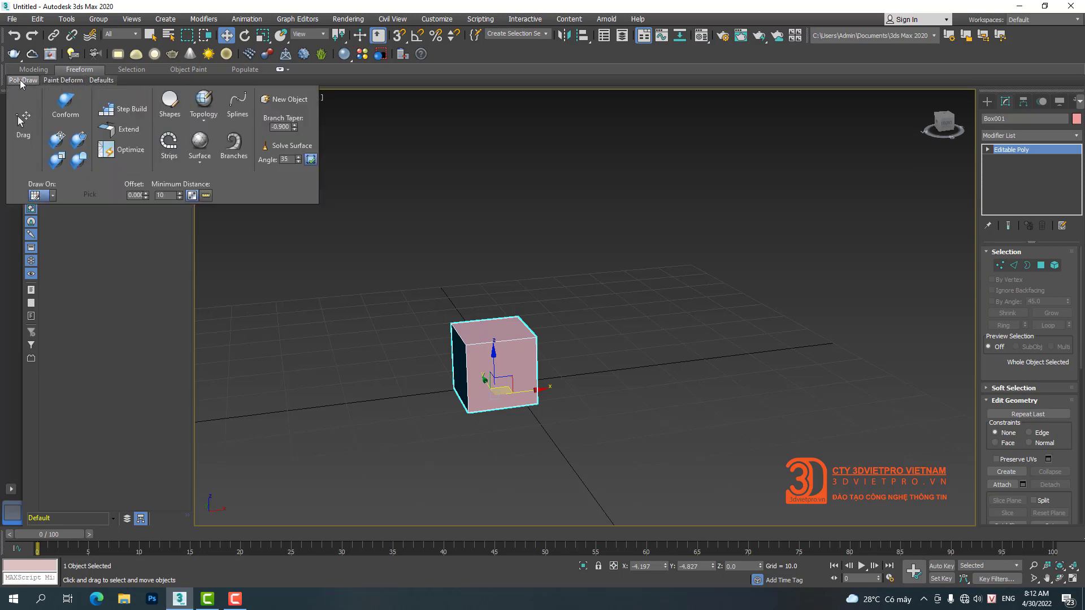
click(236, 145)
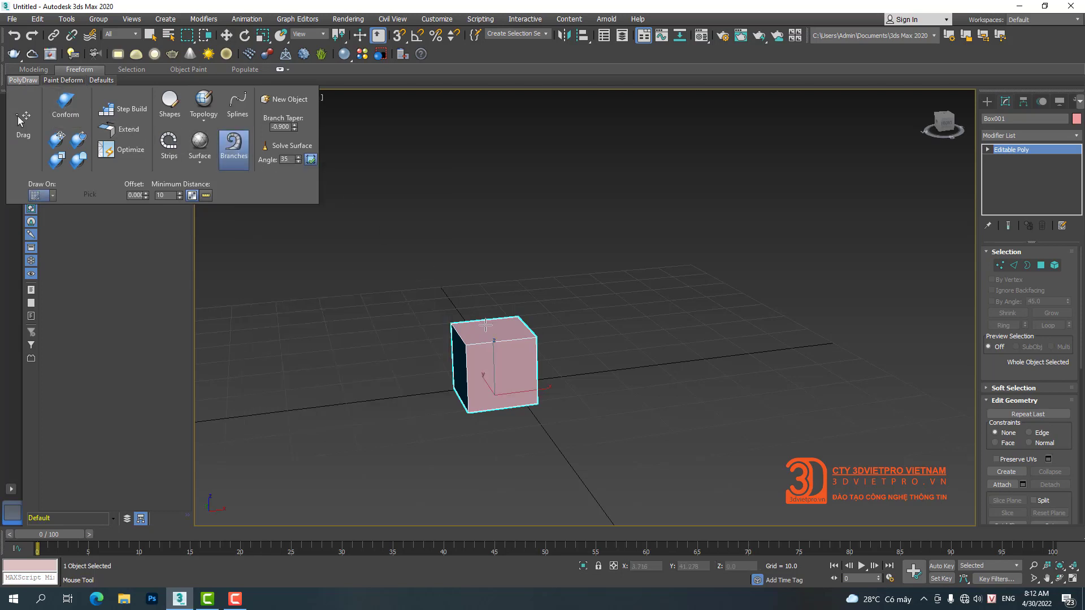
middle_drag(492, 339, 470, 416)
scroll(463, 453, down, 3)
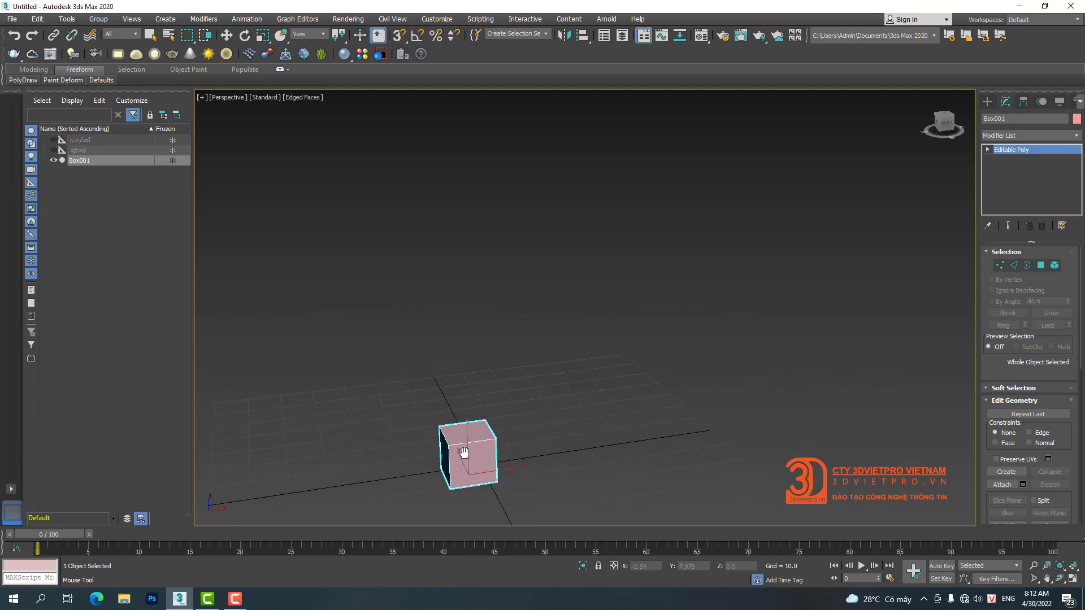
mouse_move(463, 439)
mouse_down()
mouse_move(496, 338)
mouse_move(549, 14)
mouse_up()
Step: Draw a long branch rising from the middle of the trunk so that it forks into a V
scroll(530, 294, down, 2)
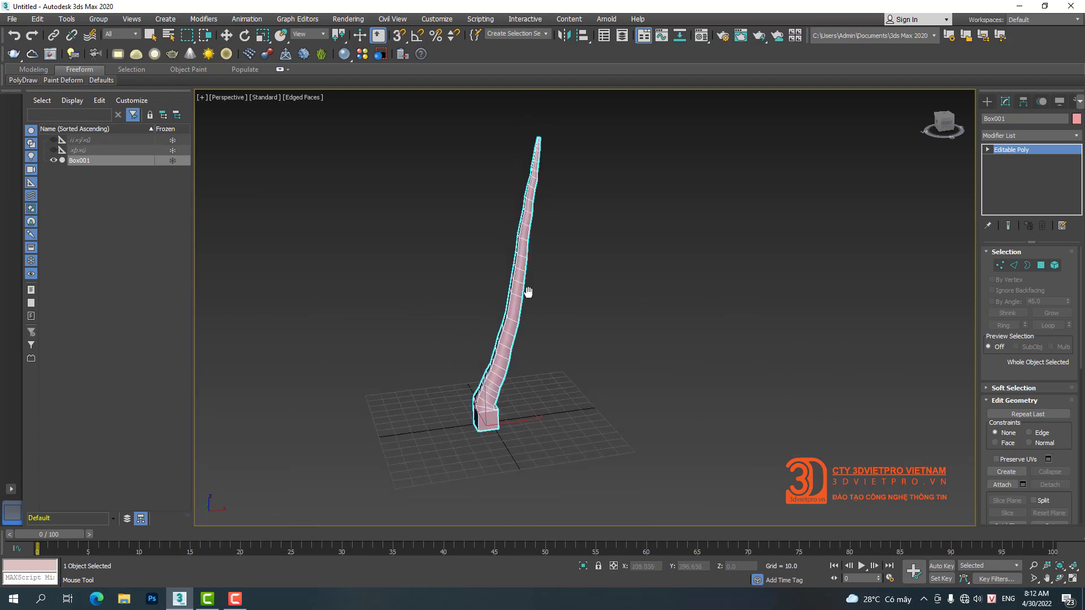
mouse_move(528, 294)
alt+middle_down()
mouse_move(503, 305)
mouse_move(505, 288)
alt+middle_up()
alt+middle_drag(479, 407, 523, 381)
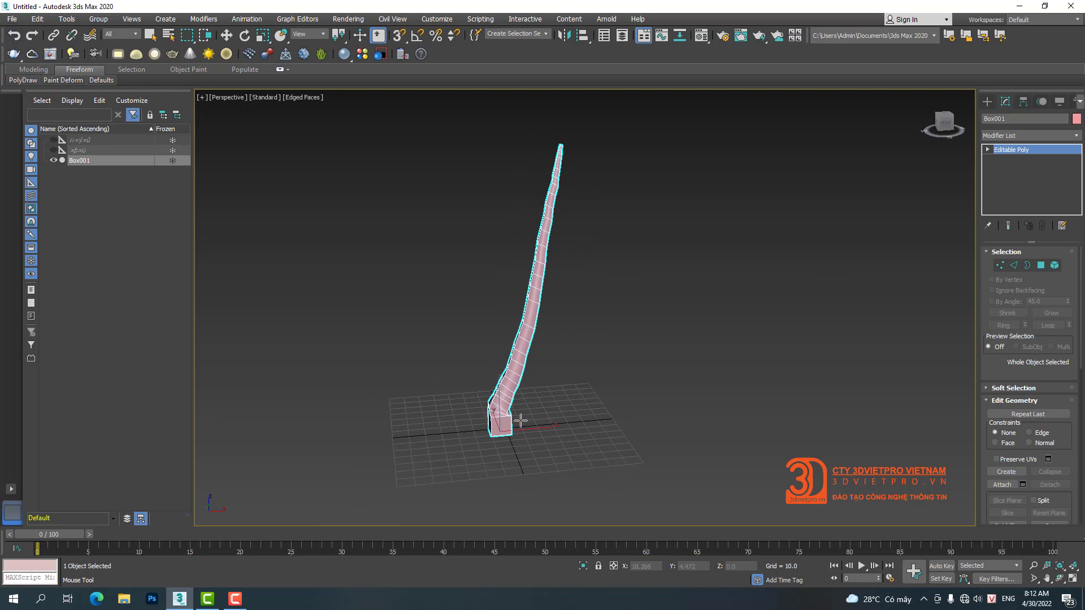
alt+middle_drag(521, 421, 485, 365)
drag(520, 320, 547, 140)
Step: Try to draw another upward branch from the upper trunk inside the fork, then leave the Branches tool
mouse_move(580, 315)
alt+middle_down()
mouse_move(701, 312)
mouse_move(744, 330)
mouse_move(729, 382)
mouse_move(770, 269)
mouse_move(802, 311)
mouse_move(589, 350)
mouse_move(713, 347)
alt+middle_up()
scroll(491, 219, up, 4)
middle_drag(490, 219, 509, 342)
scroll(494, 243, down, 2)
drag(502, 345, 514, 192)
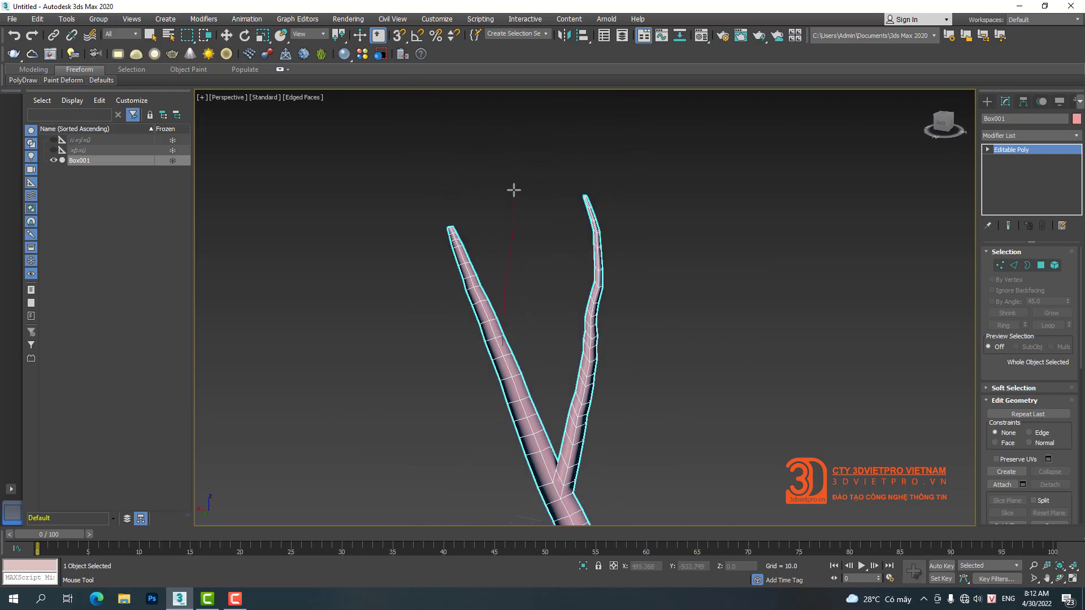
scroll(539, 273, down, 5)
middle_drag(539, 273, 517, 246)
scroll(501, 289, up, 7)
drag(533, 275, 550, 107)
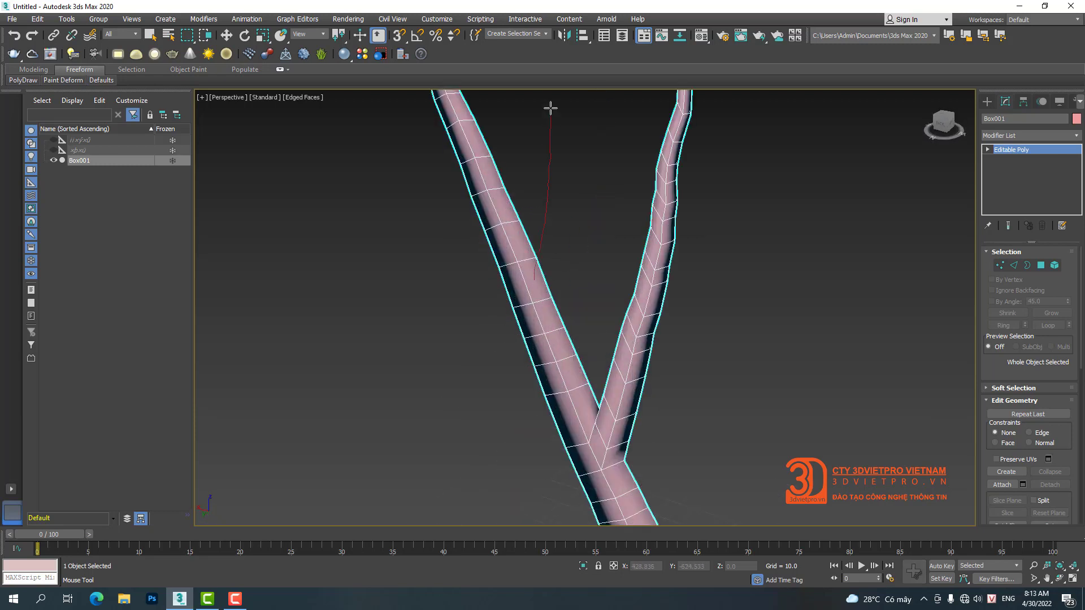
scroll(541, 256, down, 3)
middle_drag(541, 256, 513, 264)
key(w)
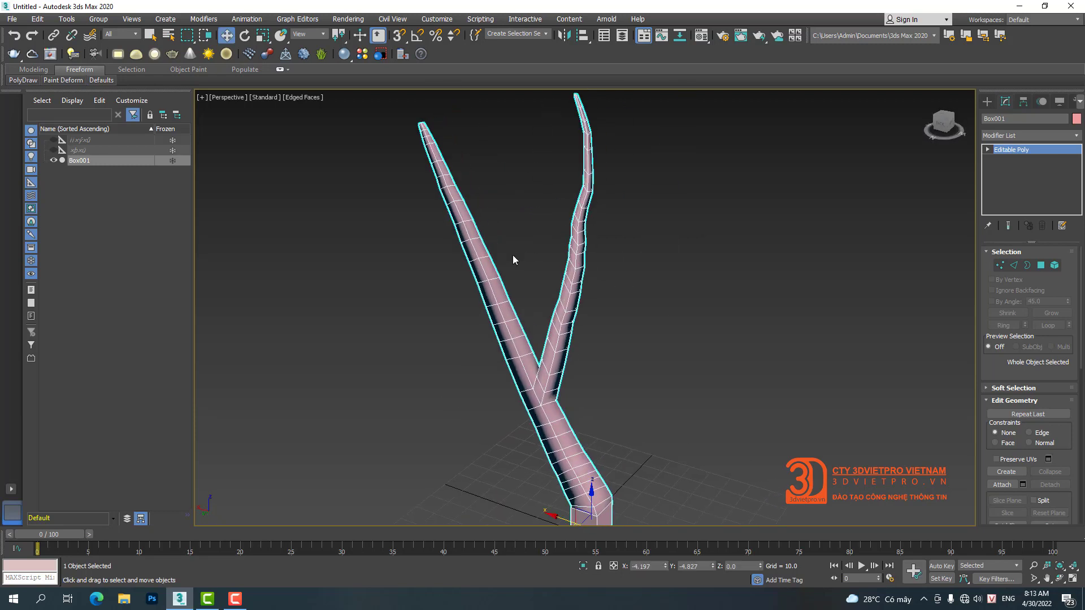
Step: Draw a short side branch from the upper trunk, on the side away from the fork, with the Branches tool
click(26, 79)
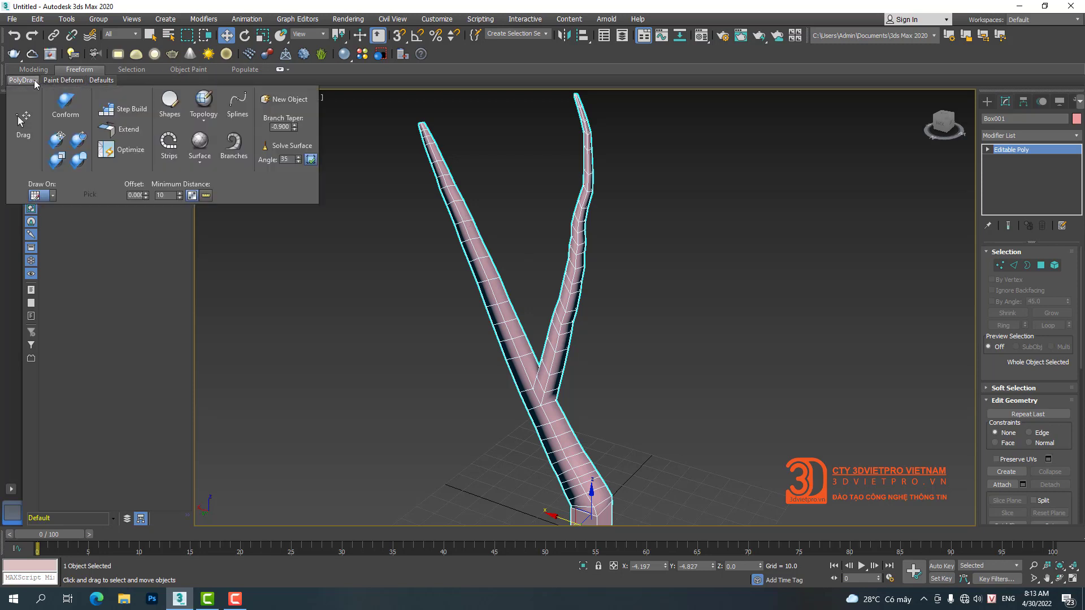
click(233, 143)
scroll(515, 328, down, 5)
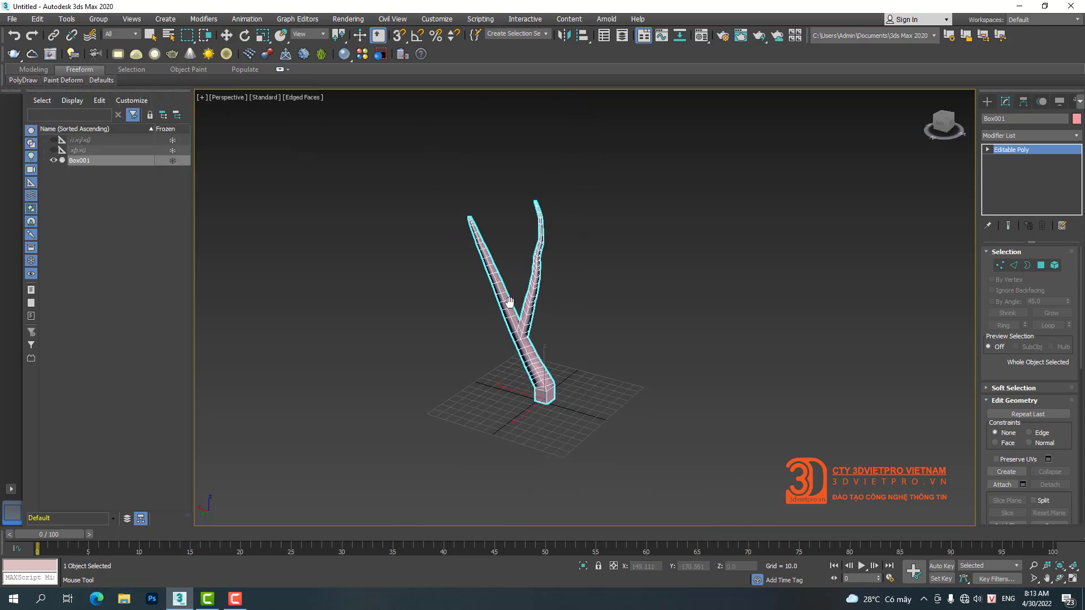
alt+middle_drag(515, 327, 591, 246)
scroll(528, 284, up, 5)
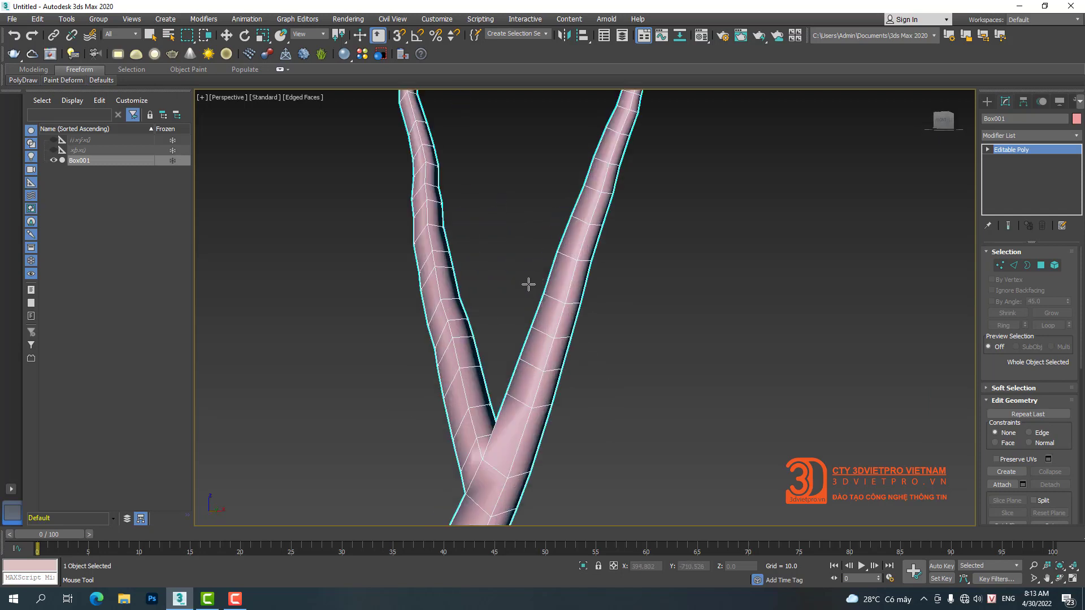
mouse_move(578, 284)
mouse_down()
mouse_move(633, 249)
mouse_move(710, 137)
mouse_up()
Step: Try to draw a long curved branch sideways from the trunk above the fork, then leave the Branches tool
scroll(667, 220, down, 4)
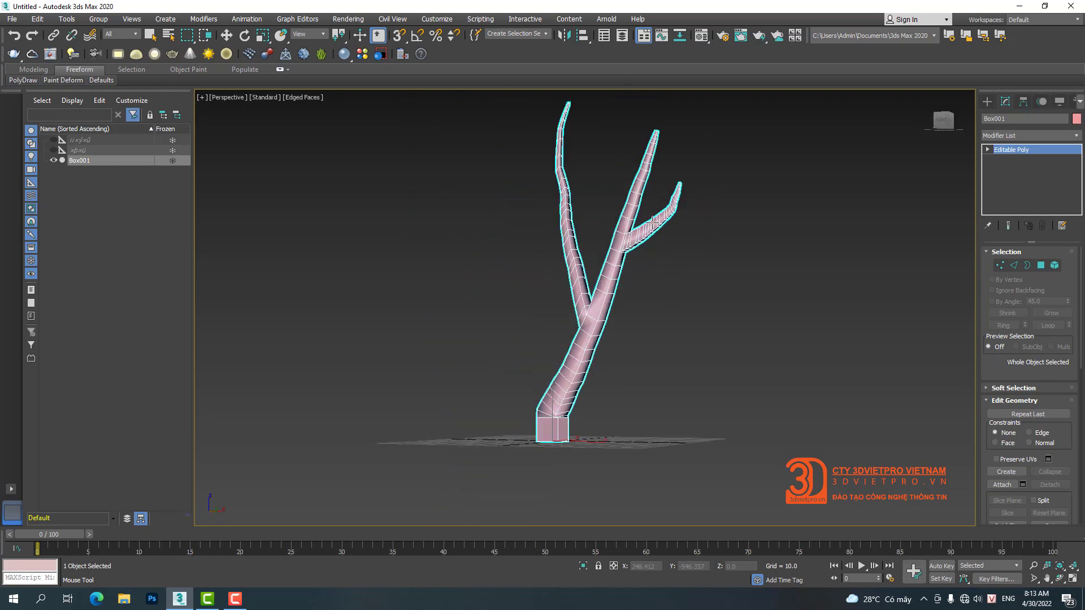
mouse_move(667, 226)
alt+middle_down()
mouse_move(765, 257)
mouse_move(653, 285)
alt+middle_up()
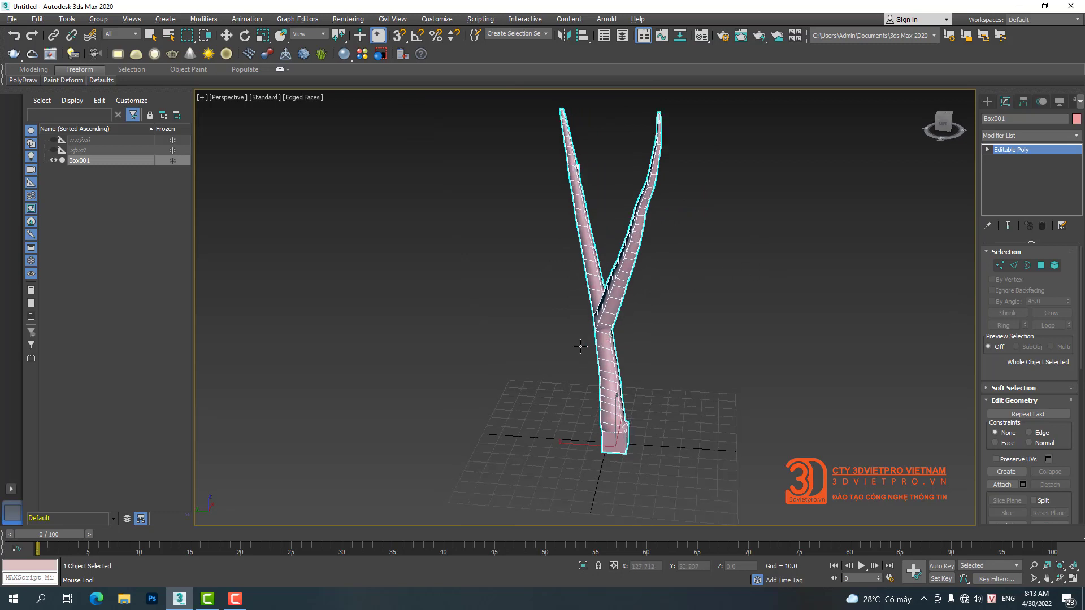
scroll(603, 183, up, 5)
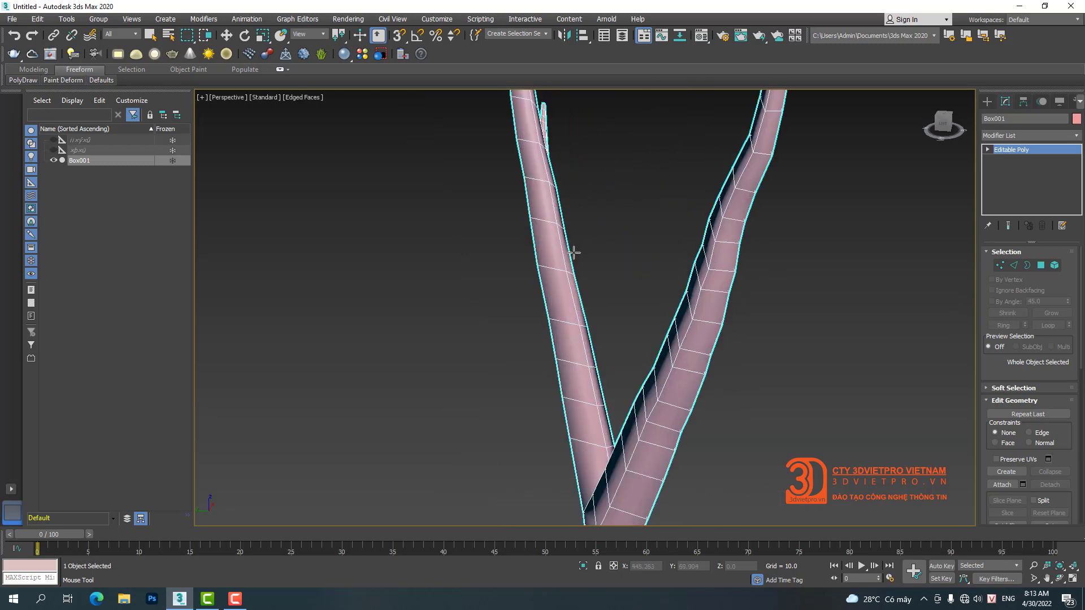
drag(556, 286, 254, 152)
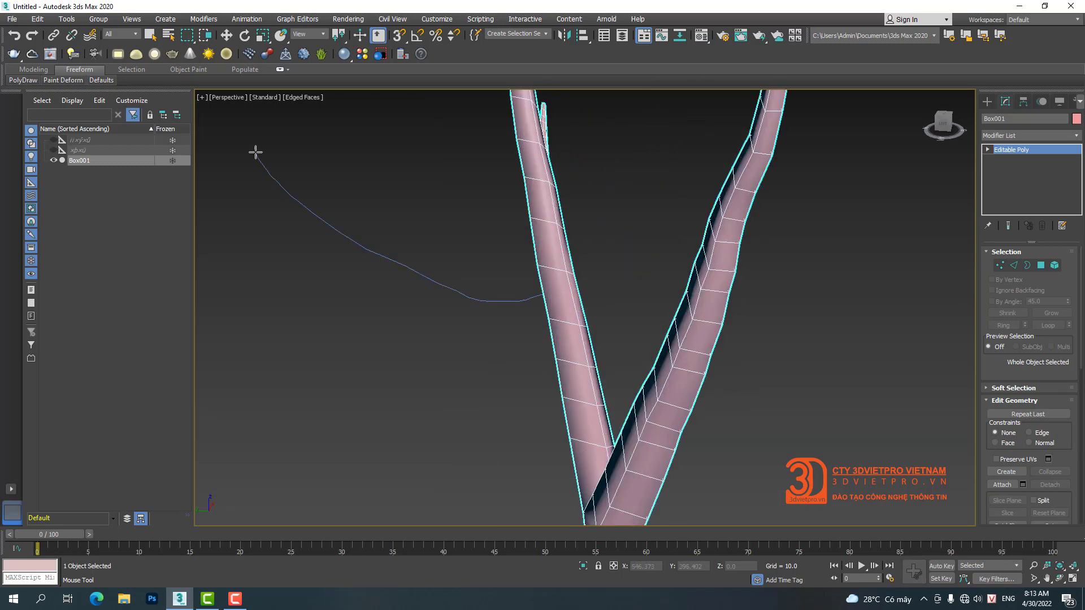
right_click(475, 254)
scroll(520, 261, down, 4)
mouse_move(520, 261)
alt+middle_down()
mouse_move(533, 255)
mouse_move(332, 525)
alt+middle_up()
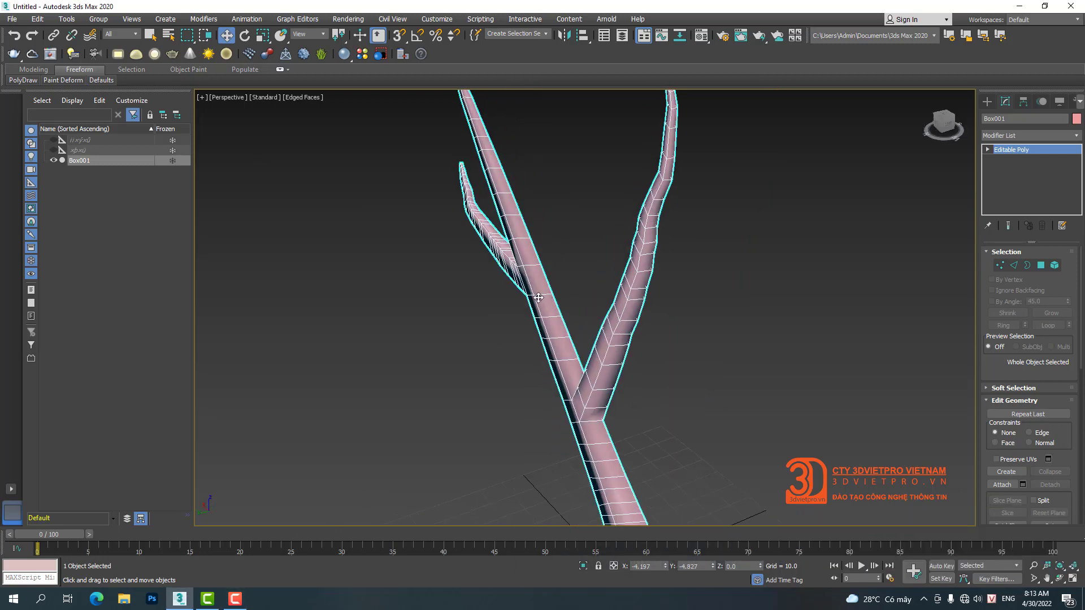
mouse_move(28, 79)
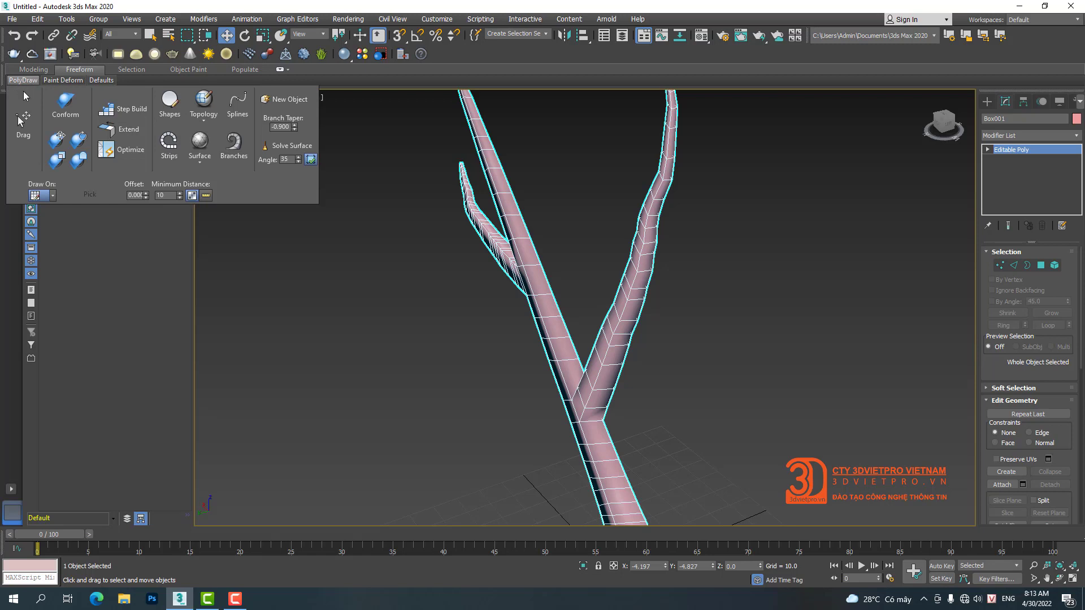
click(233, 143)
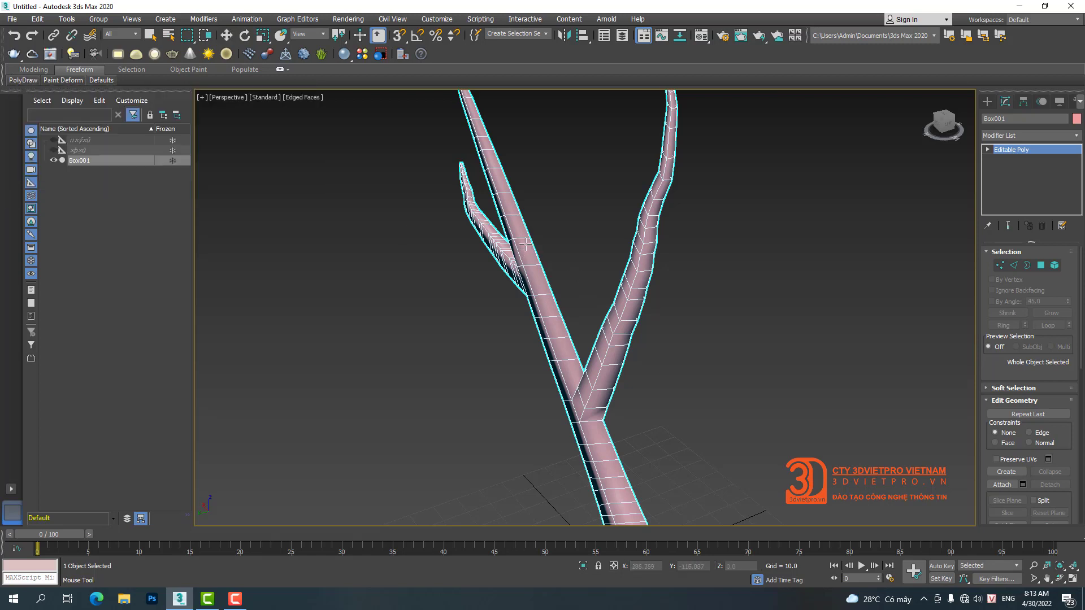
key(w)
scroll(582, 238, down, 5)
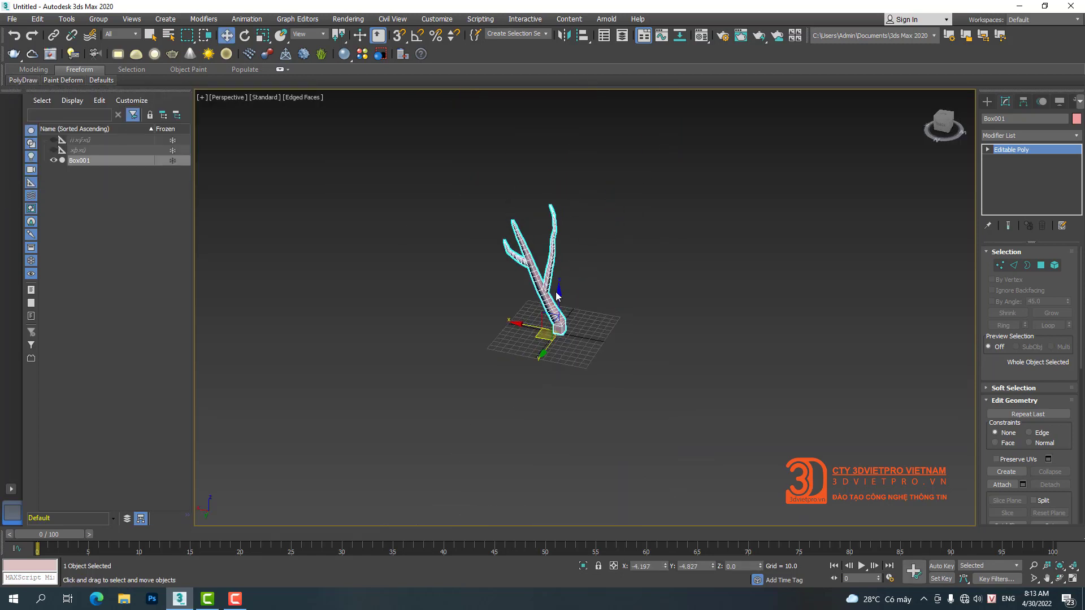
scroll(556, 294, up, 2)
right_click(525, 252)
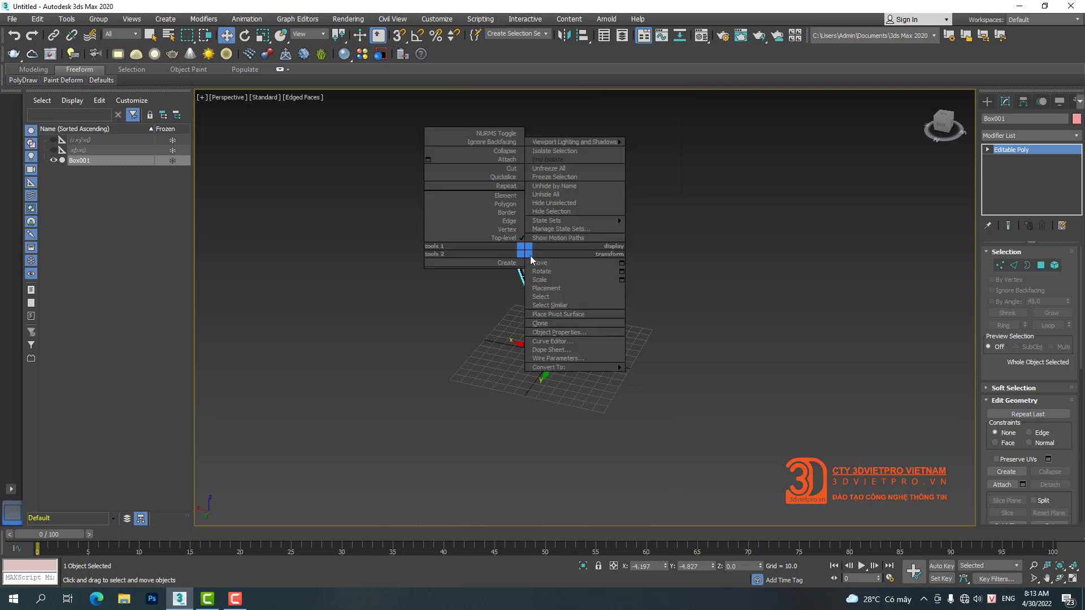
Step: Try to draw an upward branch from the trunk just above the short side branch with the Branches tool
click(22, 80)
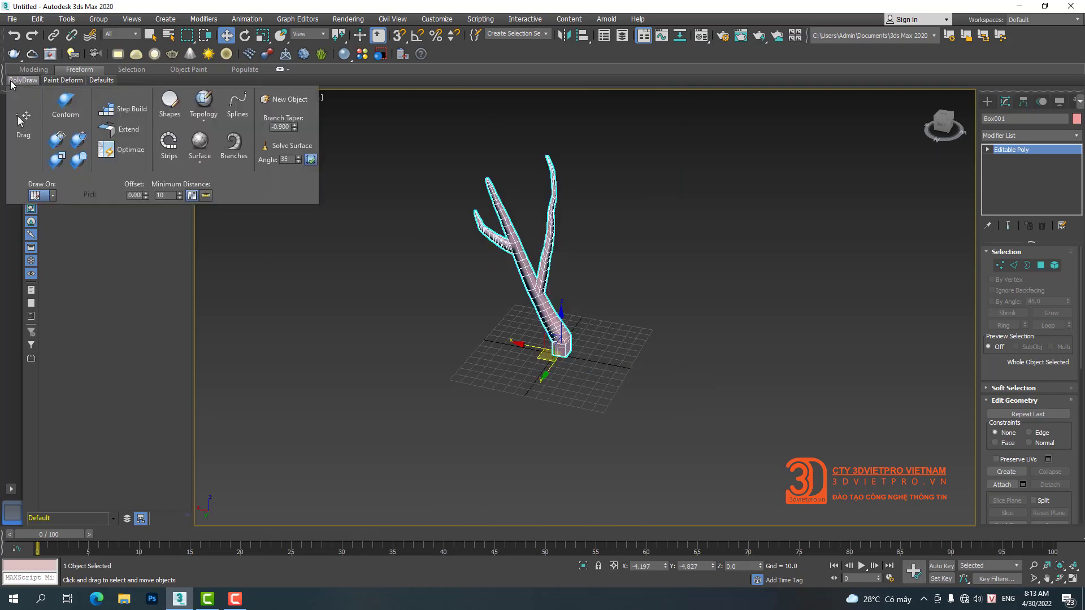
click(233, 145)
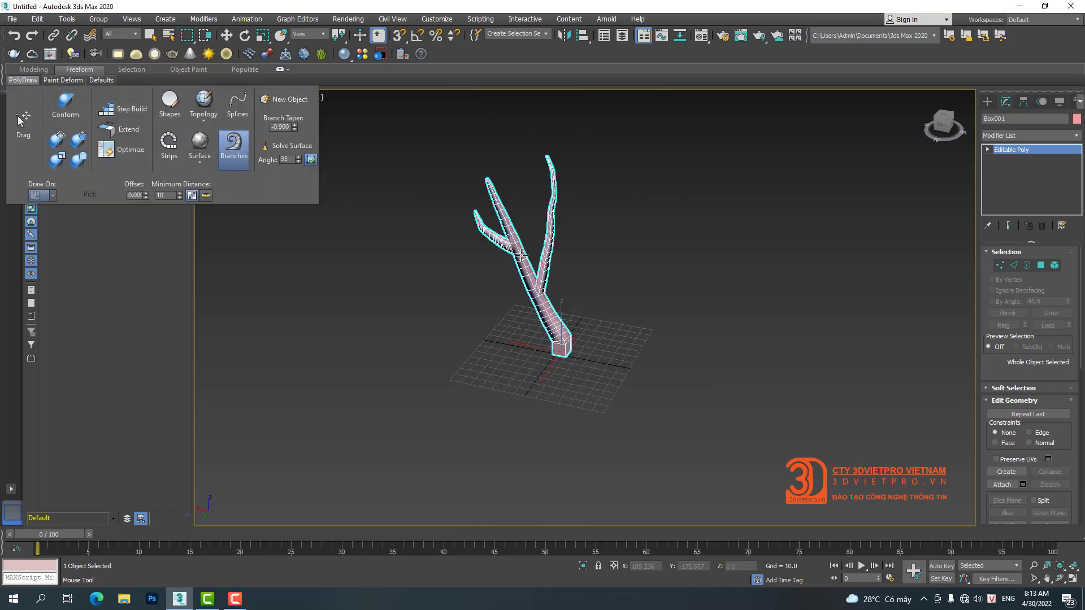
scroll(543, 215, up, 5)
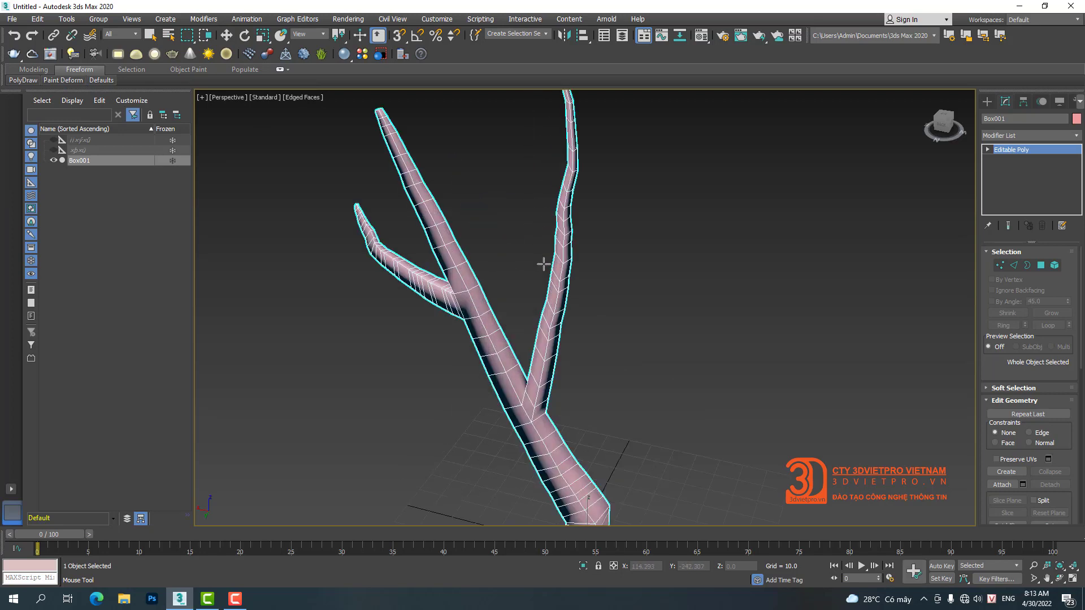
alt+middle_drag(543, 264, 559, 256)
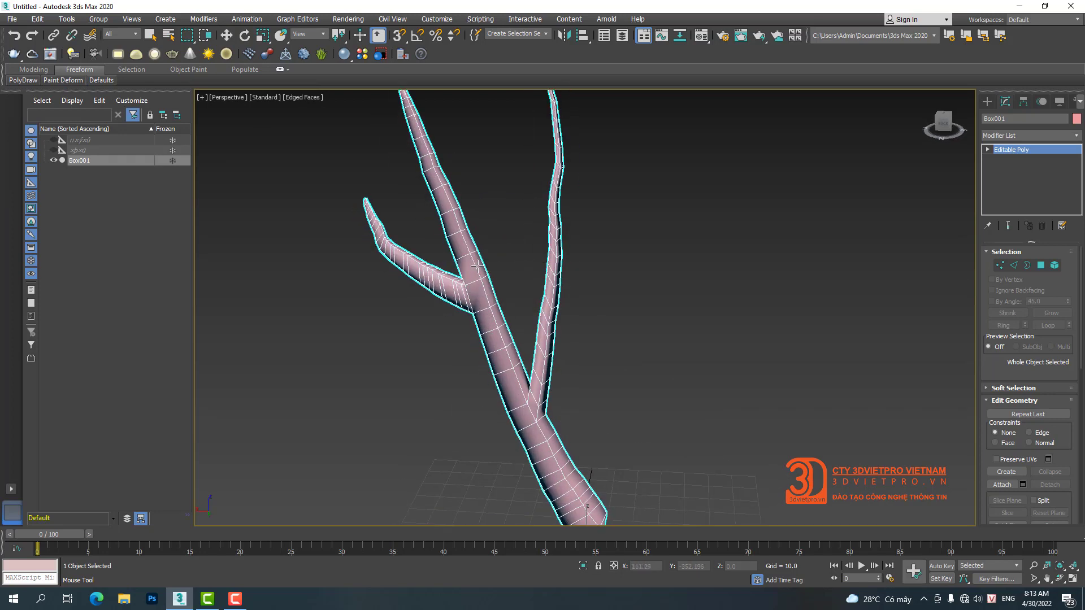
drag(481, 257, 497, 96)
right_click(529, 293)
scroll(529, 292, down, 5)
mouse_move(509, 238)
alt+middle_down()
mouse_move(433, 211)
mouse_move(548, 264)
alt+middle_up()
right_click(548, 260)
click(565, 268)
Step: Draw an upward-bending branch from the trunk below the fork, beneath the short side branch, with the Branches tool
scroll(508, 268, up, 5)
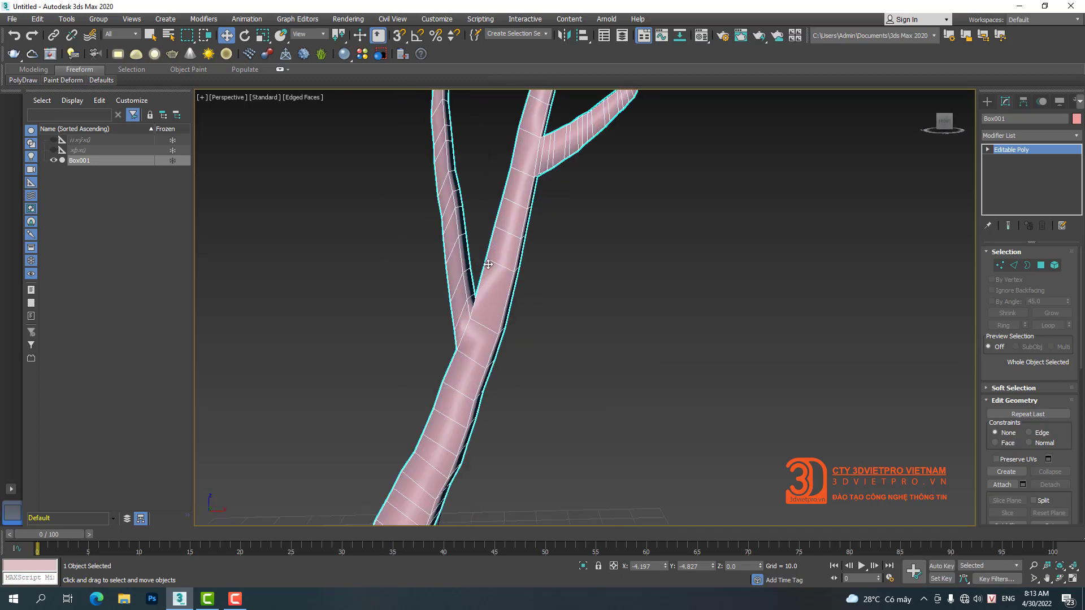
click(26, 80)
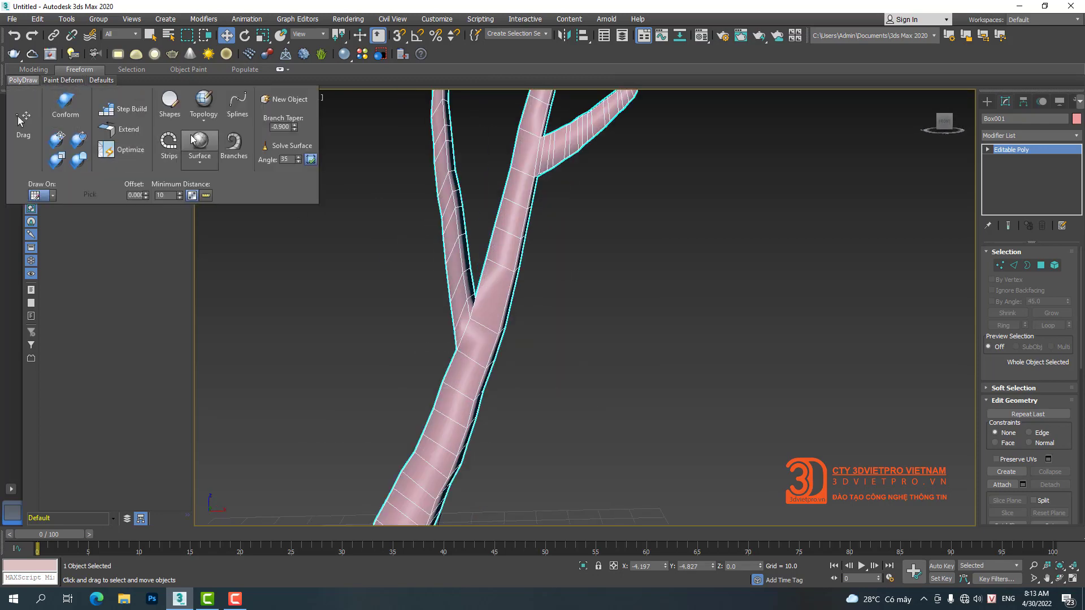
click(232, 146)
alt+middle_drag(485, 287, 424, 266)
scroll(424, 266, down, 3)
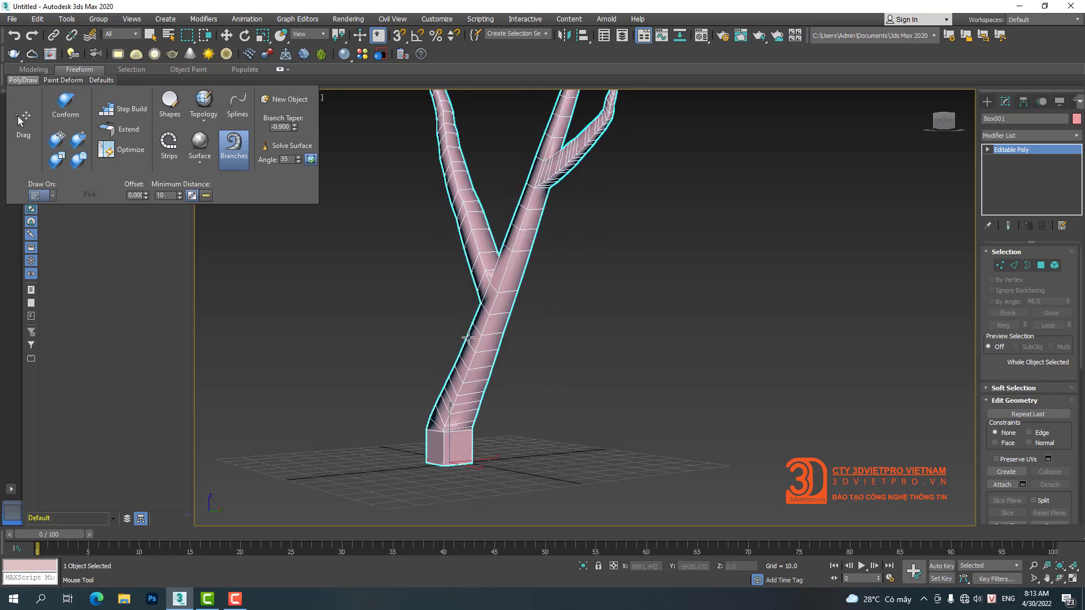
mouse_move(488, 345)
mouse_down()
mouse_move(576, 255)
mouse_move(576, 208)
mouse_up()
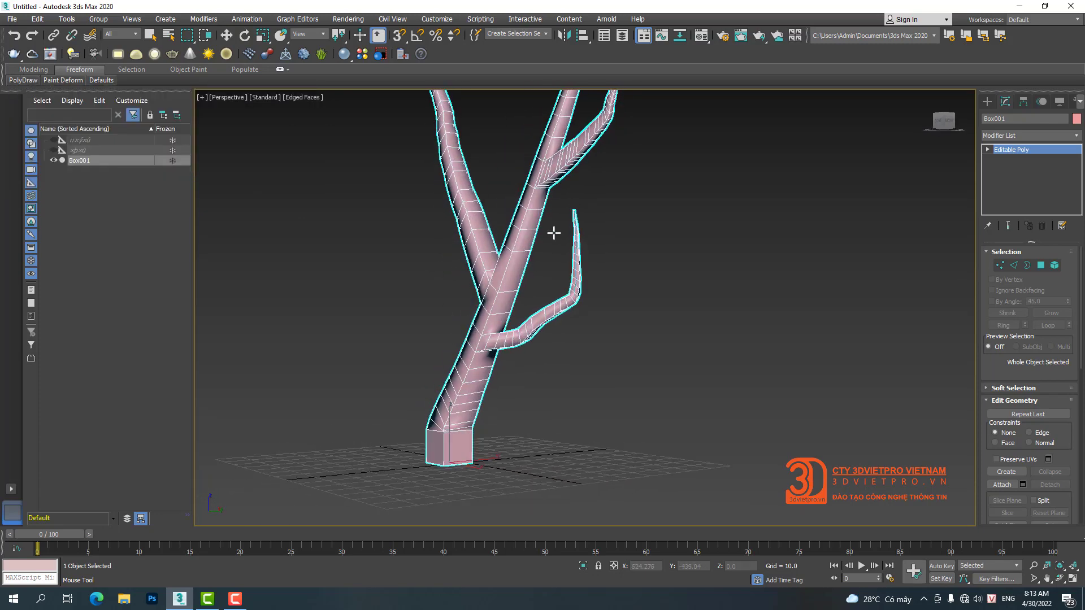
Step: Try to draw another branch outward from the trunk at mid-height with the Branches tool
mouse_move(592, 238)
alt+middle_down()
mouse_move(482, 232)
mouse_move(511, 255)
alt+middle_up()
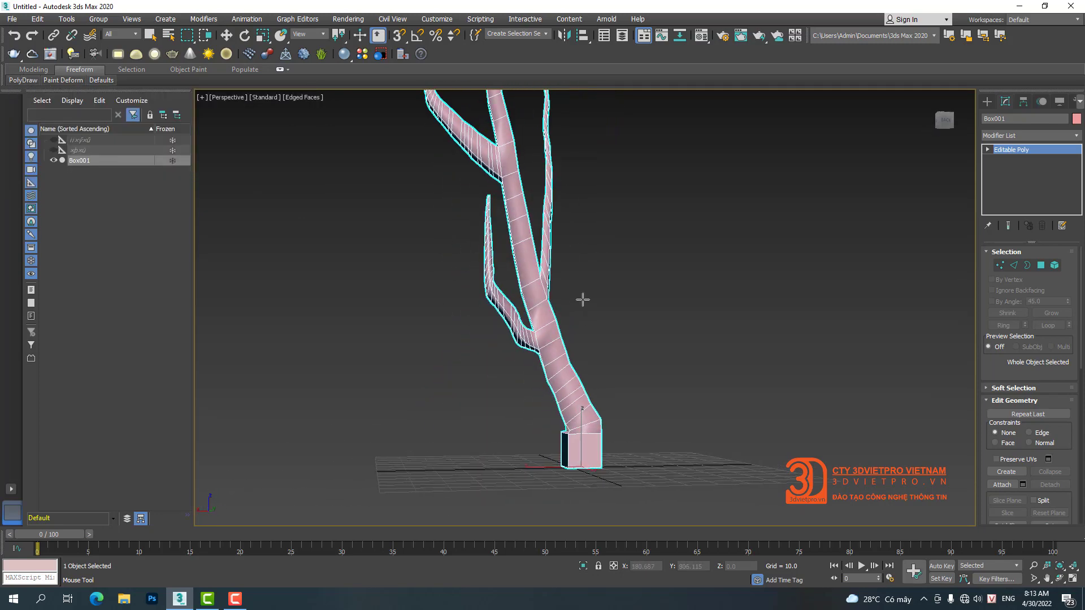
scroll(582, 300, down, 3)
middle_drag(582, 300, 470, 392)
mouse_move(514, 288)
alt+middle_down()
mouse_move(521, 320)
mouse_move(508, 305)
alt+middle_up()
drag(498, 310, 409, 232)
mouse_move(497, 252)
alt+middle_down()
mouse_move(572, 245)
mouse_move(589, 260)
alt+middle_up()
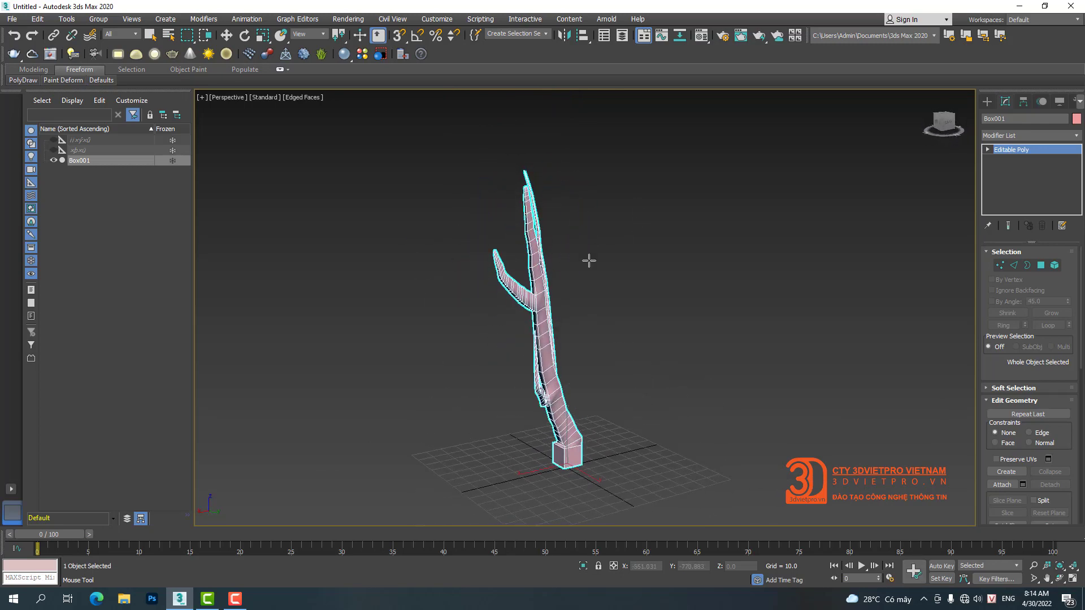
Step: Leave the Branches tool and examine the tree's trunk and branches from several sides
scroll(588, 260, up, 6)
mouse_move(305, 298)
mouse_down()
mouse_move(557, 189)
mouse_move(556, 152)
mouse_up()
right_click(546, 171)
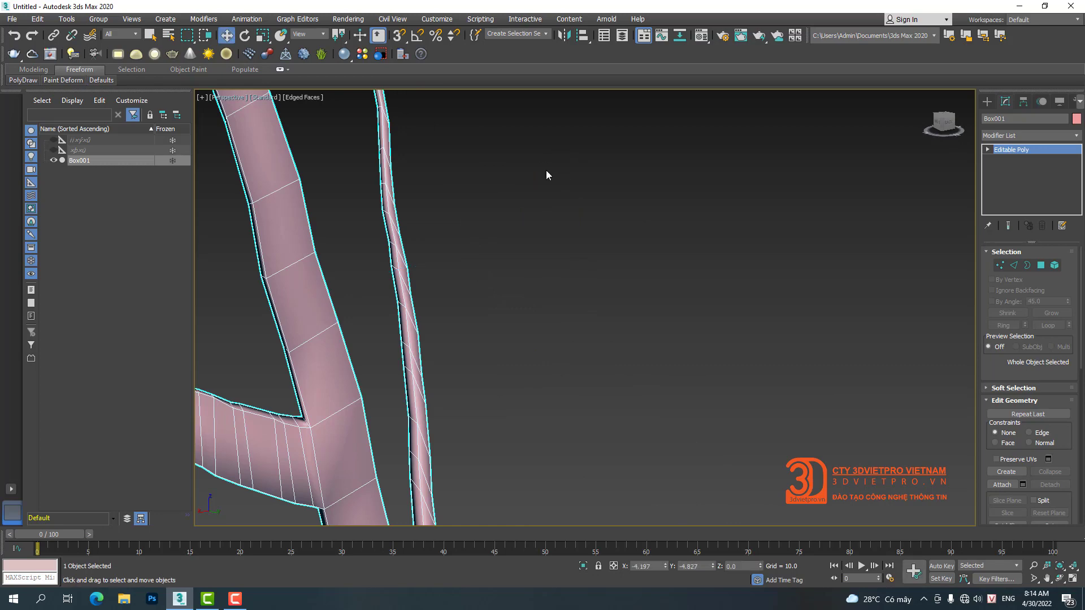
scroll(546, 170, down, 6)
mouse_move(545, 170)
middle_down()
mouse_move(598, 207)
mouse_move(611, 233)
middle_up()
right_click(610, 236)
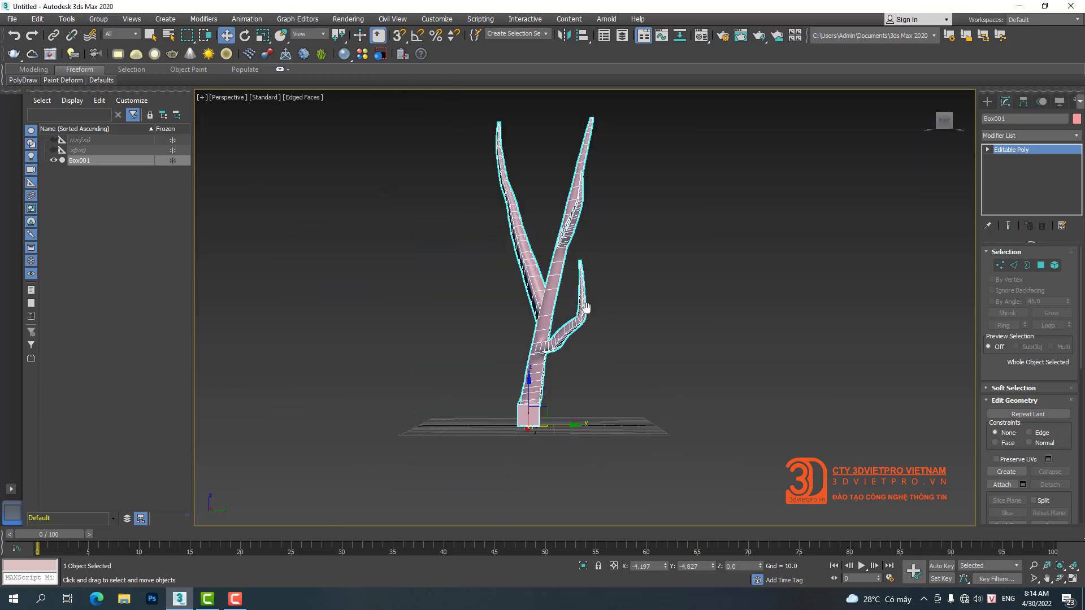
alt+middle_drag(586, 308, 539, 332)
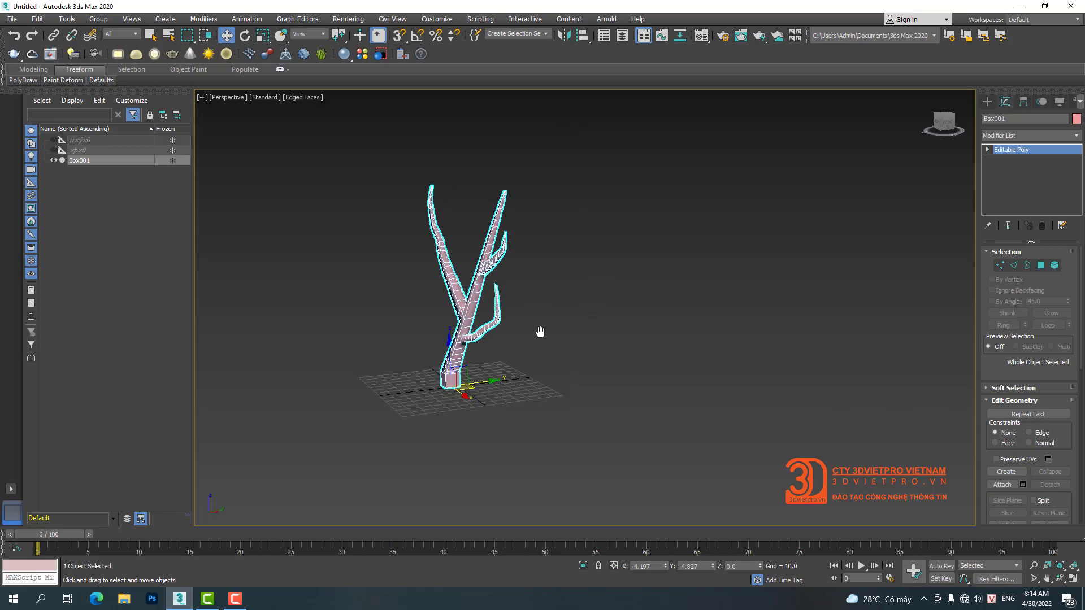
Step: Convert the branching tree to Editable Poly
click(1025, 135)
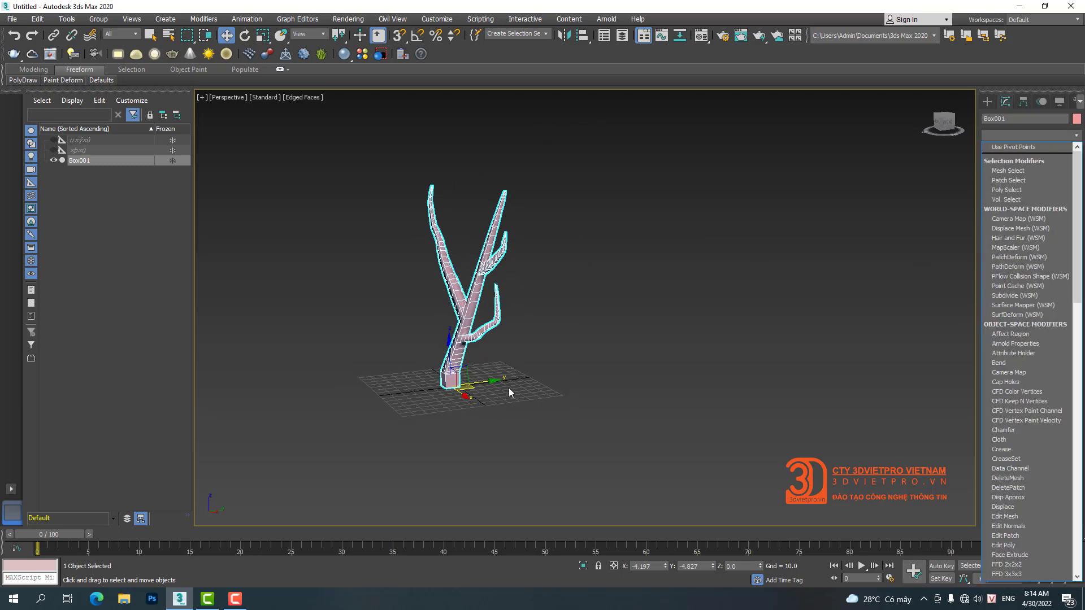
scroll(472, 372, up, 5)
alt+middle_drag(426, 353, 461, 354)
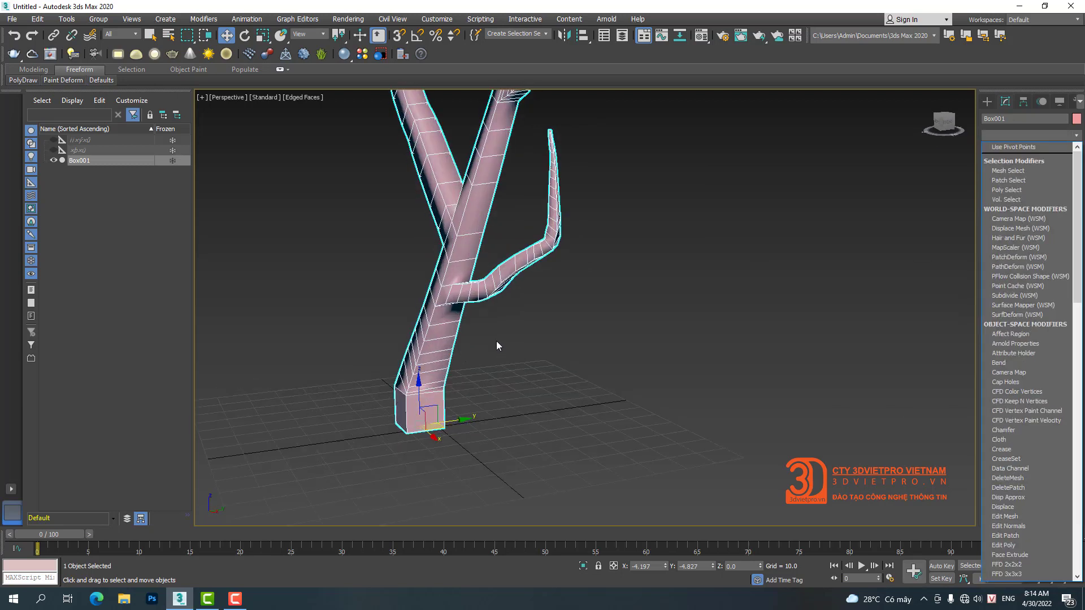
right_click(562, 293)
right_click(562, 293)
mouse_move(622, 403)
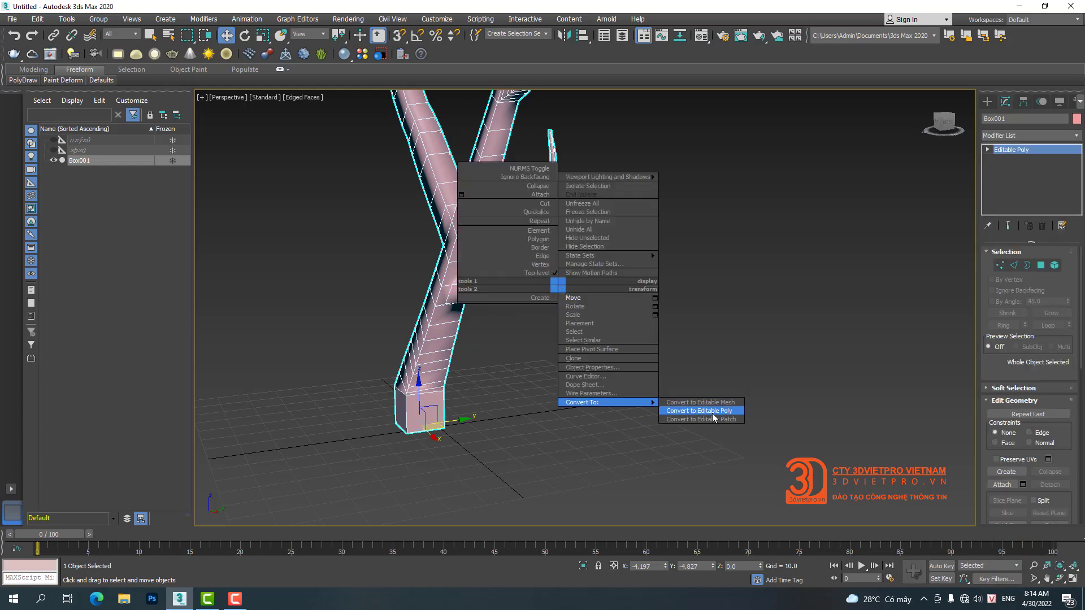
click(711, 411)
Step: Delete the bottom polygon of the trunk's base, then leave polygon editing
alt+middle_drag(472, 386, 473, 293)
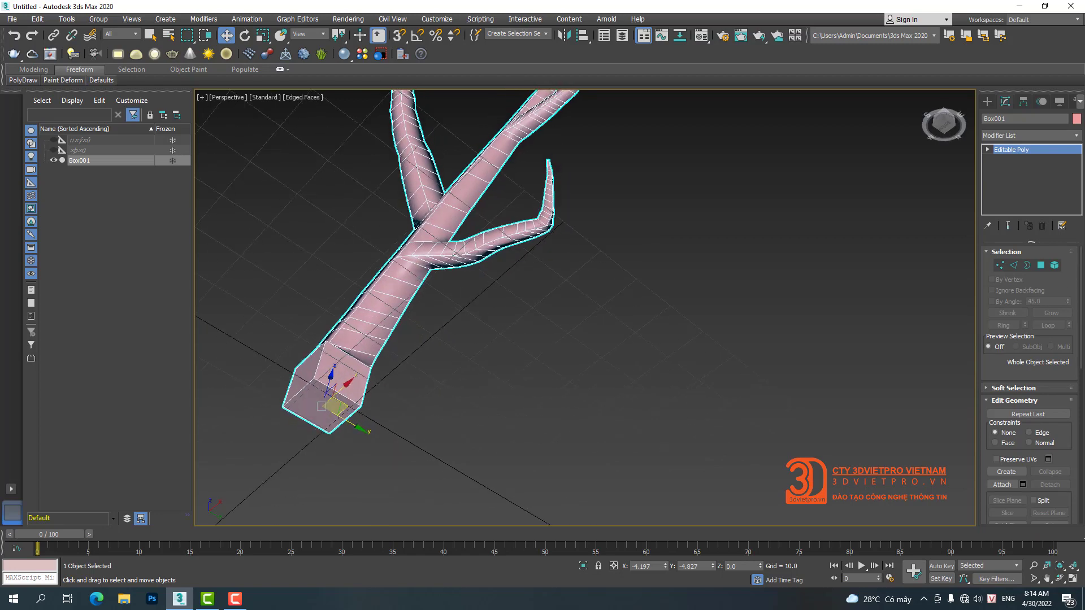
click(1041, 266)
click(325, 404)
key(Delete)
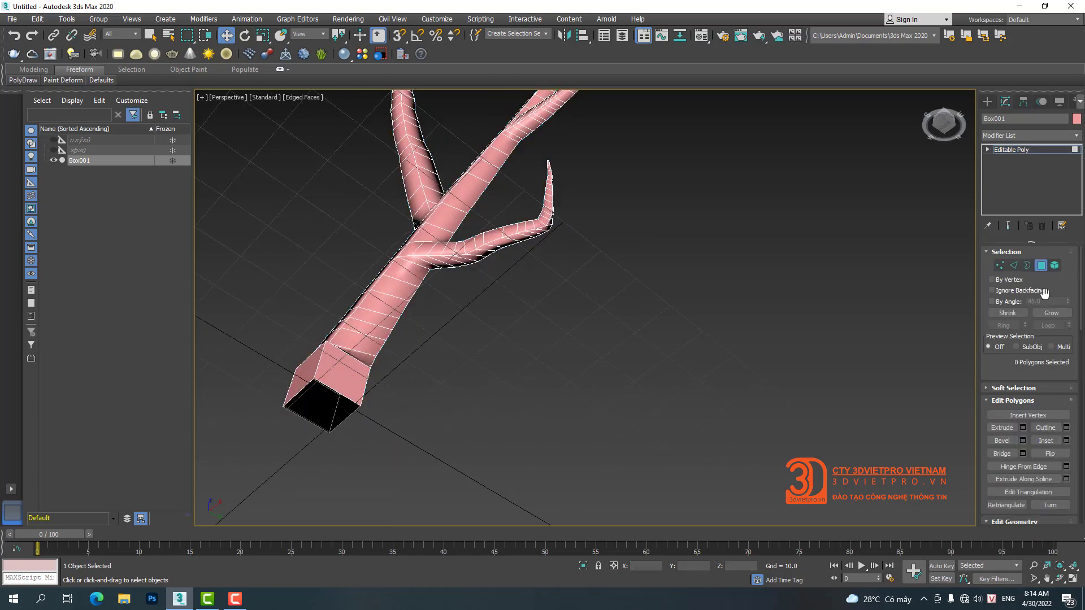
click(1038, 270)
Step: Apply a TurboSmooth modifier to the whole tree
click(1011, 134)
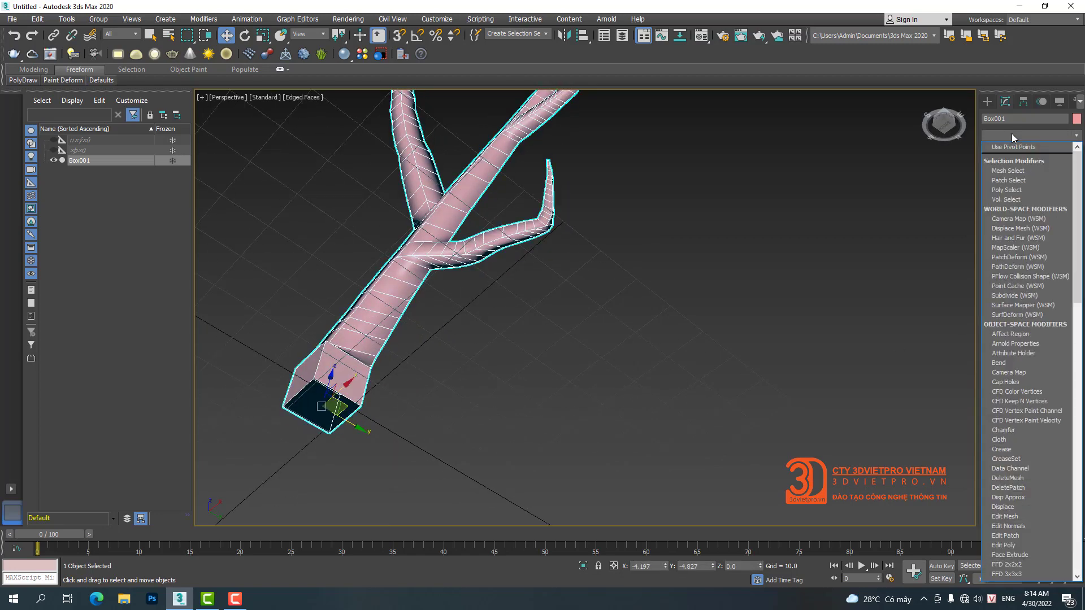
key(t)
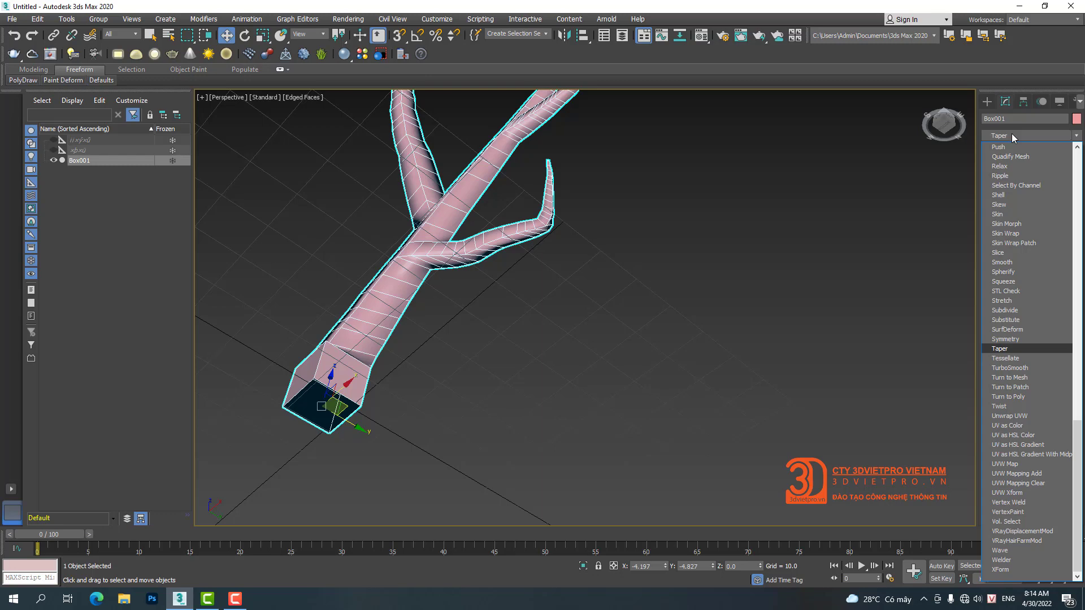
key(t)
key(t)
key(Return)
scroll(471, 281, down, 3)
alt+middle_drag(471, 274, 756, 368)
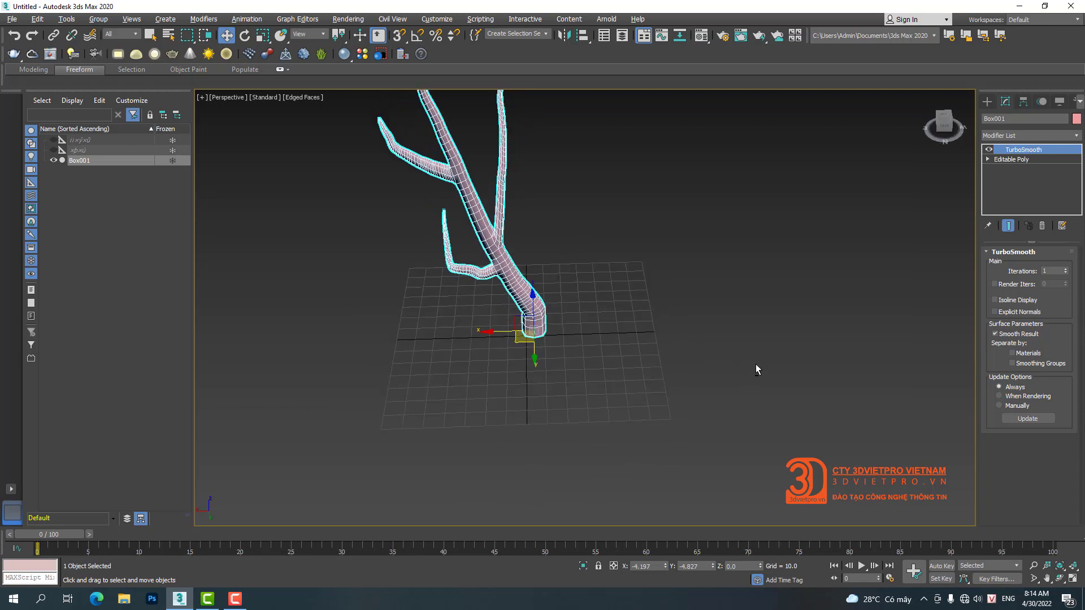
Step: Collapse the tree's modifier stack to the TurboSmooth modifier
right_click(1015, 150)
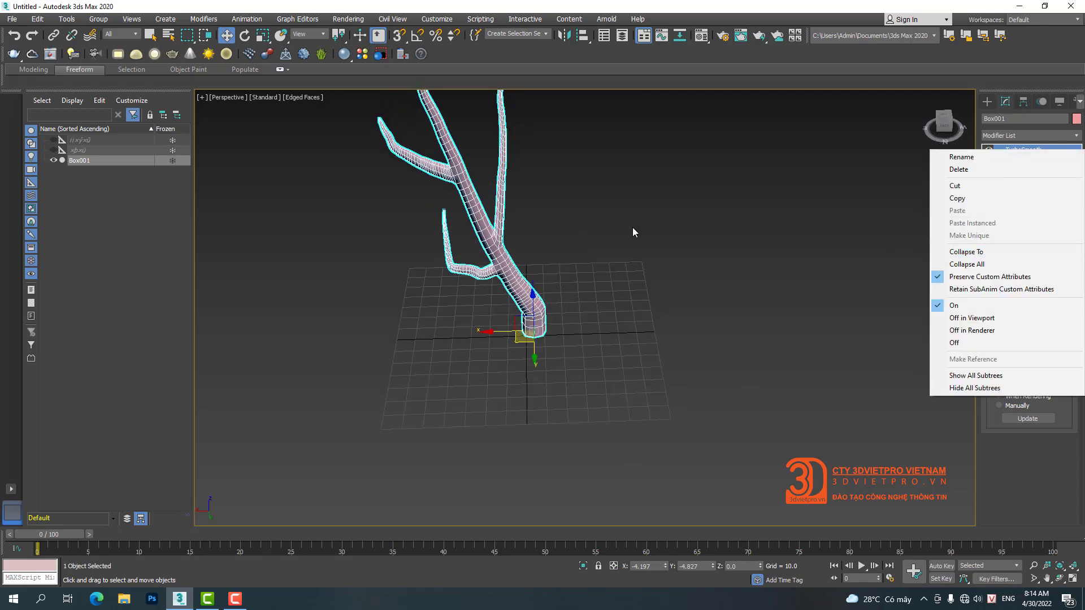
click(964, 253)
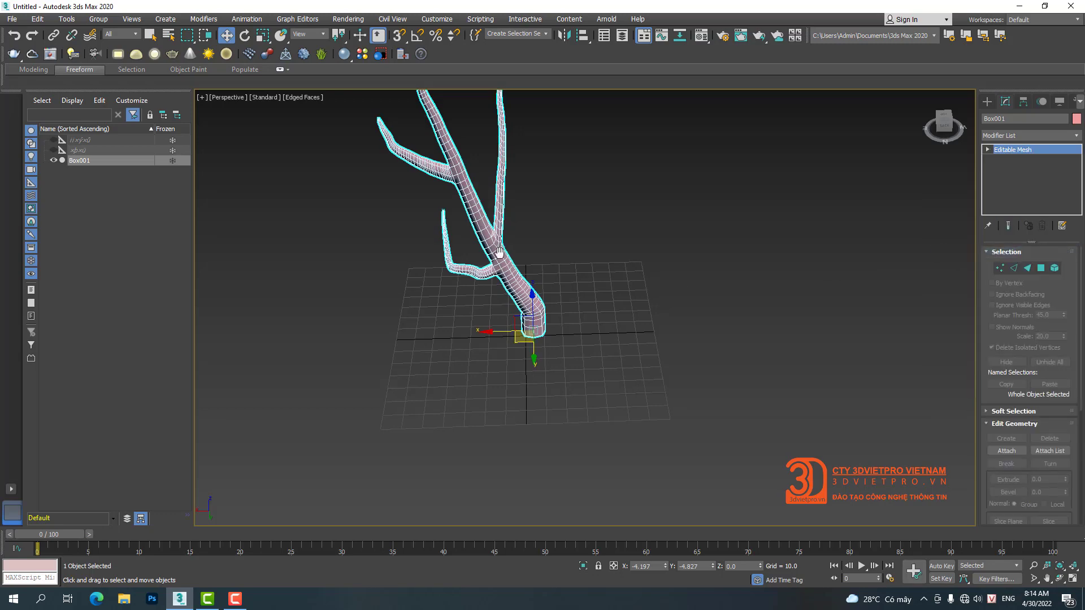
scroll(499, 255, down, 3)
alt+middle_drag(498, 254, 402, 271)
right_click(547, 245)
click(570, 259)
alt+middle_drag(574, 252, 384, 243)
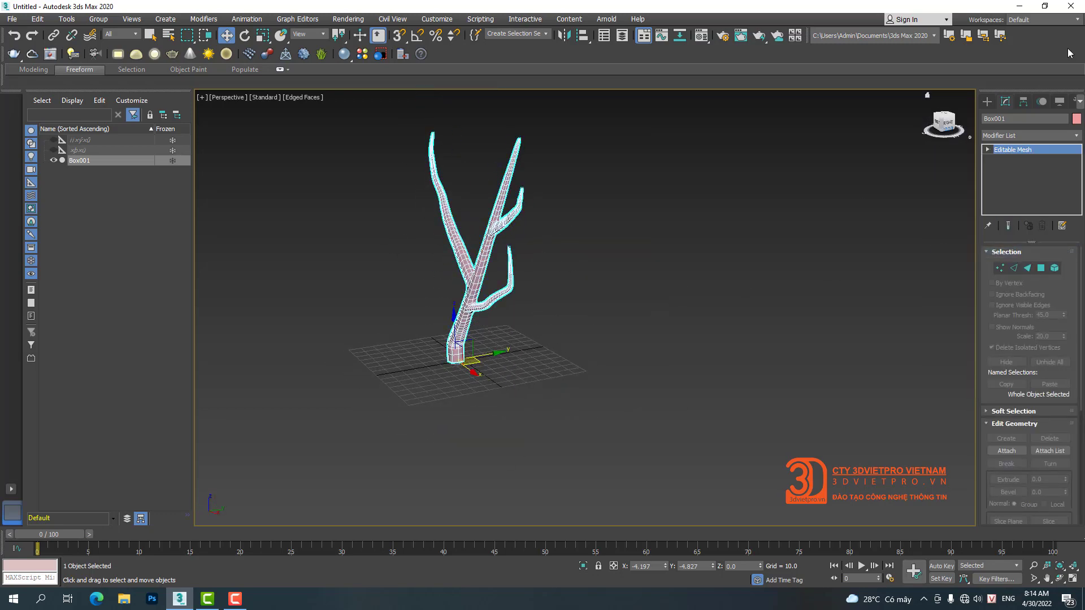
Step: Create a sphere beside the tree at about X 63, Y 47 on the ground grid
click(987, 100)
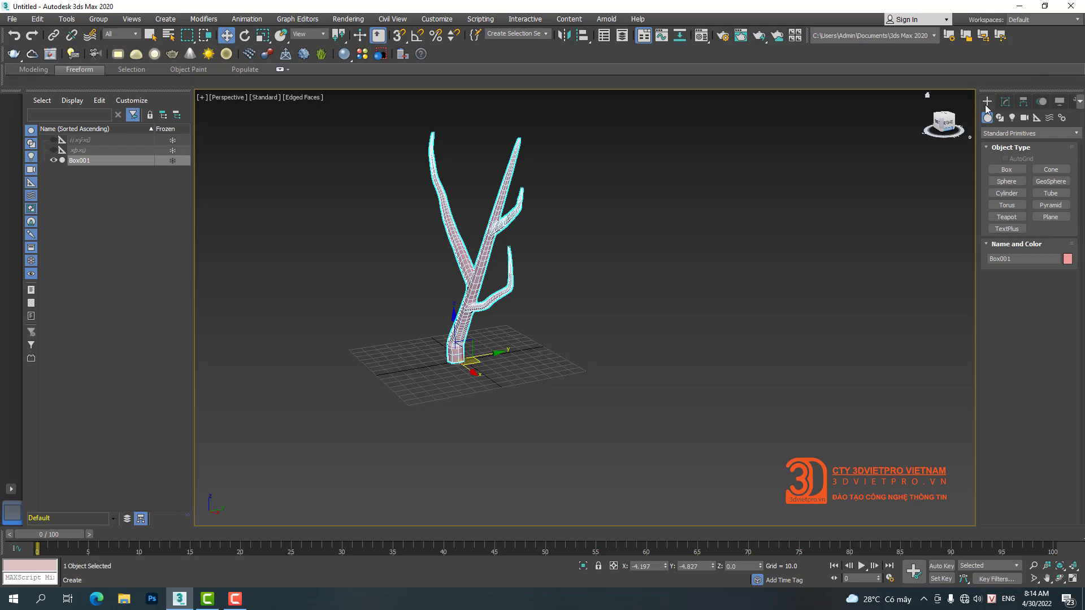
click(1013, 182)
drag(557, 374, 567, 391)
right_click(567, 391)
right_click(567, 390)
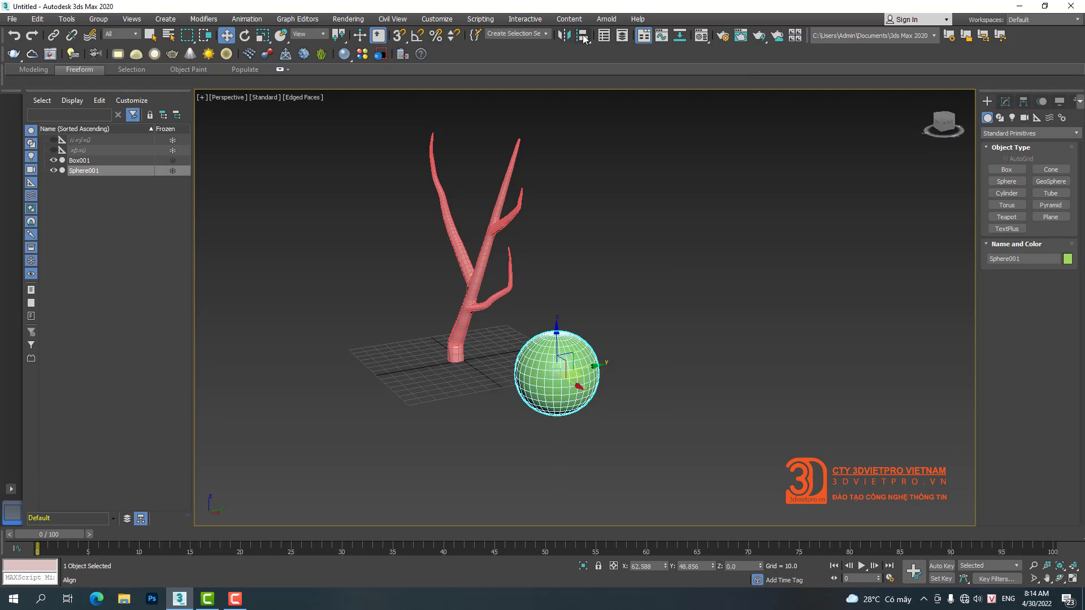
Step: Align the sphere to the tree in X, Y and Z position, pivot point to pivot point
click(585, 38)
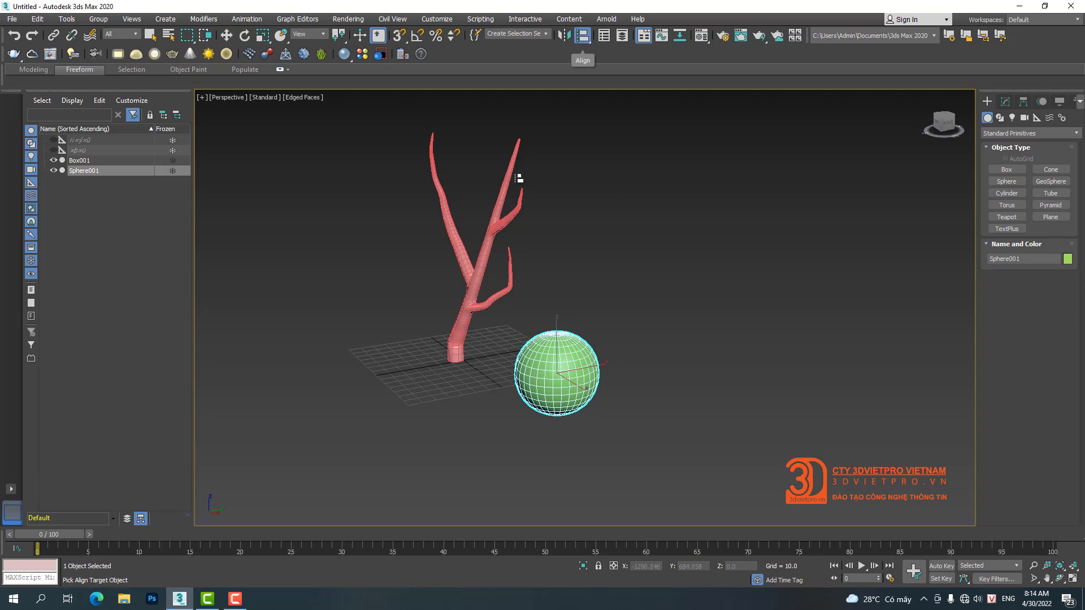
click(505, 190)
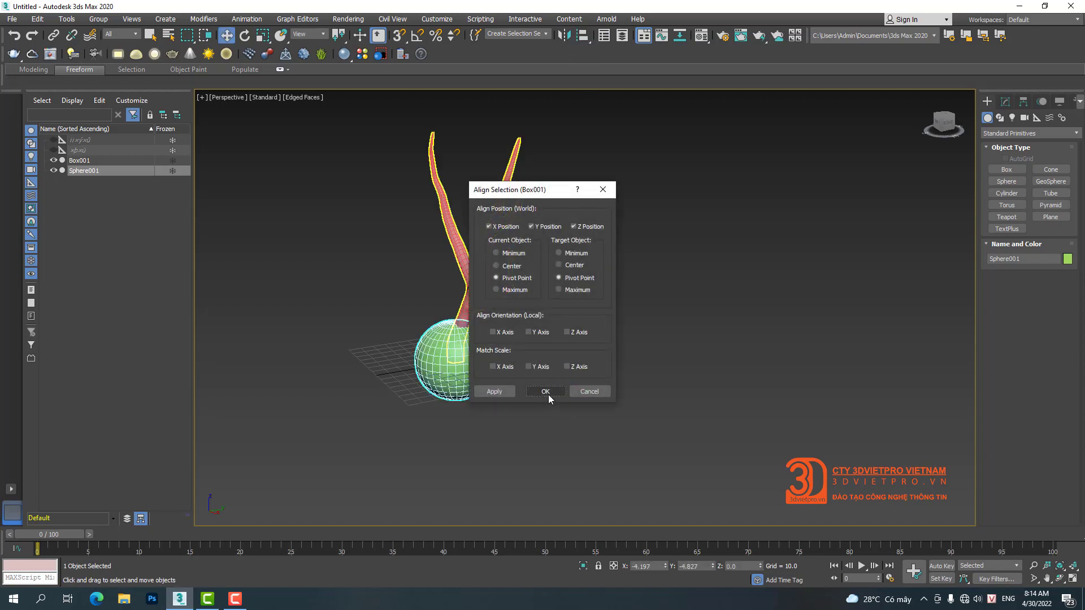
click(545, 391)
Step: Move the sphere up over the tip of the tall forked branch, to about Y -13, Z 165, and turn off the edged-faces display
drag(441, 331, 420, 112)
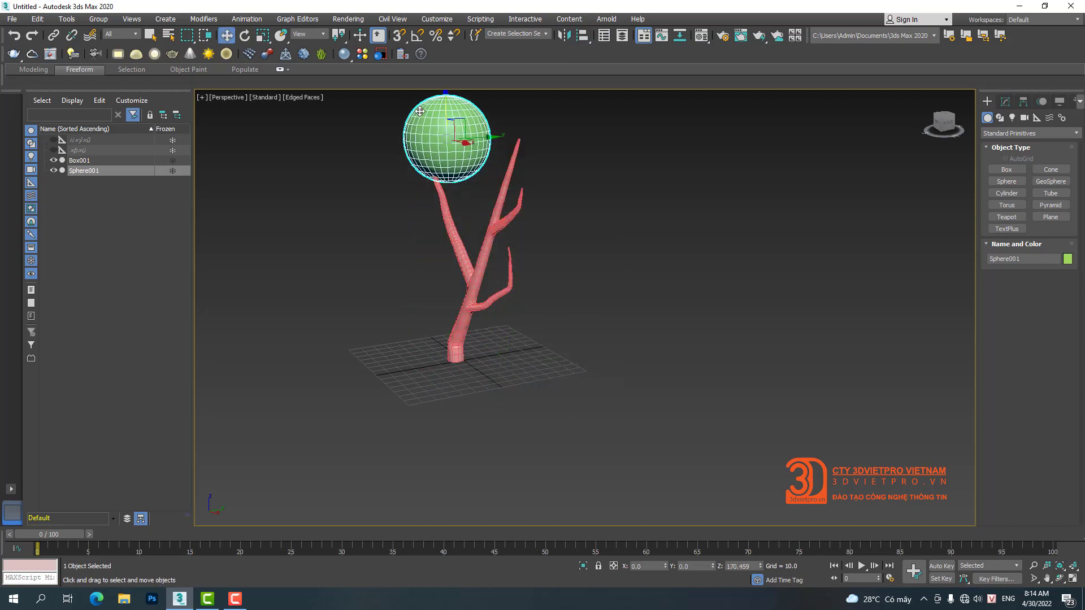
middle_drag(435, 155, 453, 218)
drag(508, 201, 491, 197)
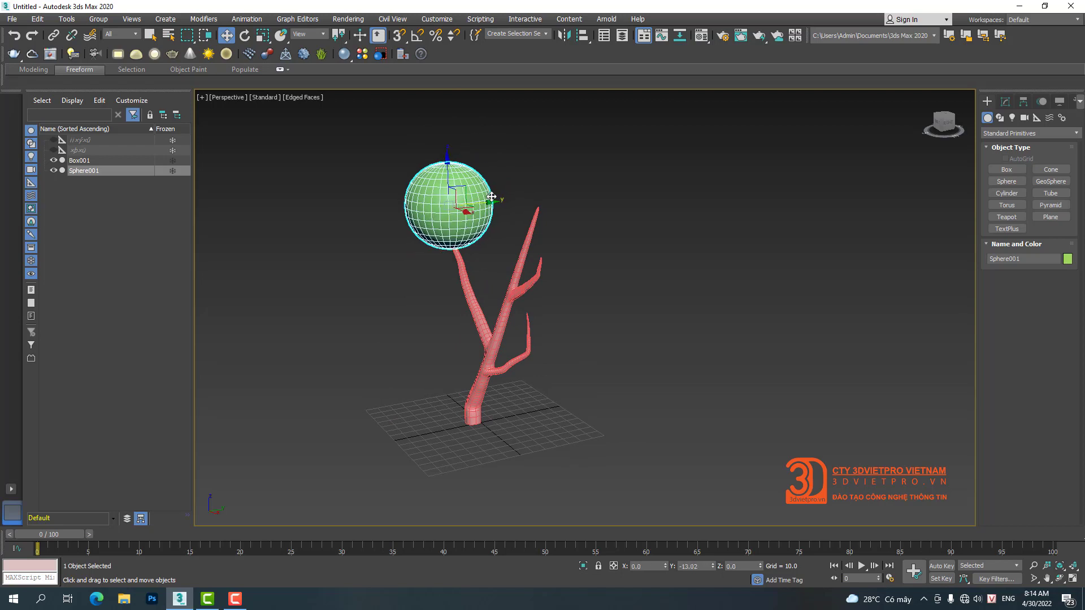
key(F4)
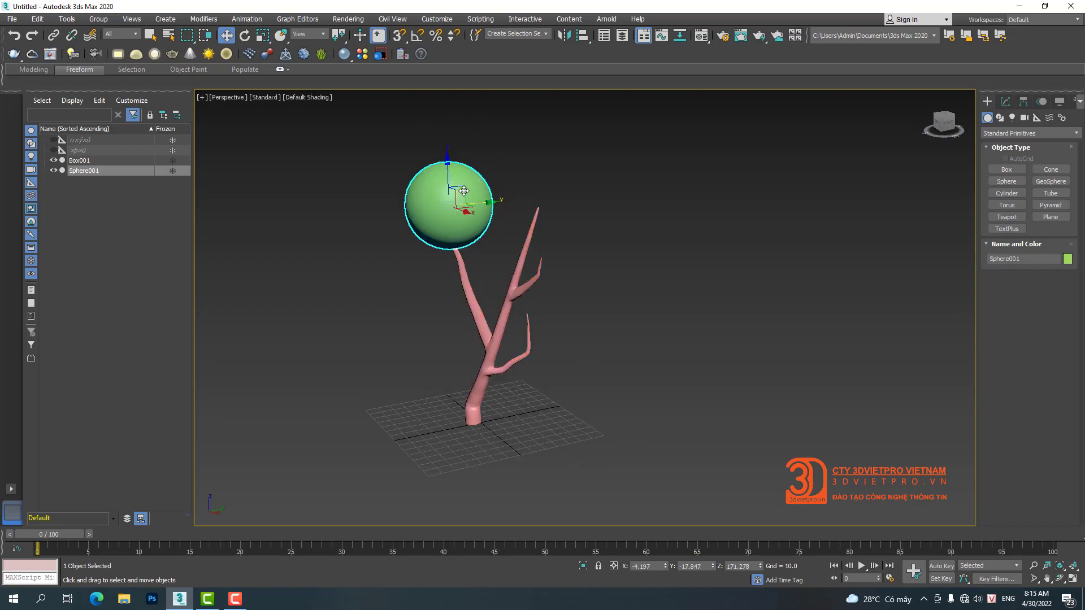
mouse_move(464, 191)
mouse_down()
mouse_move(475, 269)
mouse_move(456, 179)
mouse_up()
Step: Scale the sphere down vertically into a flattened ellipsoid for the foliage
right_click(465, 209)
click(480, 231)
right_click(471, 204)
click(481, 215)
Step: Shift the flattened sphere horizontally to about X 11, Y -18 so it sits on the branch tip
alt+middle_drag(455, 179, 431, 210)
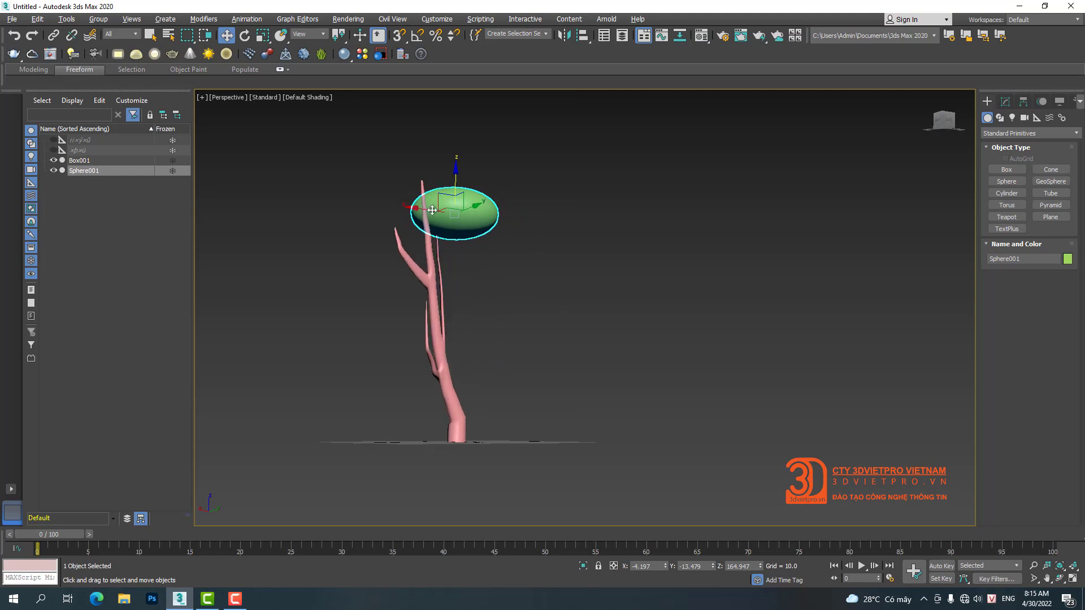
drag(431, 211, 407, 210)
alt+middle_drag(408, 210, 564, 225)
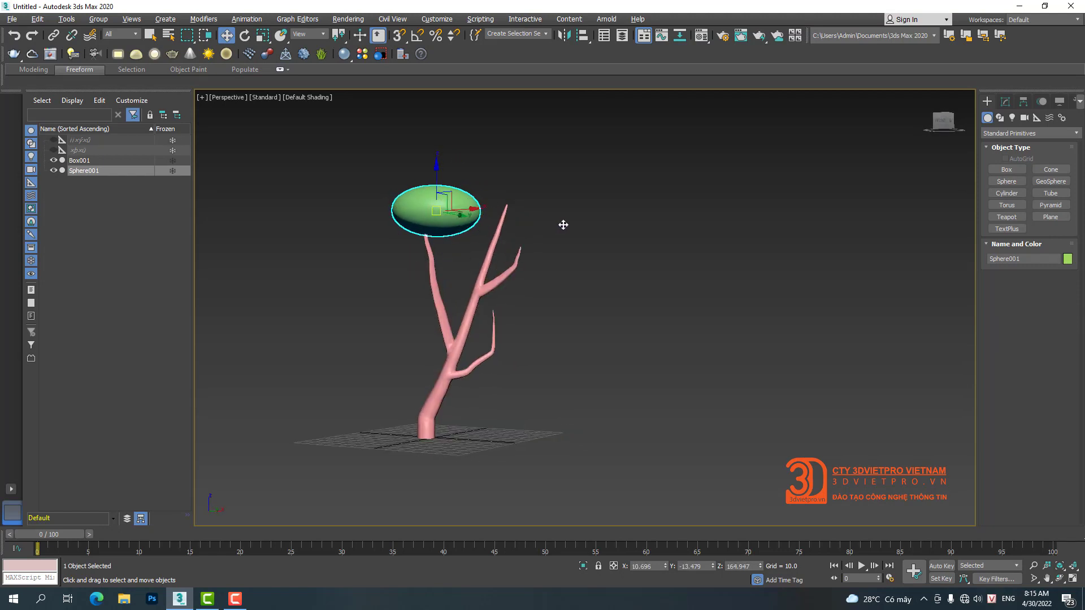
alt+middle_drag(489, 215, 493, 269)
drag(453, 189, 451, 192)
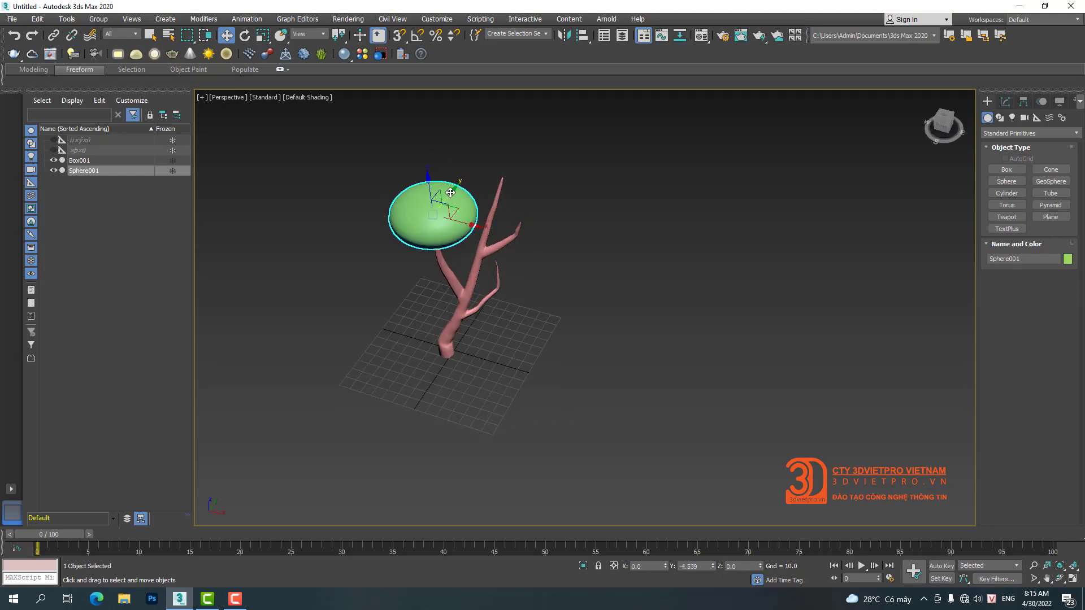
Step: In the top view, copy the flattened sphere to the main trunk's tip at about X 46, Y 34, and return to the perspective view
key(t)
scroll(598, 291, down, 3)
middle_drag(599, 291, 440, 284)
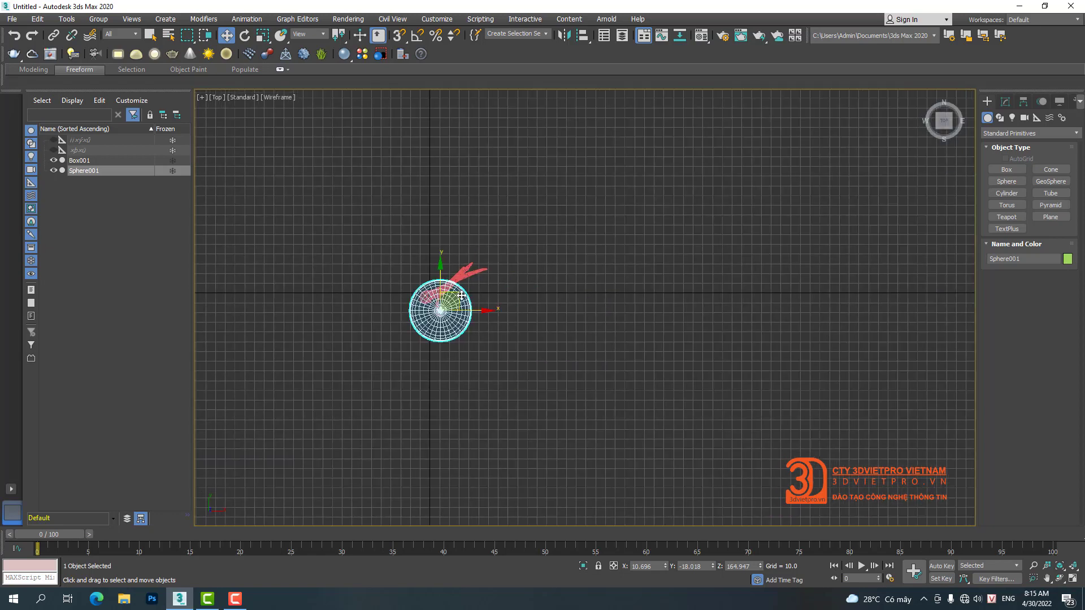
shift+drag(462, 296, 495, 245)
click(557, 349)
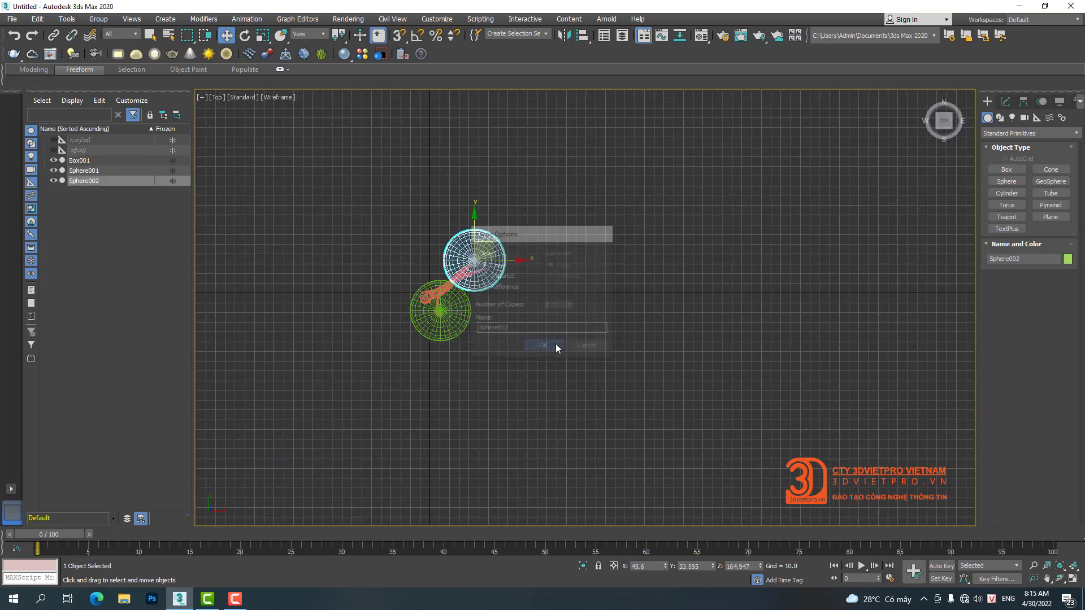
key(p)
alt+middle_drag(516, 200, 508, 194)
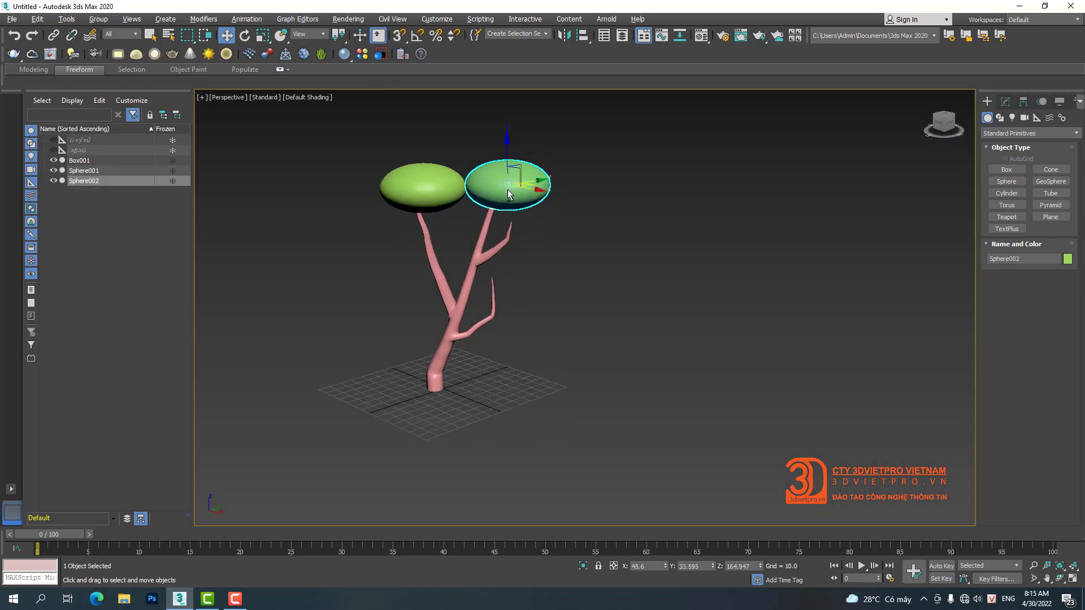
Step: Enlarge the second foliage sphere and make one copy of it straight below, at about Z 124
mouse_move(506, 154)
mouse_down()
mouse_move(513, 143)
mouse_move(509, 206)
mouse_up()
right_click(513, 143)
click(537, 164)
key(w)
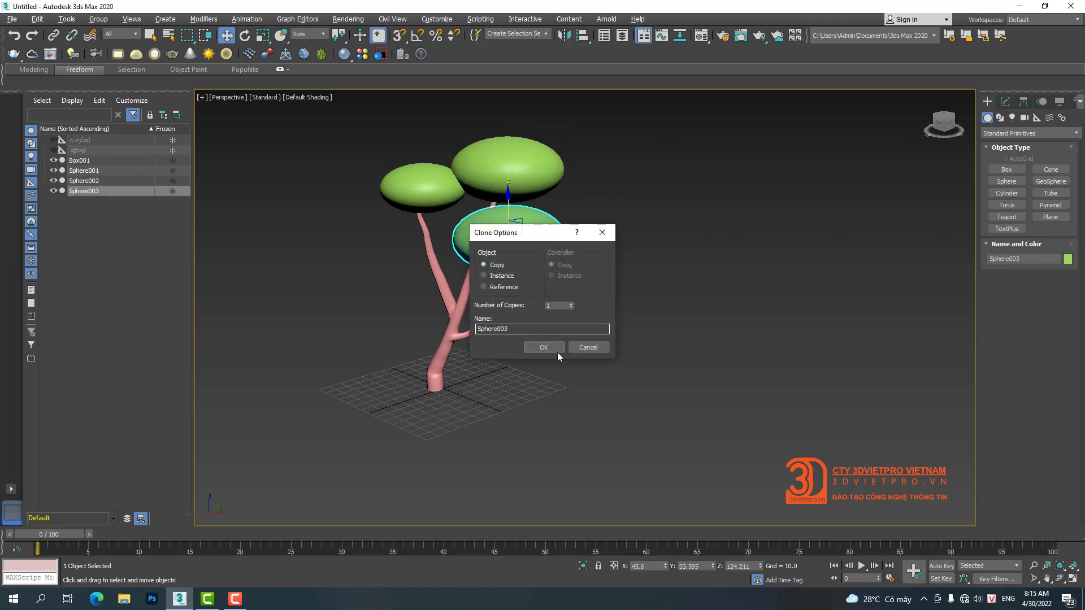
click(547, 347)
Step: Move the copied foliage sphere horizontally so it covers the tip of the upper side branch
alt+middle_drag(643, 281, 480, 249)
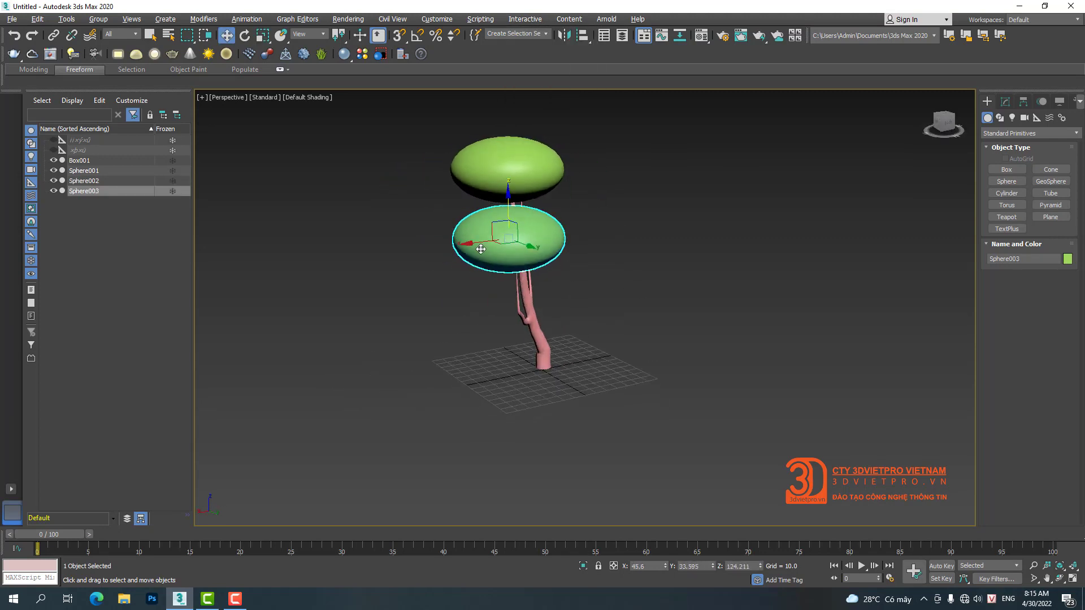
drag(530, 249, 513, 246)
alt+middle_drag(513, 244, 481, 254)
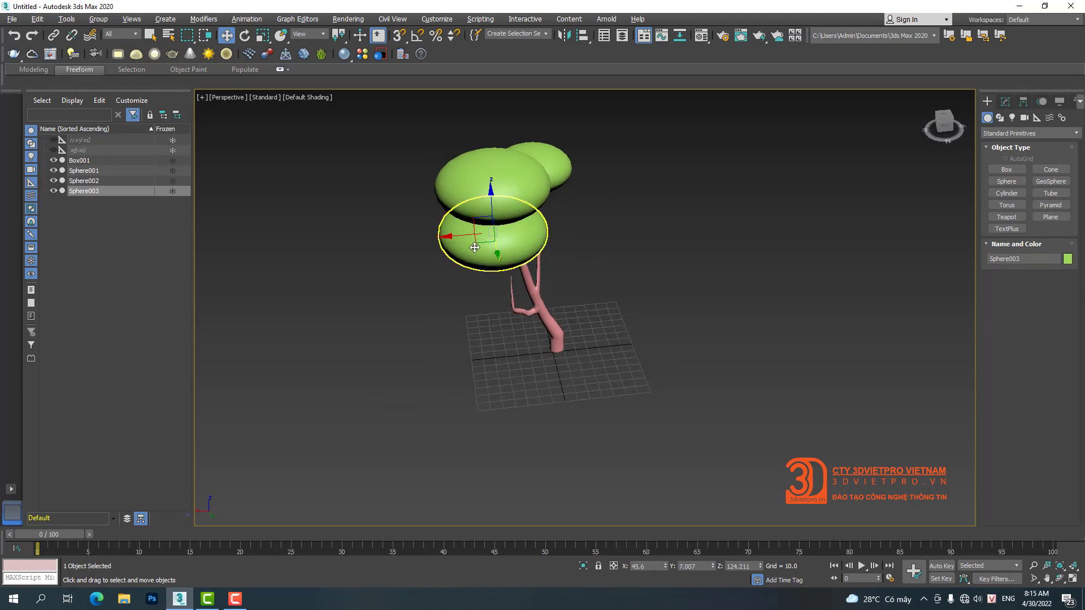
drag(483, 237, 470, 243)
alt+middle_drag(470, 243, 656, 262)
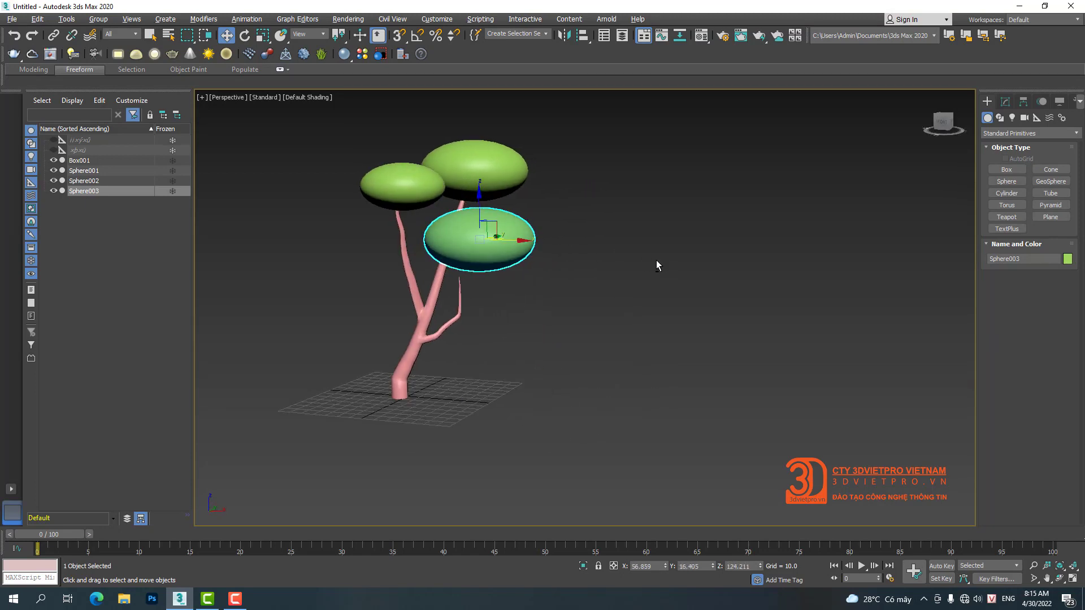
Step: Copy the foliage sphere downward and position the copy over the lower side branch at about X 24, Y 13, Z 84
shift+drag(483, 210, 483, 281)
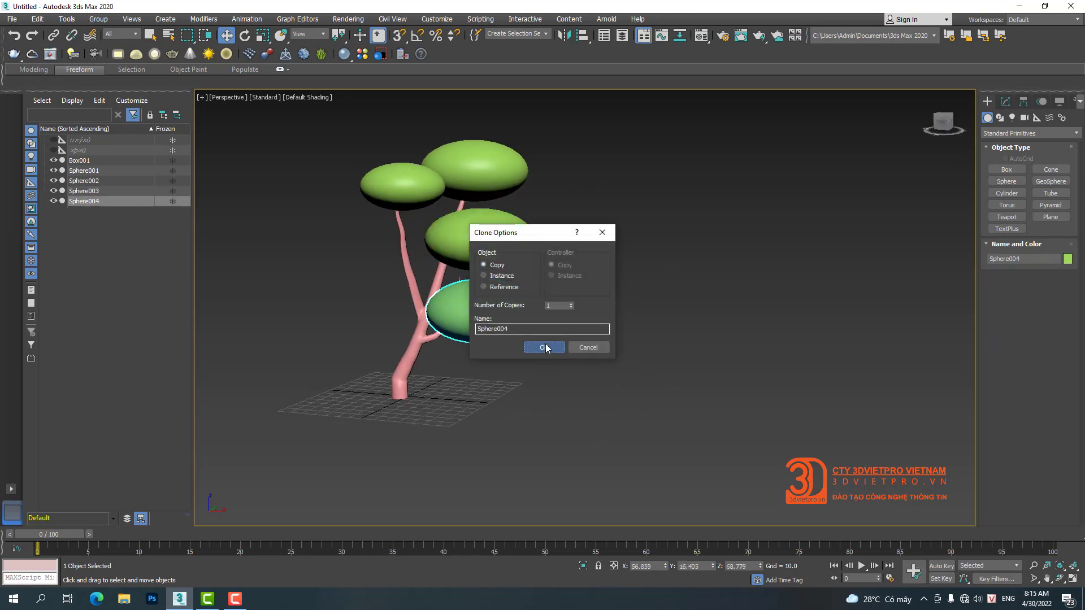
click(562, 346)
alt+middle_drag(593, 290, 460, 311)
drag(482, 326, 533, 303)
alt+middle_drag(537, 334, 470, 293)
drag(533, 264, 531, 246)
drag(499, 278, 480, 278)
alt+middle_drag(483, 326, 553, 246)
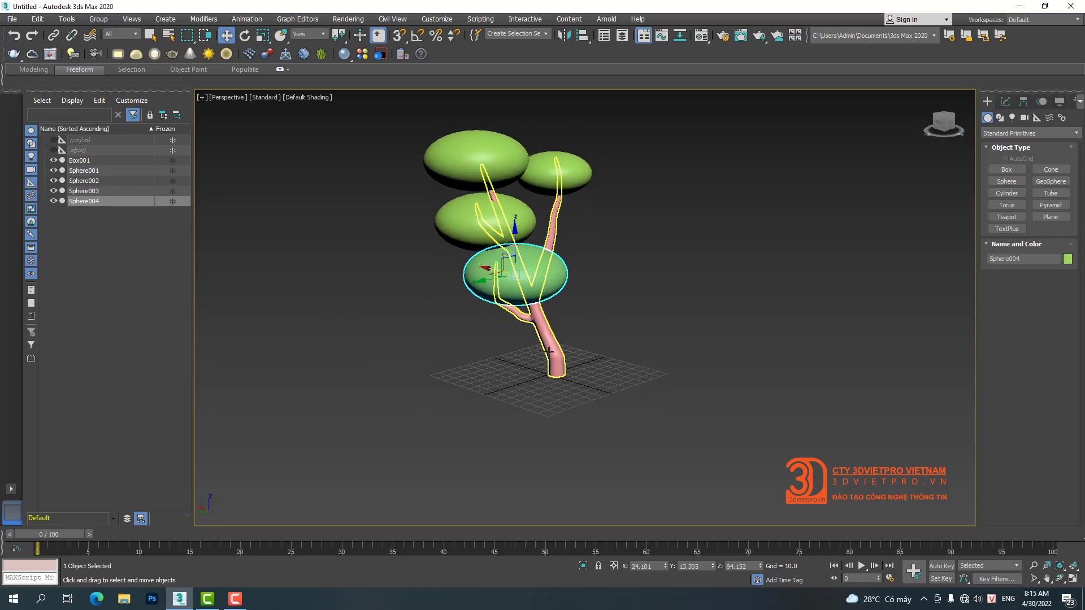
Step: Select the trunk and all foliage spheres and rotate the whole tree about 17.5 degrees on Y to stand the trunk upright
drag(395, 357, 397, 356)
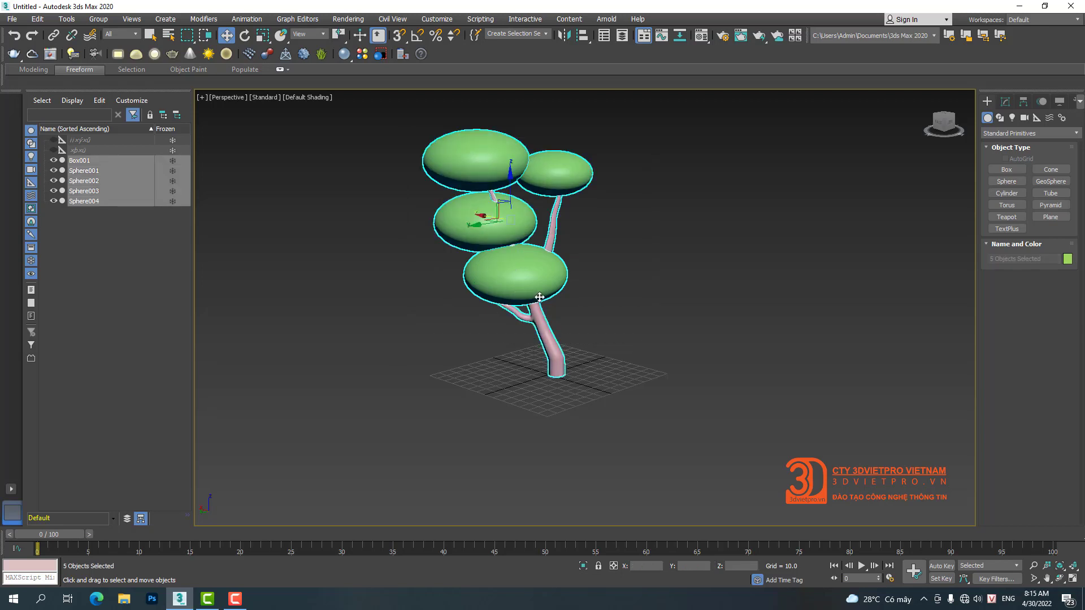
right_click(539, 297)
click(575, 311)
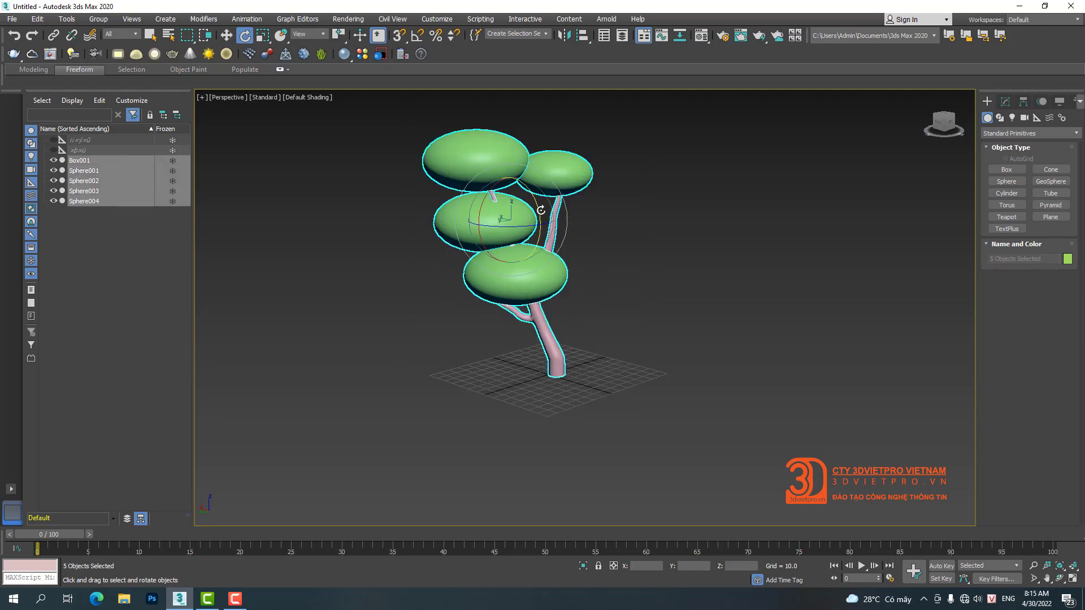
drag(540, 211, 540, 233)
alt+middle_drag(557, 226, 753, 277)
Step: Rotate the upper side branch's, topmost and lower side branch's foliage spheres individually back towards level
click(551, 189)
drag(569, 191, 583, 218)
click(557, 137)
drag(557, 138, 551, 161)
click(551, 254)
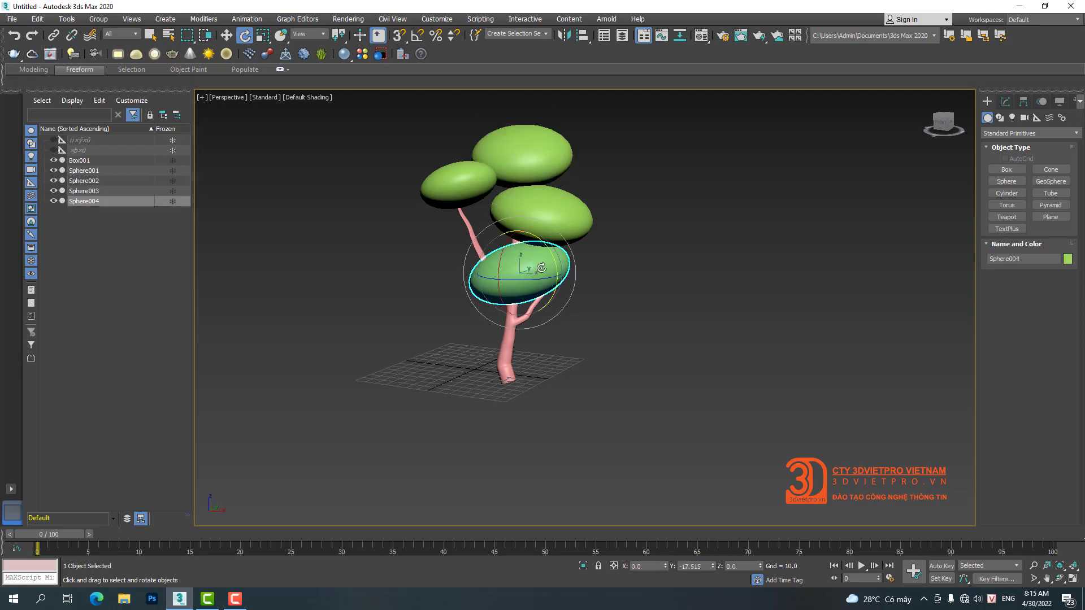
drag(542, 266, 534, 294)
Step: Scale down the lowest foliage sphere and move it over the tip of the lower side branch
right_click(557, 271)
click(571, 301)
right_click(533, 289)
click(550, 304)
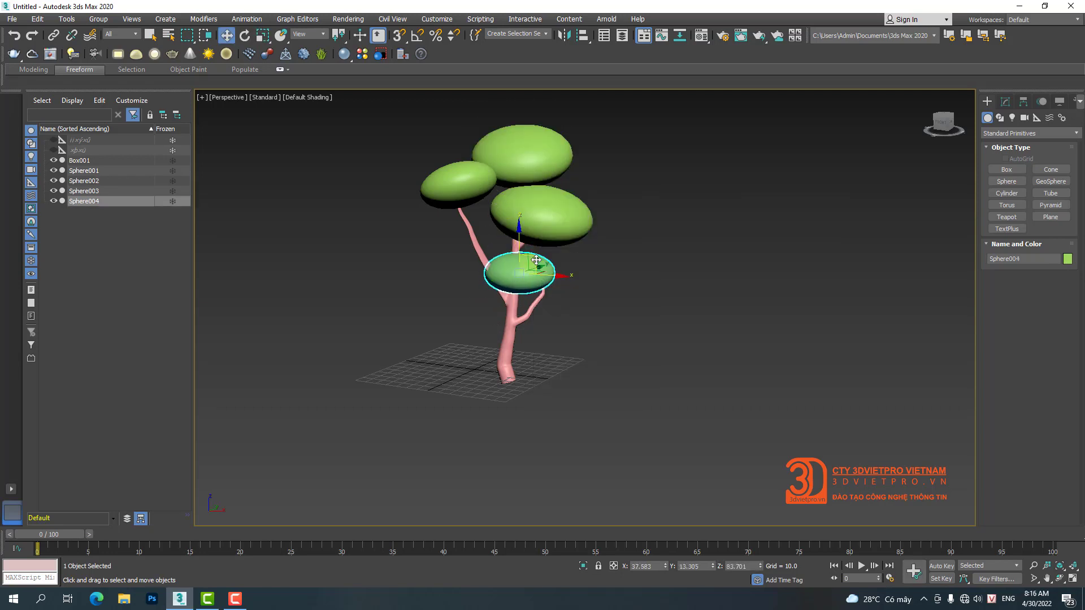
alt+middle_drag(486, 299, 424, 312)
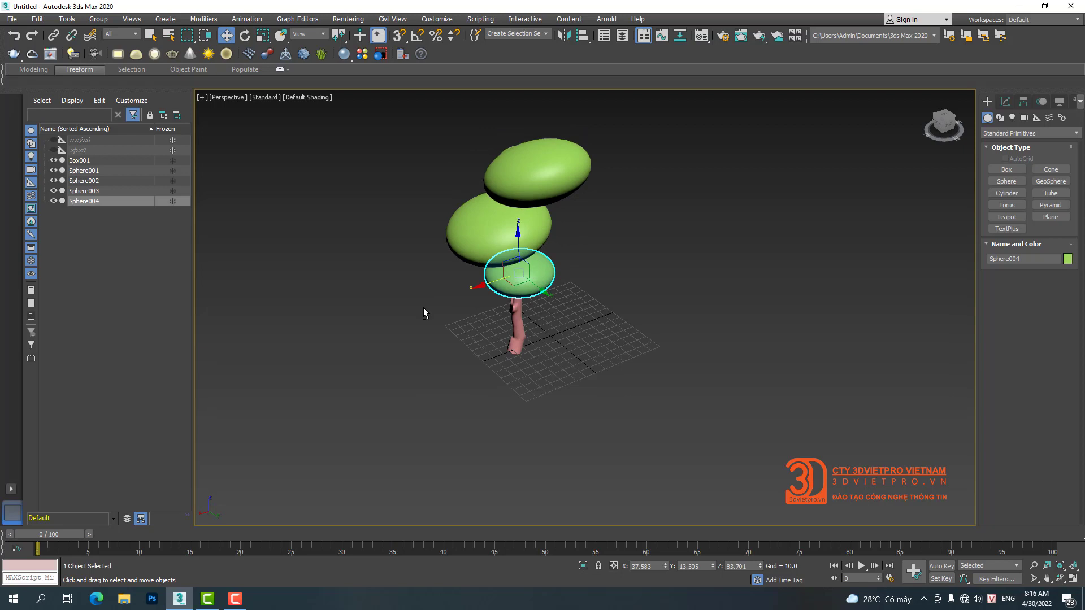
scroll(487, 239, up, 4)
alt+middle_drag(487, 242, 530, 303)
drag(526, 303, 466, 296)
scroll(575, 323, down, 2)
alt+middle_drag(526, 311, 612, 352)
scroll(583, 354, down, 2)
Step: Rotate the topmost foliage sphere a little more to level it
click(559, 276)
right_click(560, 276)
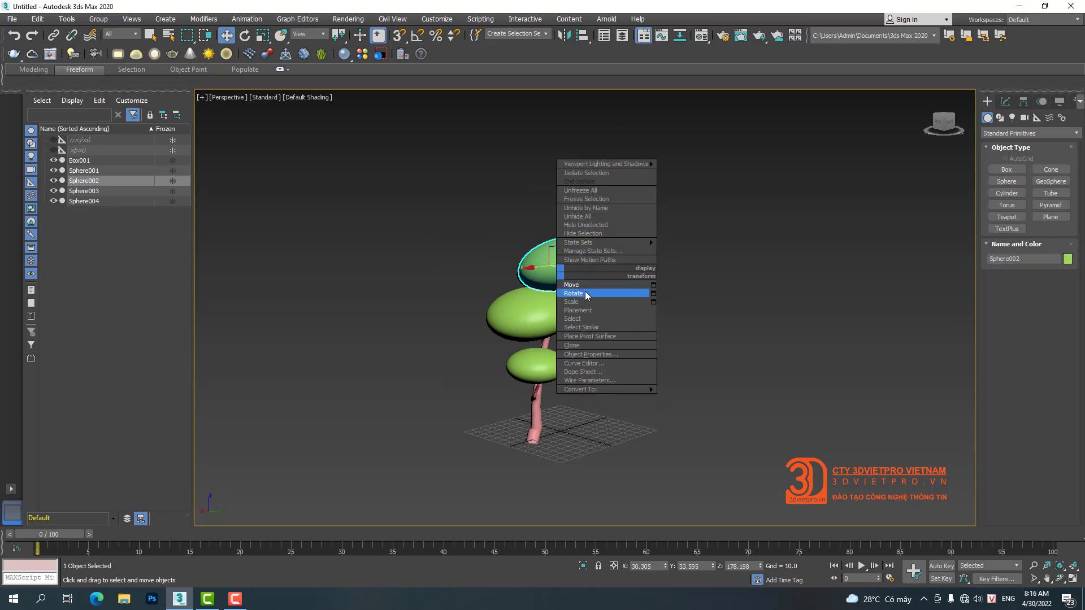
click(591, 291)
drag(539, 238, 563, 251)
Step: Scale the foliage sphere on the upper side branch down to about 116% in X and Y
right_click(584, 237)
click(607, 268)
click(520, 305)
drag(532, 310, 537, 320)
alt+middle_drag(536, 320, 589, 374)
right_click(588, 374)
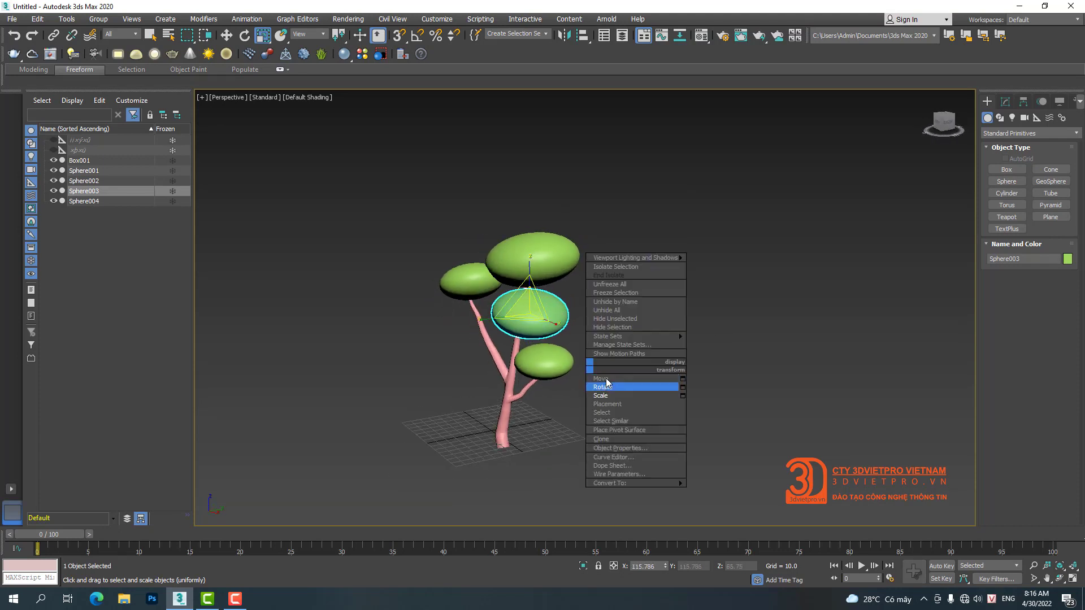
click(605, 378)
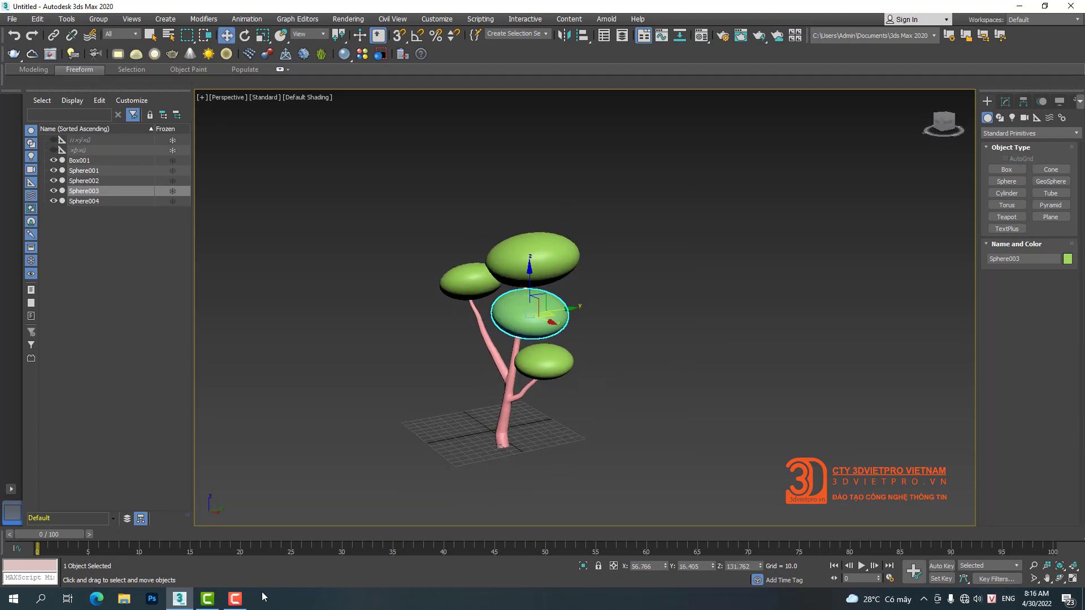
click(235, 599)
click(1031, 551)
Step: Try moving the whole tree away from the grid in the top view, and undo the move
drag(483, 186, 676, 396)
key(t)
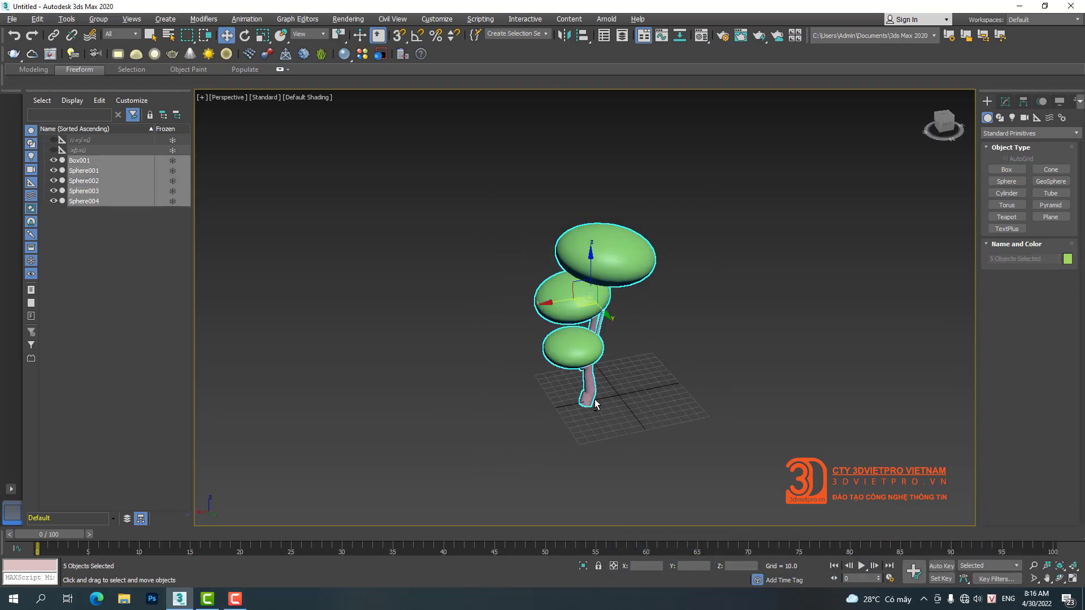
scroll(566, 348, down, 2)
drag(543, 306, 744, 288)
key(p)
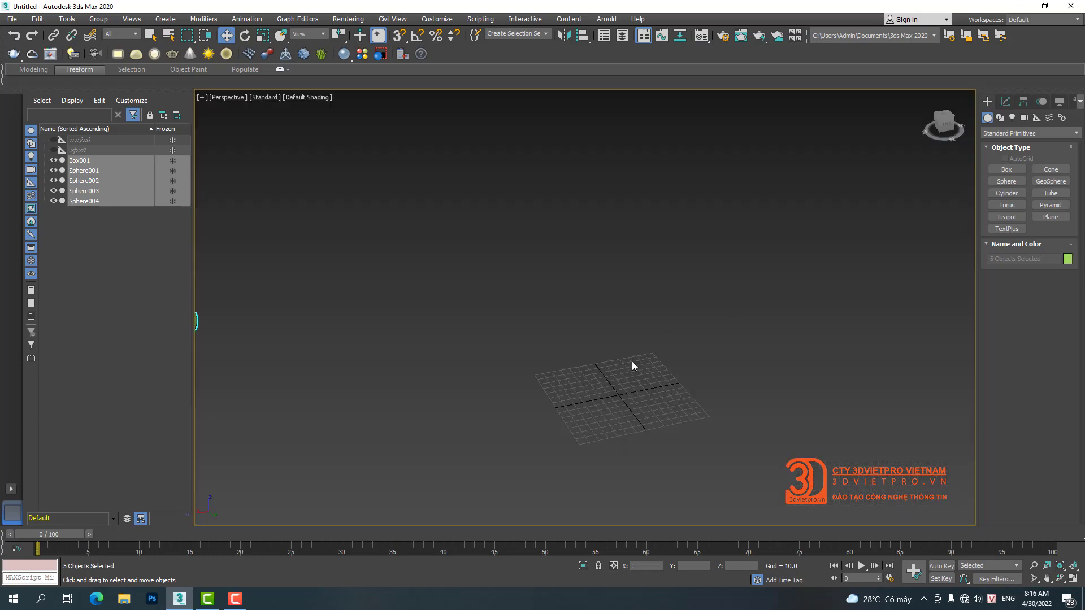
key(z)
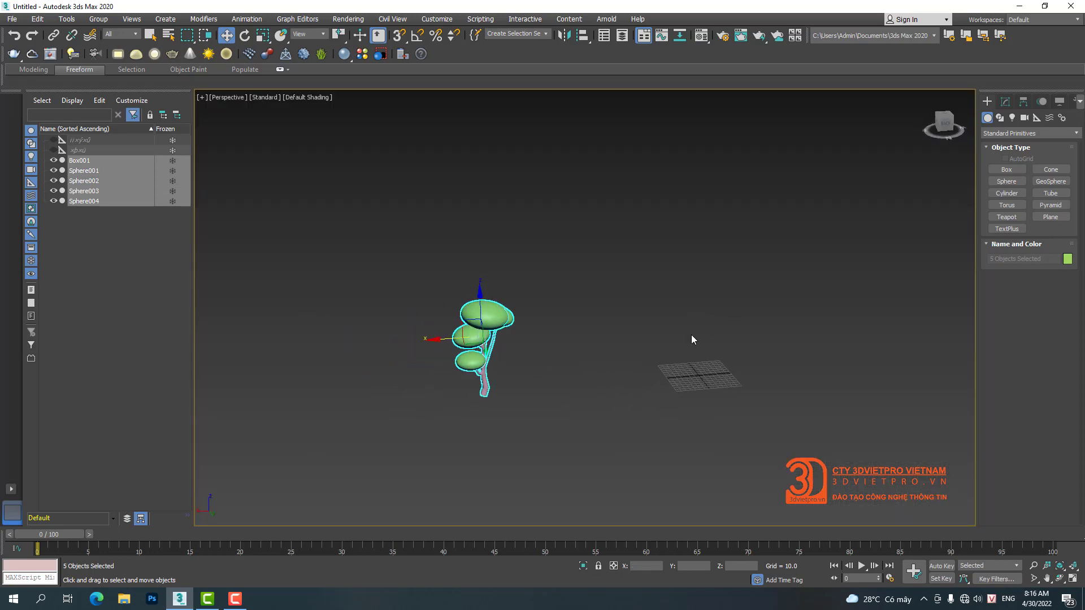
key(ctrl+z)
scroll(705, 358, up, 5)
middle_drag(695, 359, 517, 368)
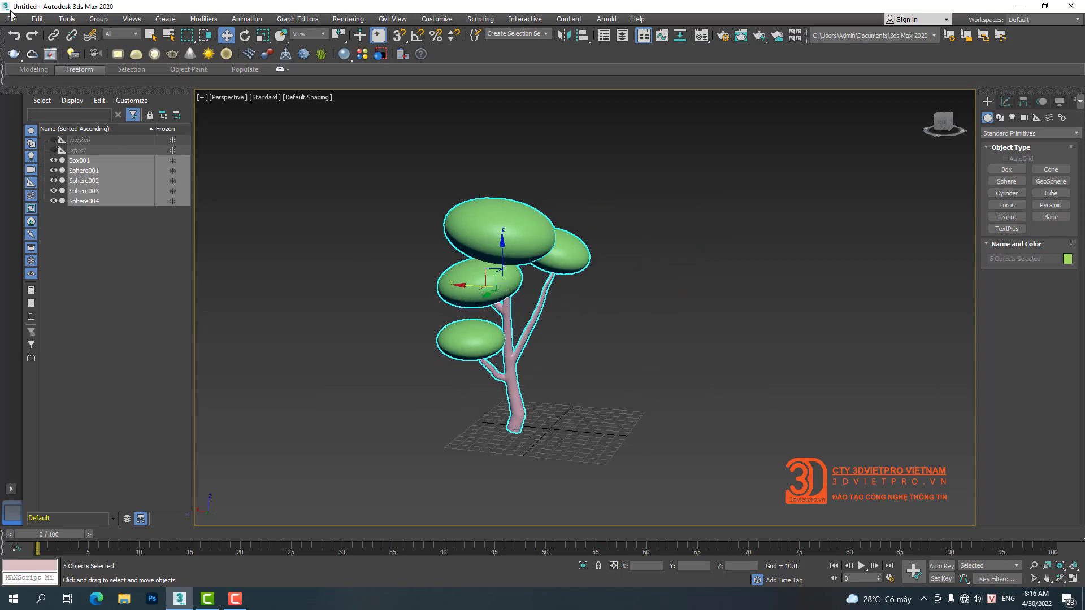
Step: Save the scene to the Desktop as "cay cartoon" in 3ds Max format
click(16, 20)
click(23, 108)
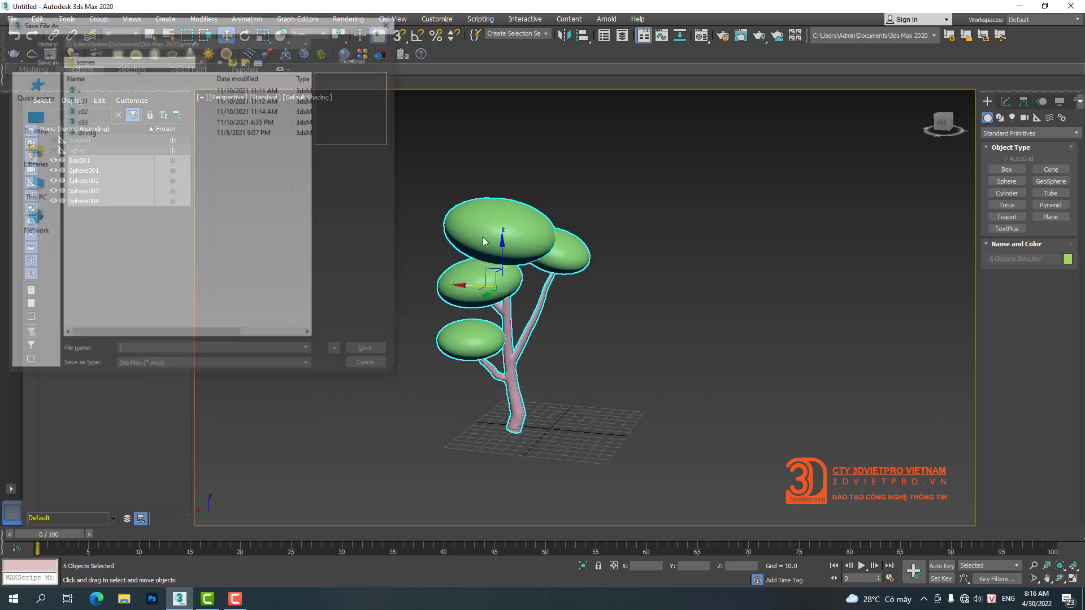
click(32, 120)
click(160, 352)
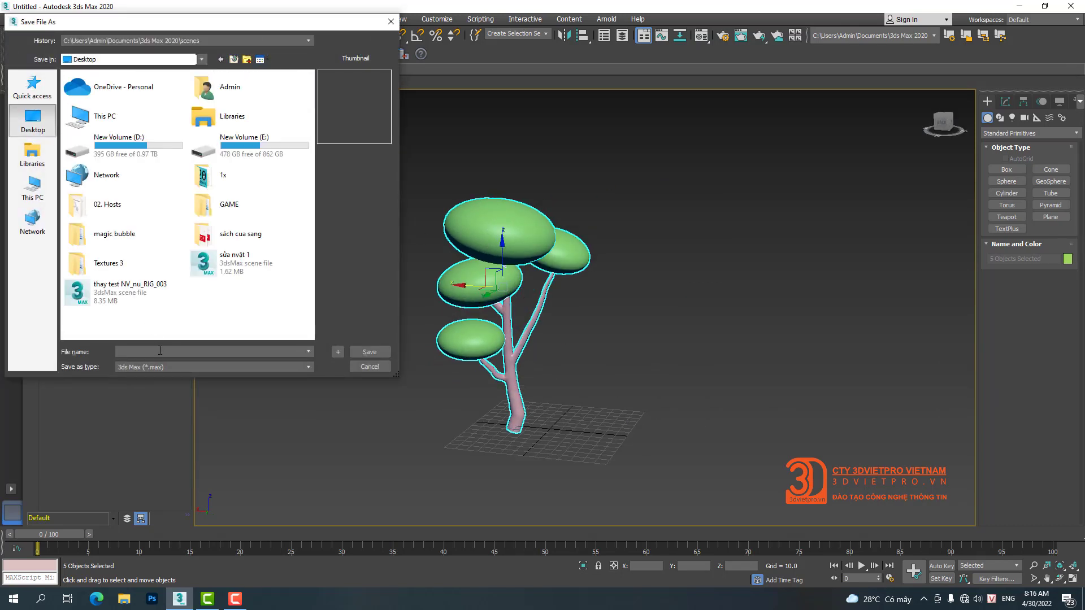
text(cay cartoon)
key(Return)
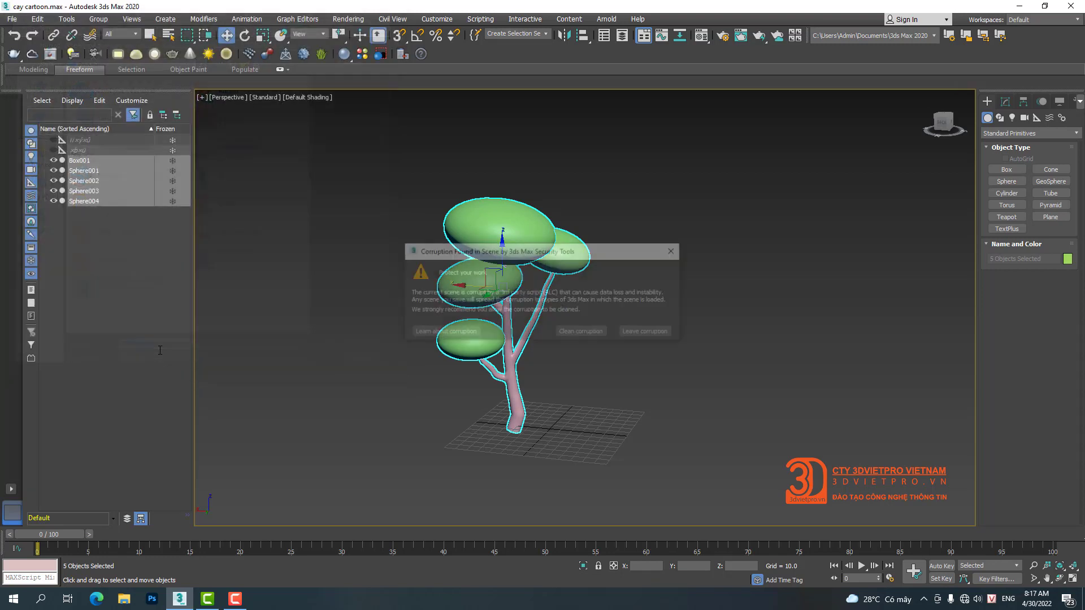
Step: Dismiss the scene and script corruption warnings without cleaning
click(675, 251)
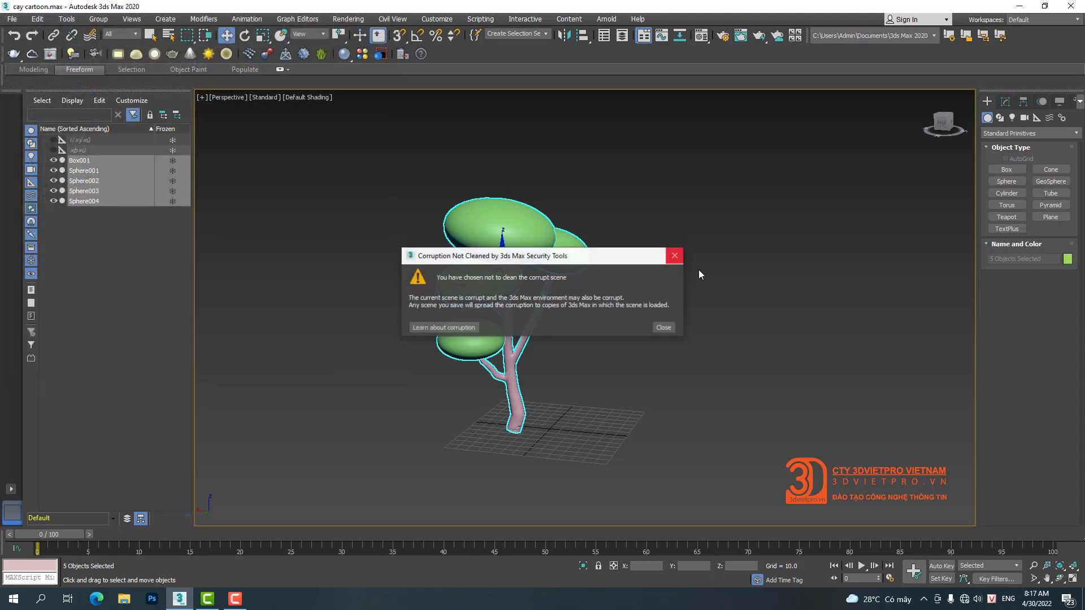
click(676, 258)
click(679, 242)
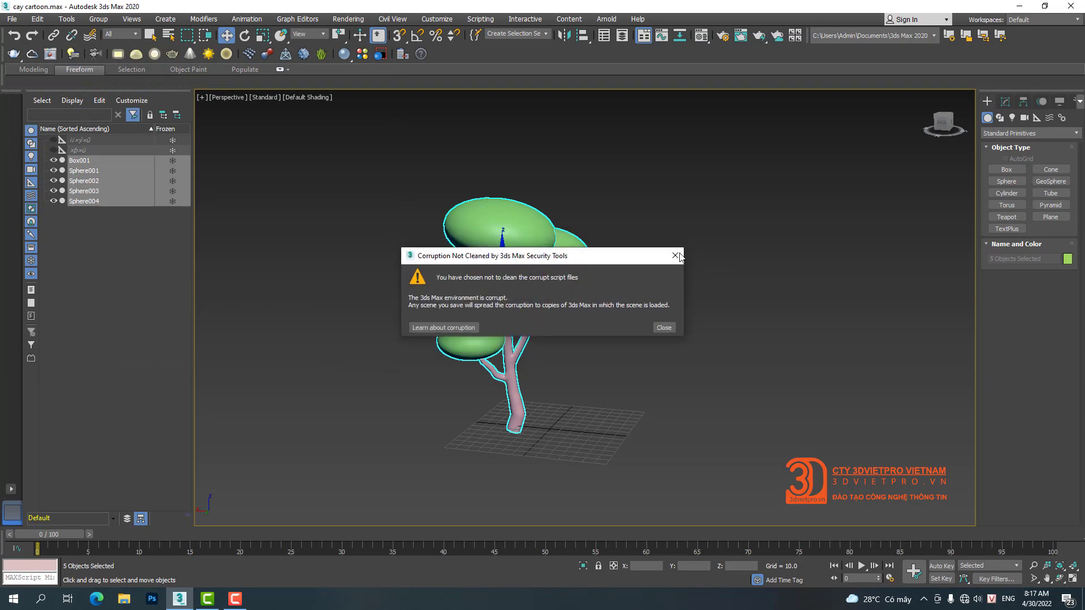
click(674, 256)
right_click(672, 271)
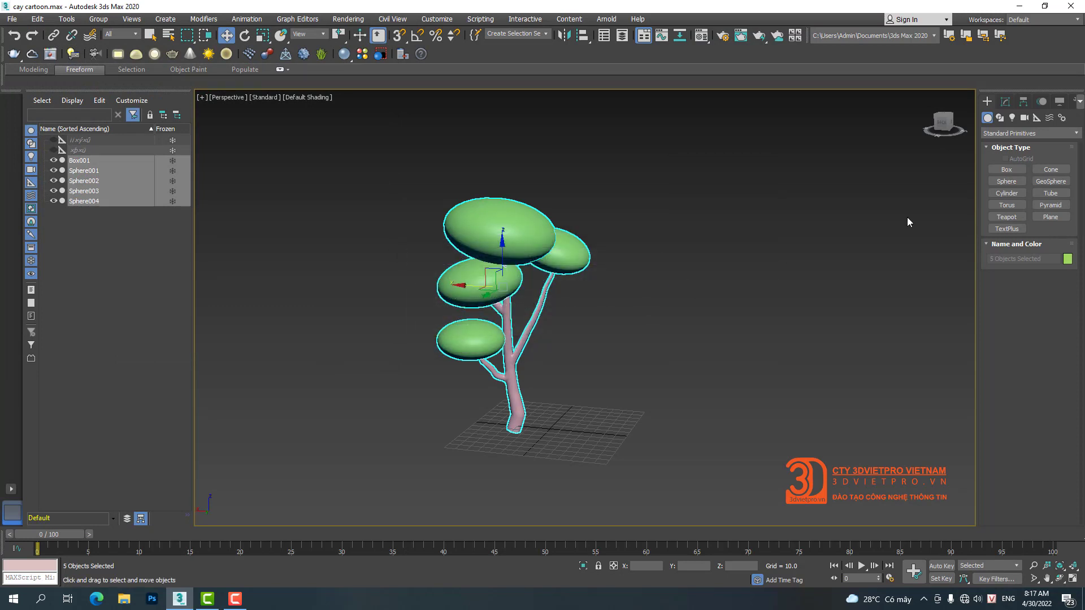
Step: Create a cube with sides of about 40.7 on the ground beside the tree
click(1012, 167)
middle_drag(621, 416, 463, 357)
scroll(463, 358, up, 4)
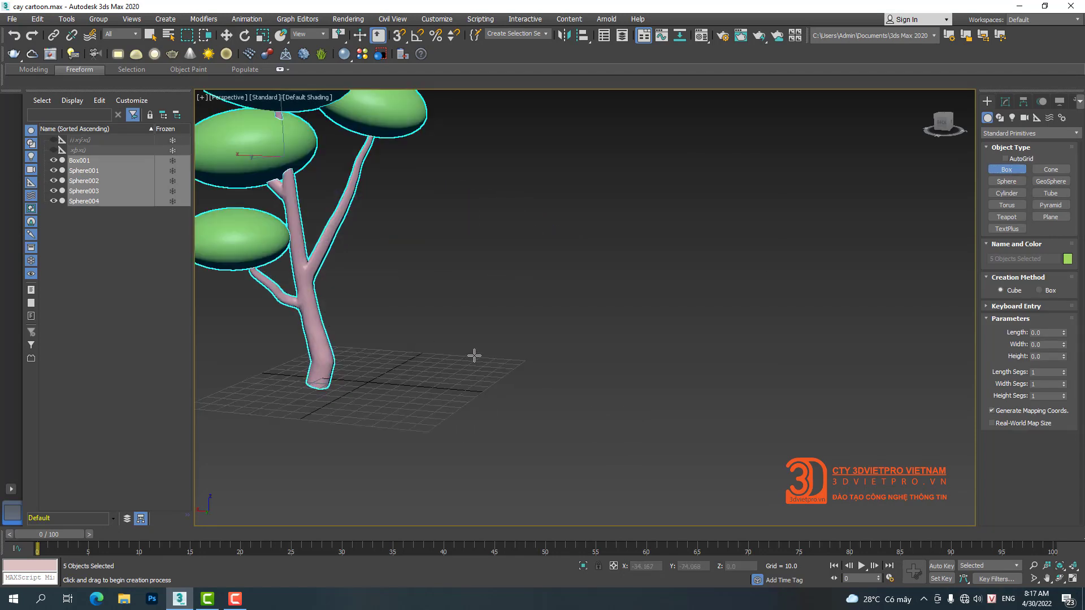
drag(476, 373, 492, 392)
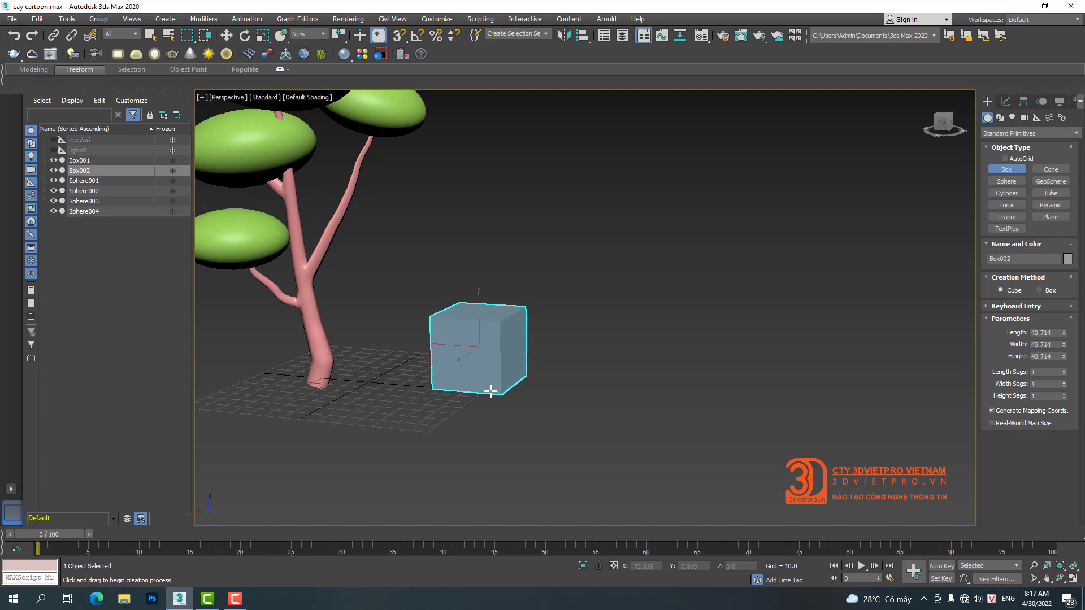
Step: Display edged faces in the perspective view and convert the new cube to Editable Poly
key(F4)
right_click(496, 354)
right_click(502, 356)
mouse_move(590, 467)
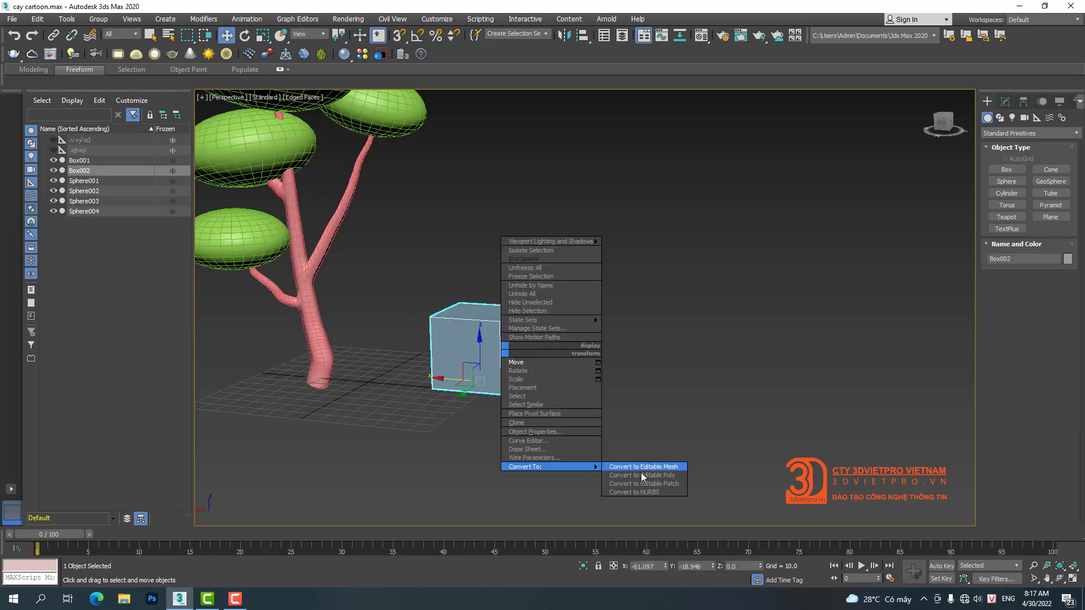
click(655, 477)
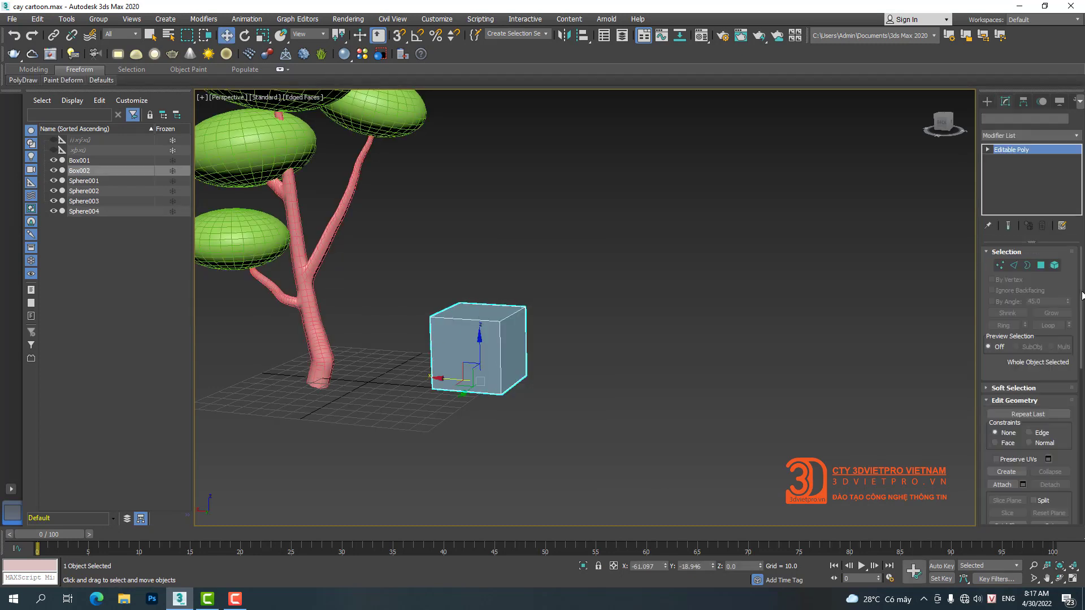
Step: Extrude the cube's top polygon upward by about 26.09
click(1040, 265)
click(500, 310)
alt+middle_drag(500, 310, 519, 373)
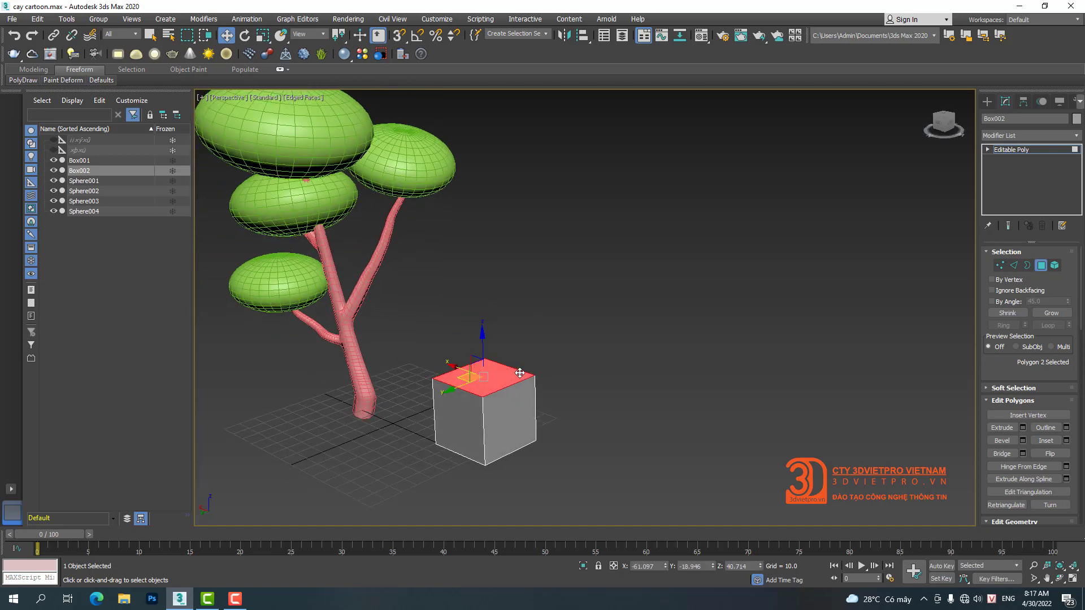
right_click(520, 373)
right_click(587, 336)
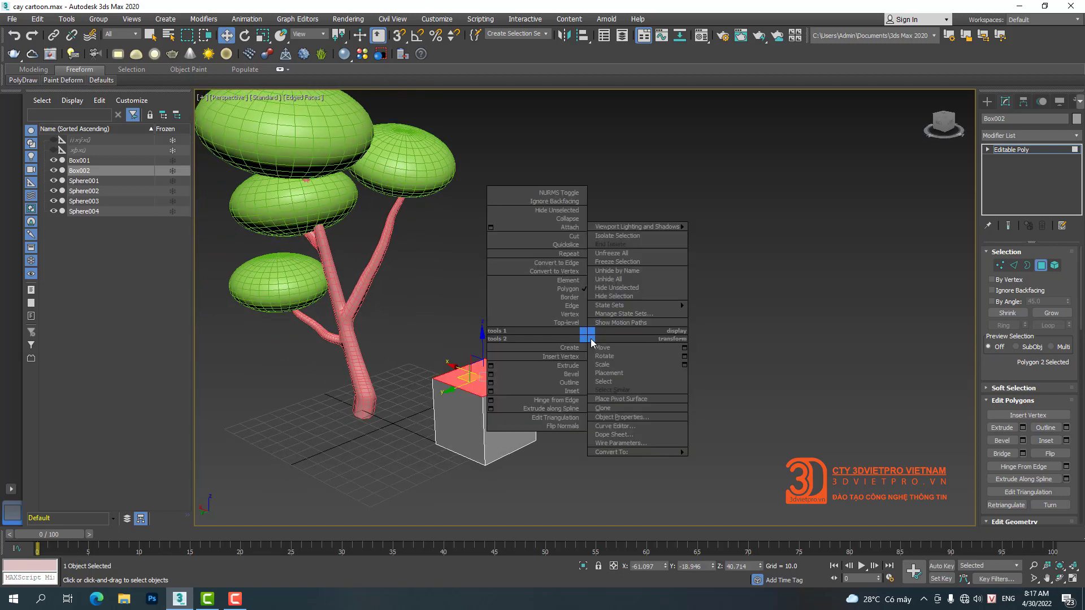
click(491, 366)
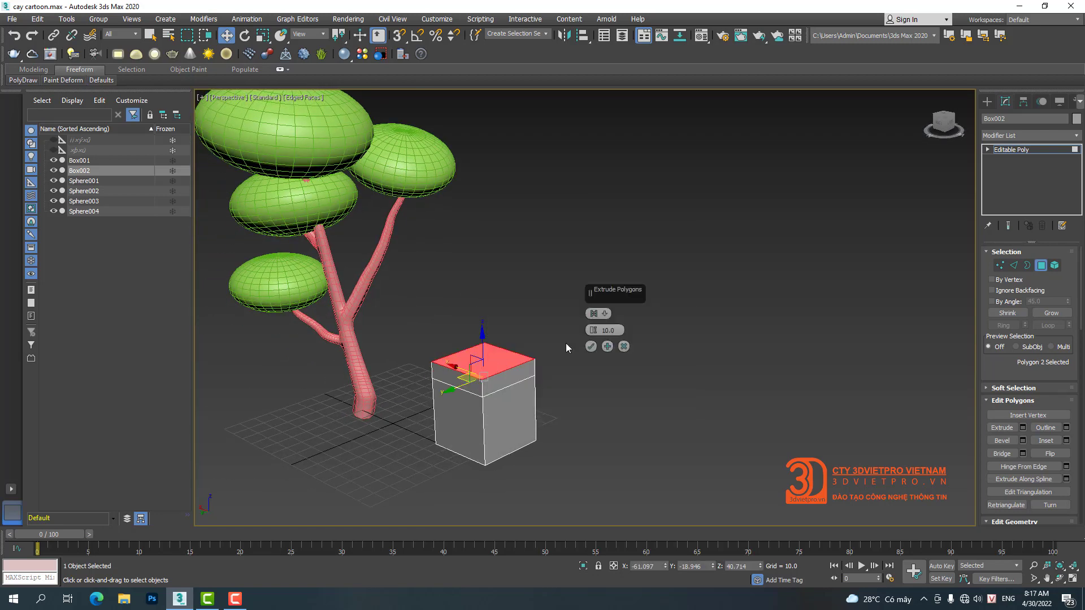
drag(592, 331, 746, 255)
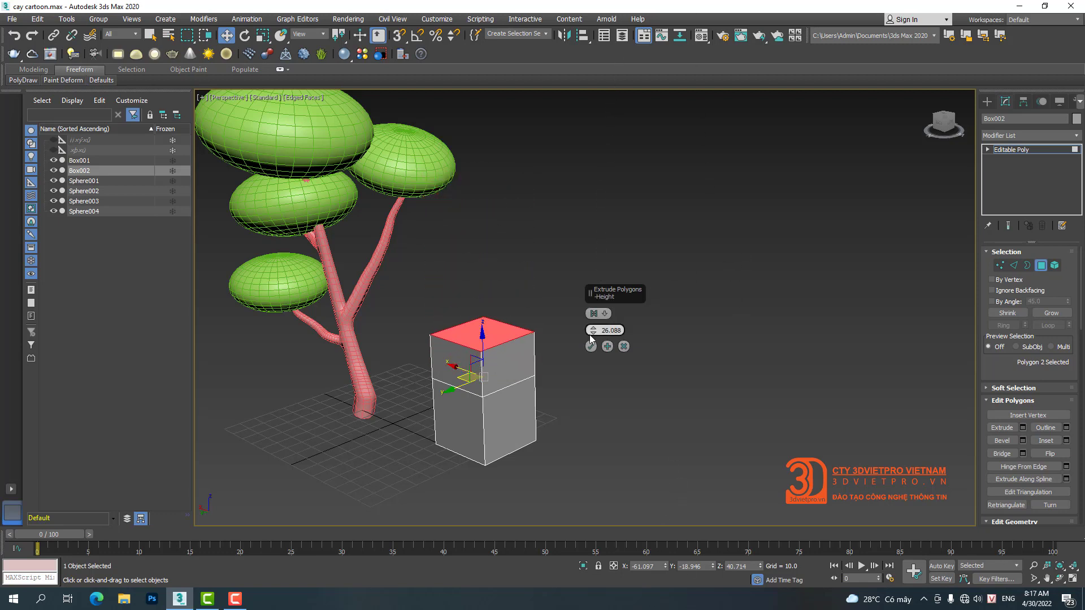
click(591, 346)
Step: Extrude the upper segment's side polygon outward by 26.088
right_click(516, 354)
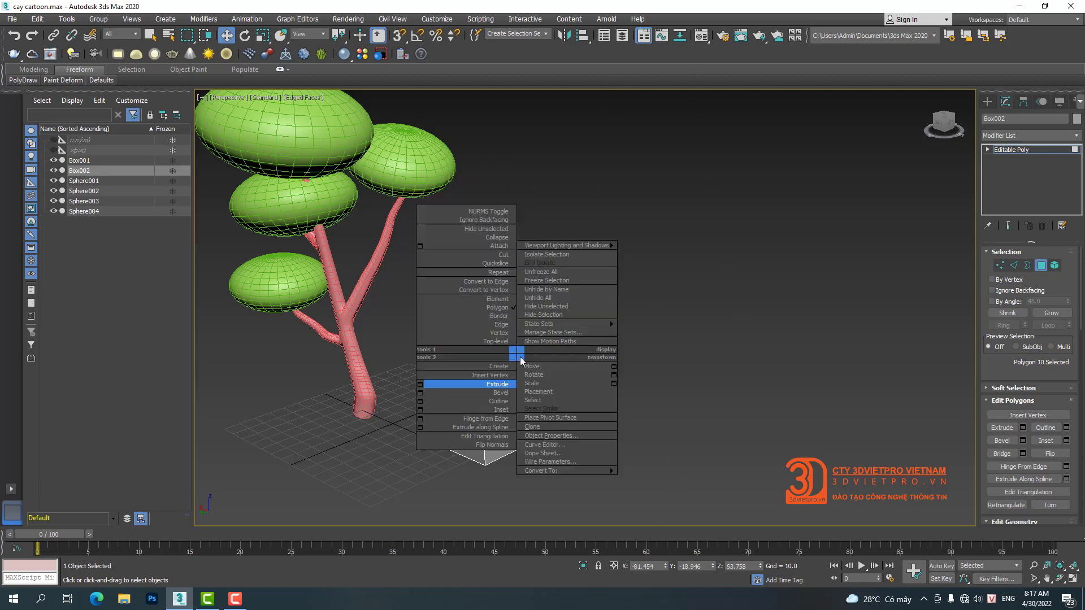
click(422, 387)
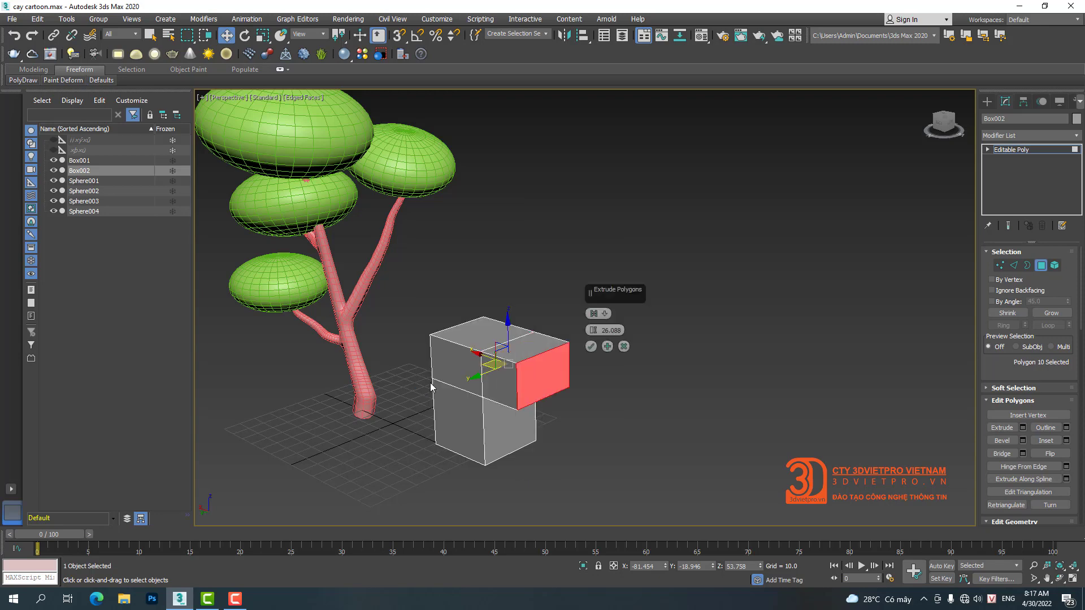
click(590, 345)
mouse_move(590, 346)
alt+middle_down()
mouse_move(588, 360)
mouse_move(588, 343)
alt+middle_up()
Step: Tilt the end polygon of the side extrusion diagonally upward and raise it to about Z 73
right_click(586, 341)
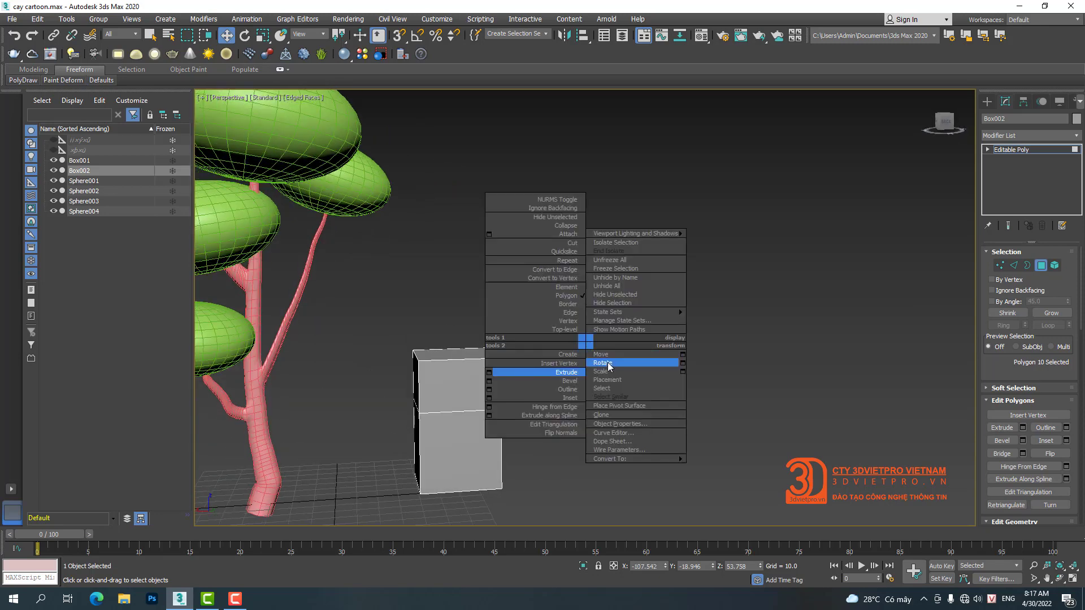
click(608, 364)
drag(562, 339, 536, 308)
right_click(570, 351)
click(586, 364)
Step: Extrude the tilted end polygon by about 184.81 into a long diagonal branch
right_click(535, 305)
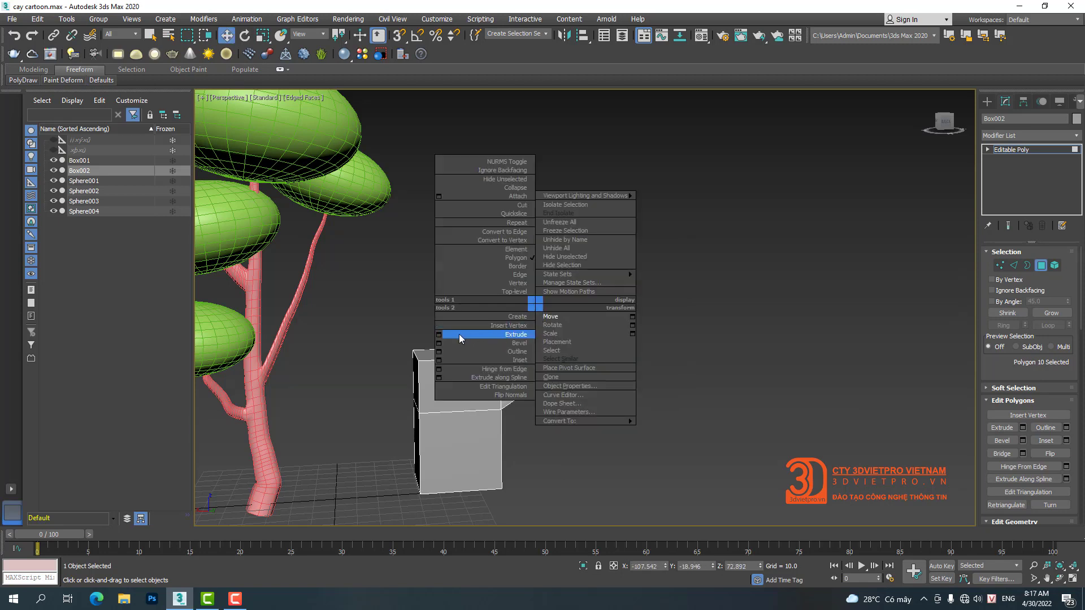
click(438, 334)
drag(593, 330, 576, 49)
drag(592, 330, 598, 300)
click(591, 346)
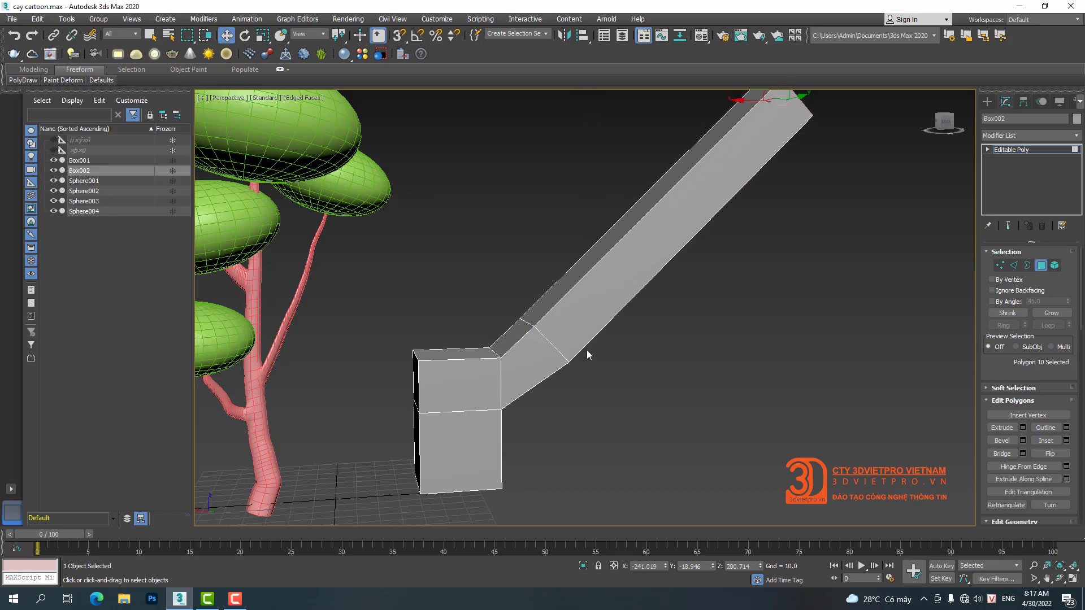
Step: Extrude the block's top polygon upward by 184.81 to form the vertical trunk
click(456, 355)
scroll(573, 386, down, 3)
right_click(523, 383)
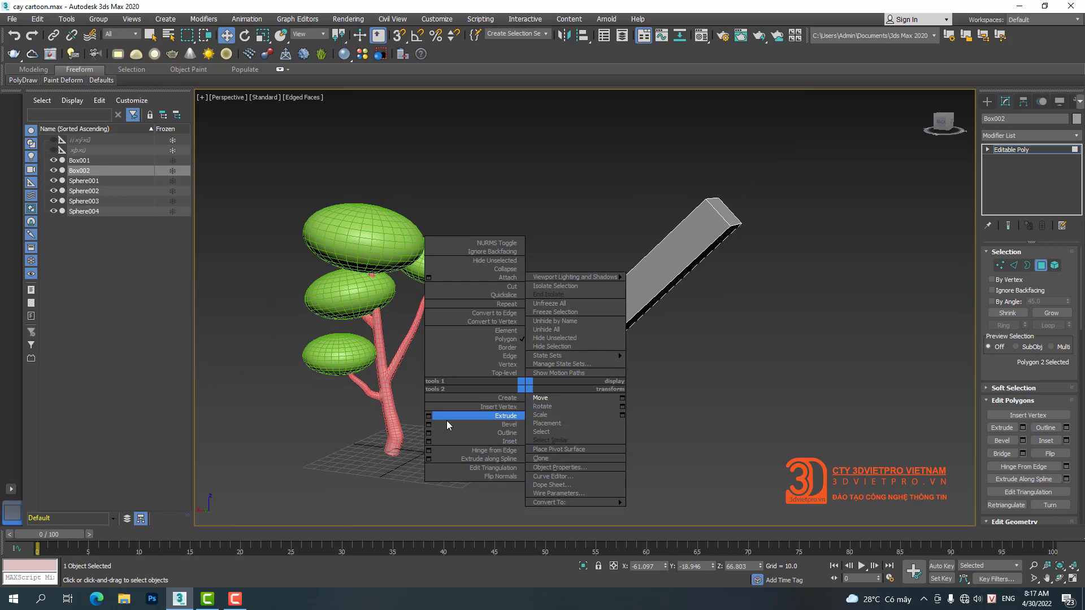
click(425, 415)
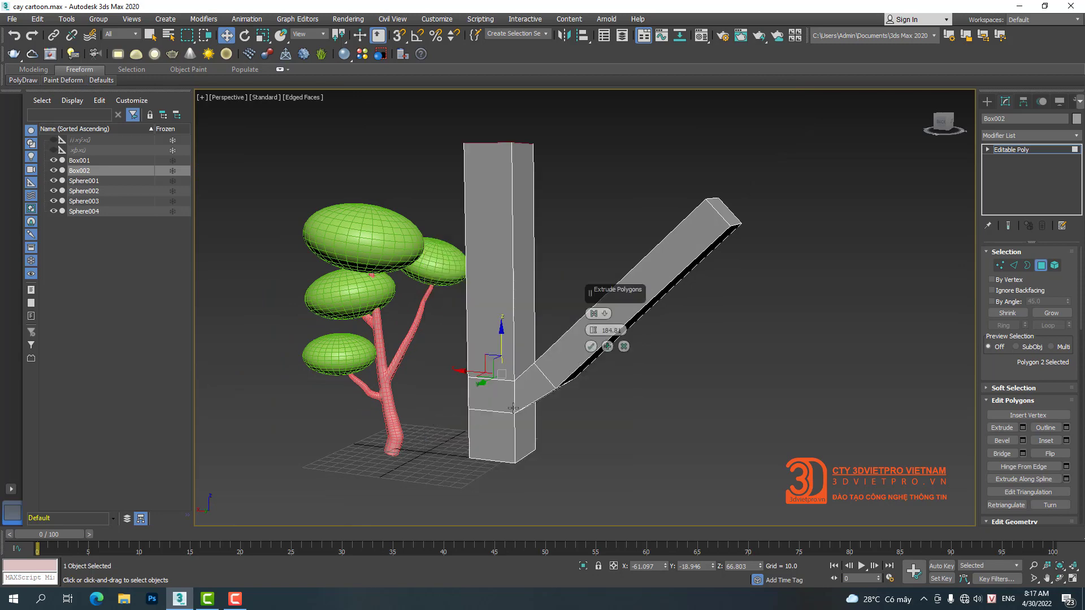
click(590, 346)
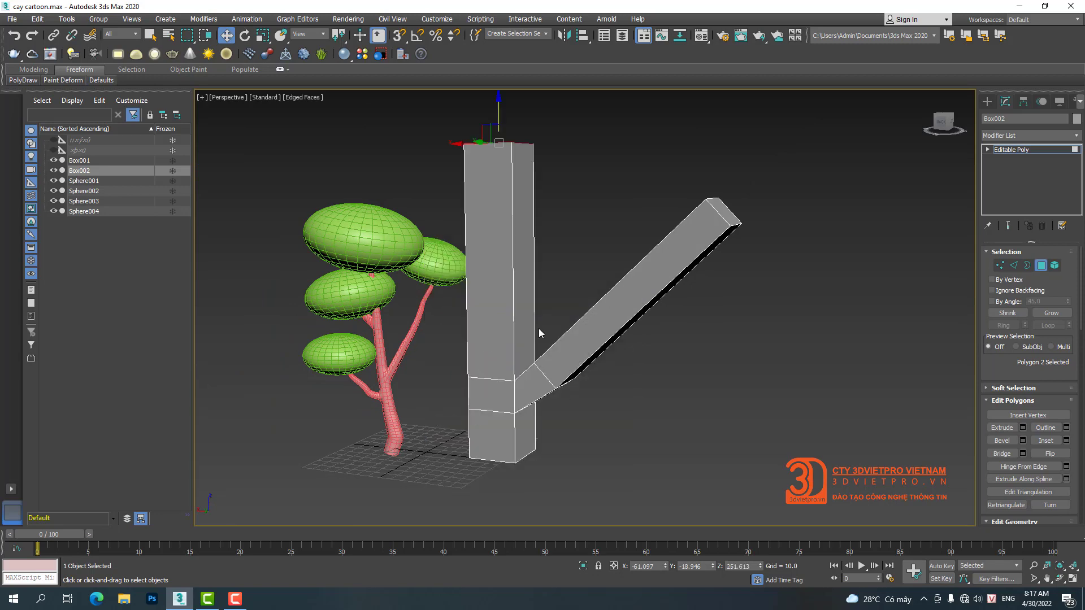
Step: Extrude the trunk's top polygon upward by 25.333 to add a short segment for a branch base
alt+middle_drag(538, 327, 571, 329)
right_click(506, 238)
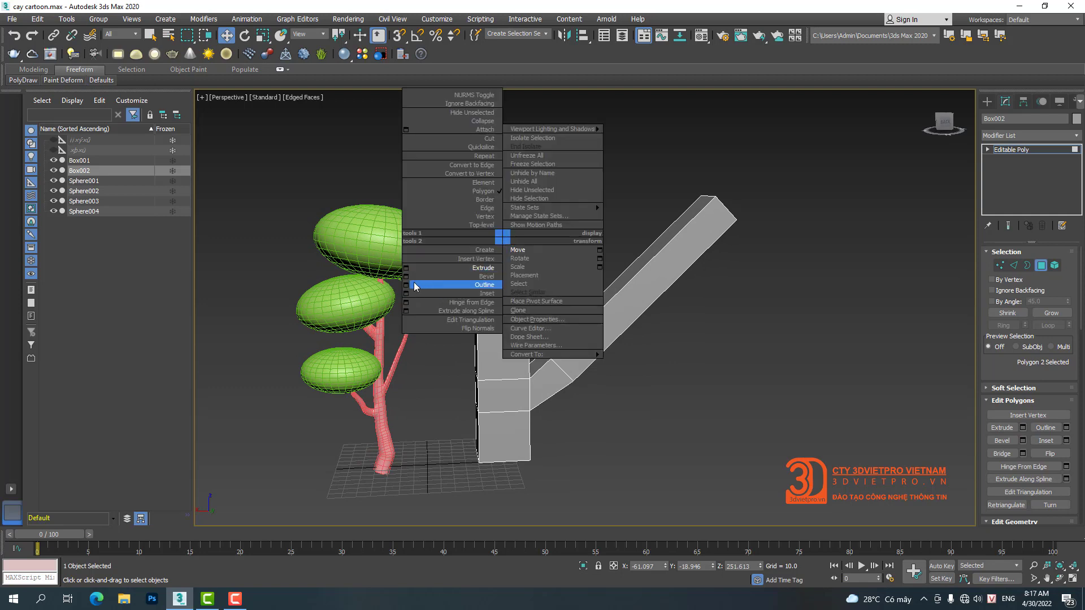
click(407, 268)
drag(593, 291, 594, 213)
click(591, 346)
Step: Extrude the outer side polygon of the short top trunk segment sideways by 25.333
middle_drag(452, 170, 484, 258)
alt+middle_drag(484, 257, 511, 269)
click(514, 270)
right_click(513, 273)
click(415, 299)
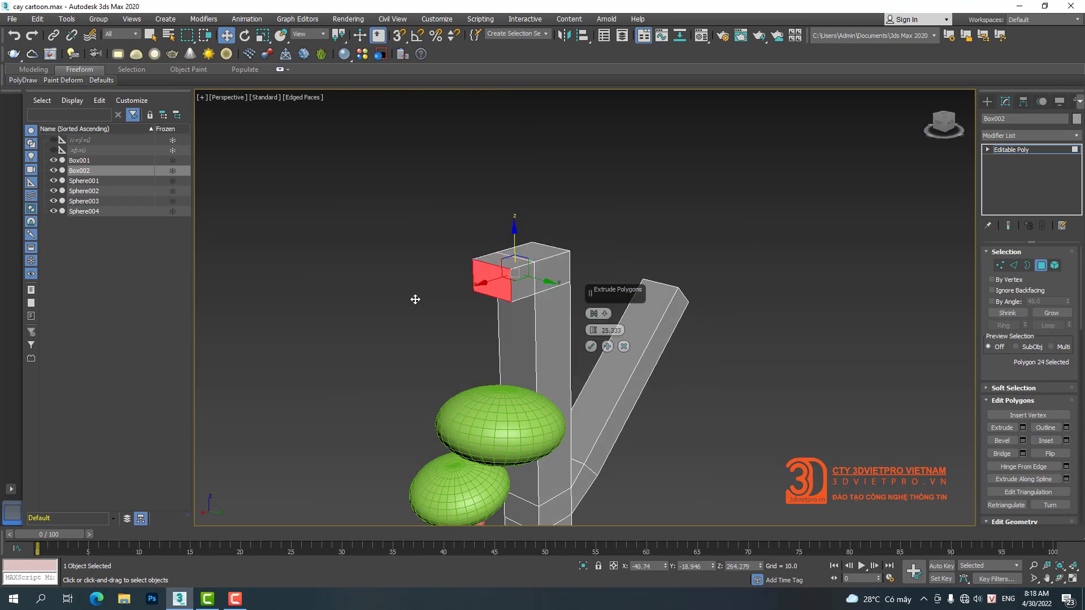
click(591, 346)
Step: Tilt the end polygon of the new side extrusion diagonally upward and raise it to about Z 294.68
right_click(520, 270)
click(486, 297)
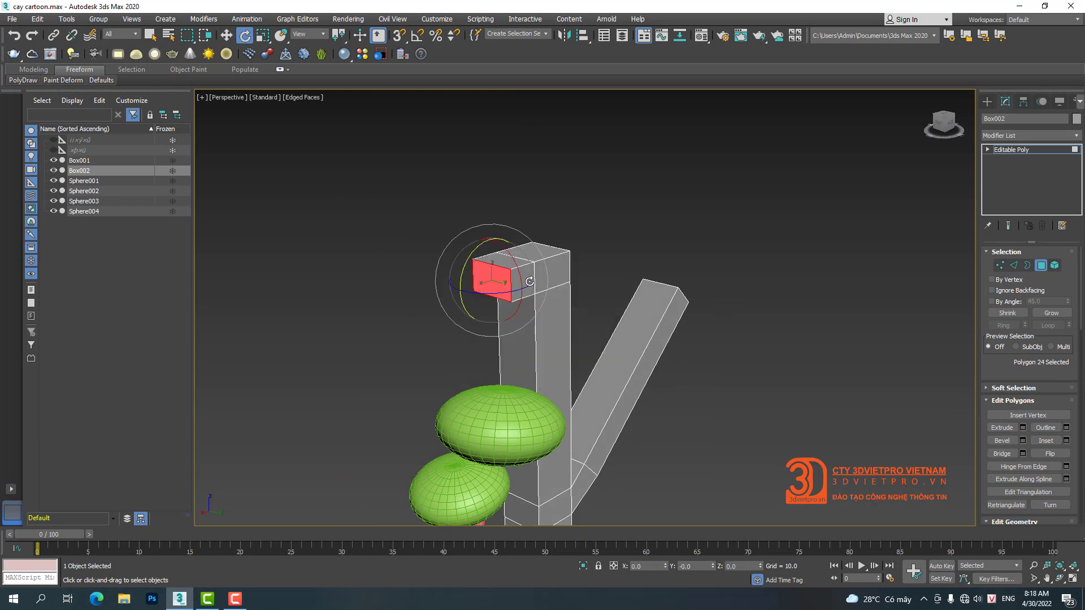
drag(475, 250, 535, 203)
right_click(531, 199)
click(547, 215)
alt+middle_drag(547, 214, 492, 237)
drag(492, 237, 491, 194)
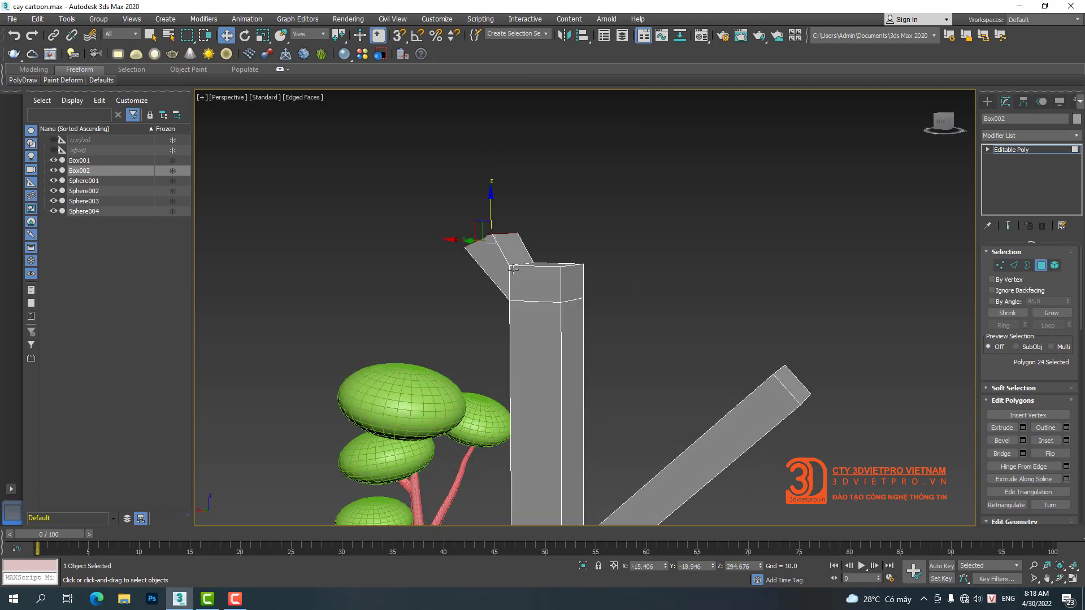
Step: Extrude the tilted end polygon by about 166.05 into a long second branch
right_click(552, 278)
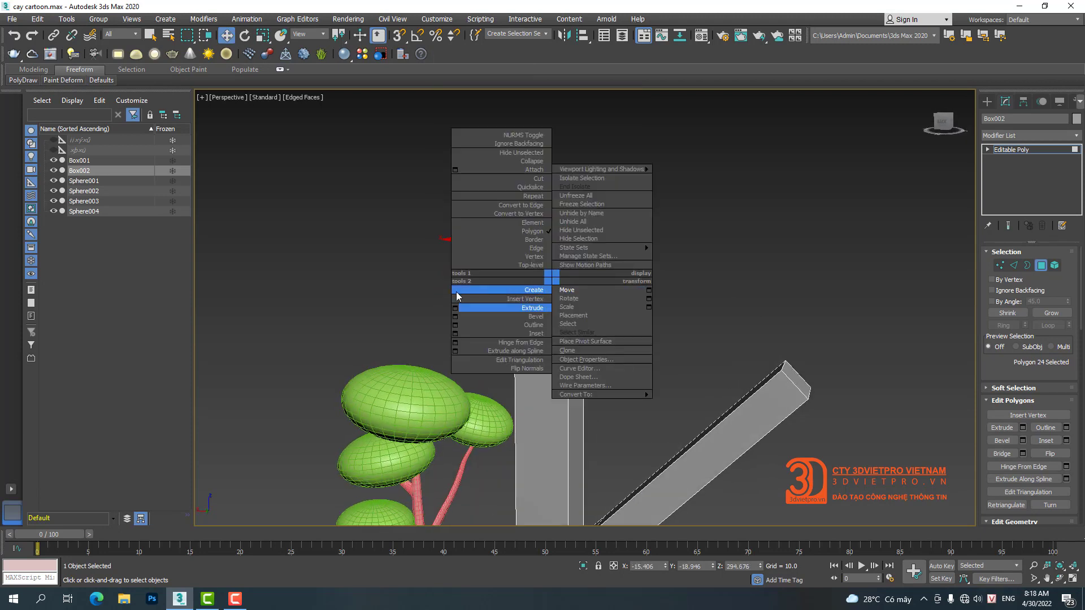
click(456, 308)
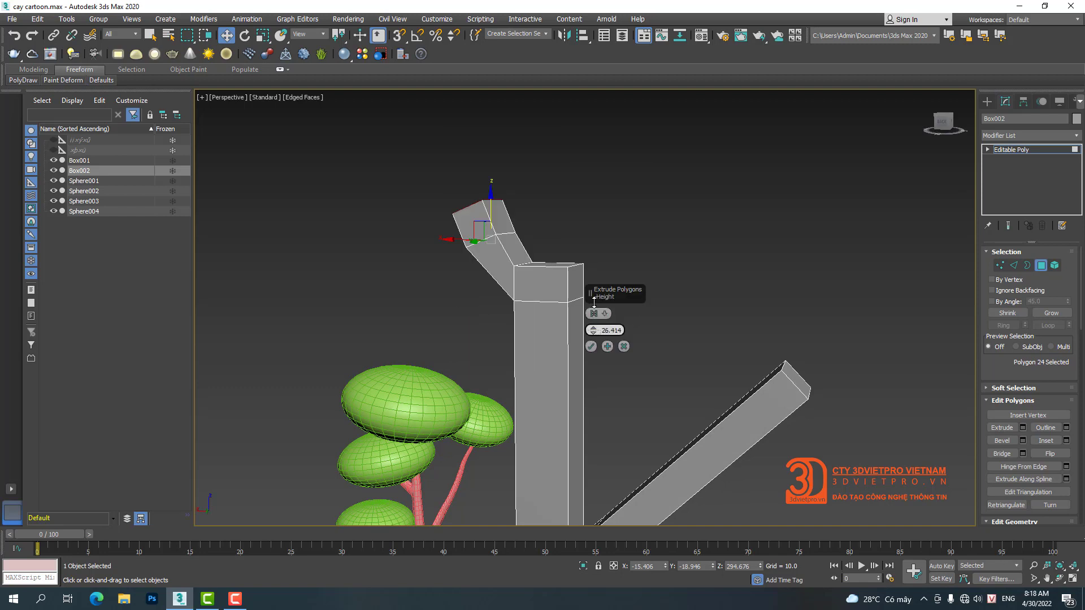
drag(594, 302, 604, 288)
click(590, 346)
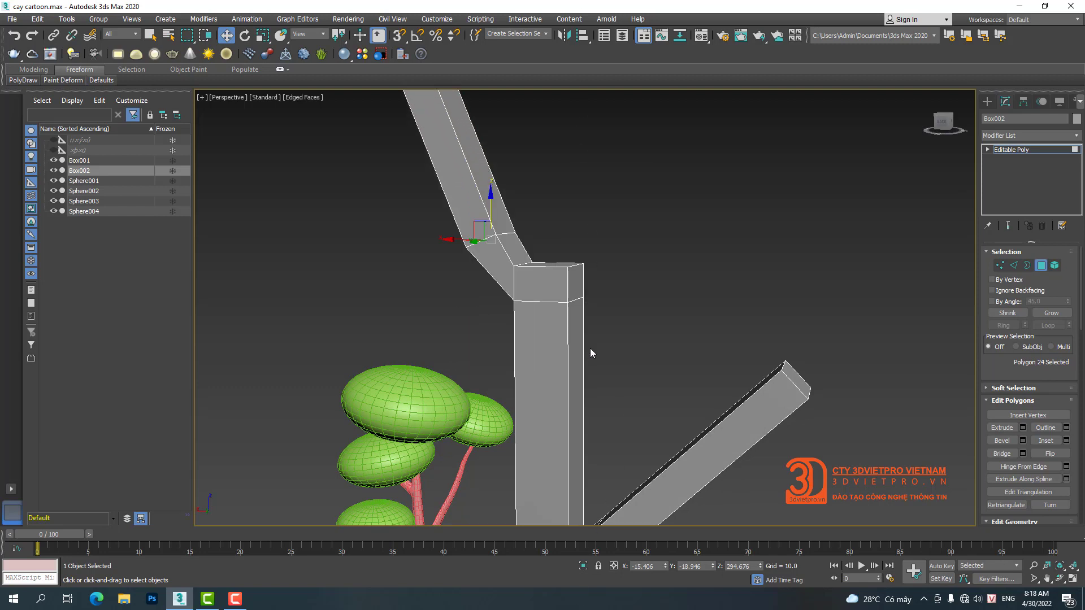
scroll(590, 348, down, 5)
alt+middle_drag(590, 348, 473, 309)
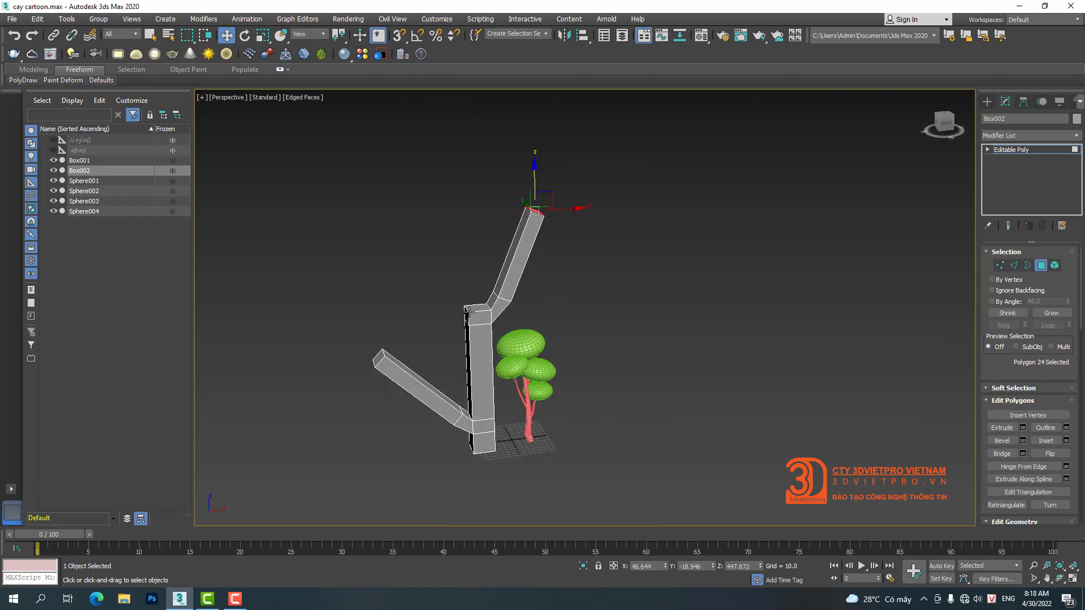
Step: Extrude the trunk's top polygon upward by 166.046, with a further short segment reaching about Z 456.56
click(473, 308)
right_click(477, 309)
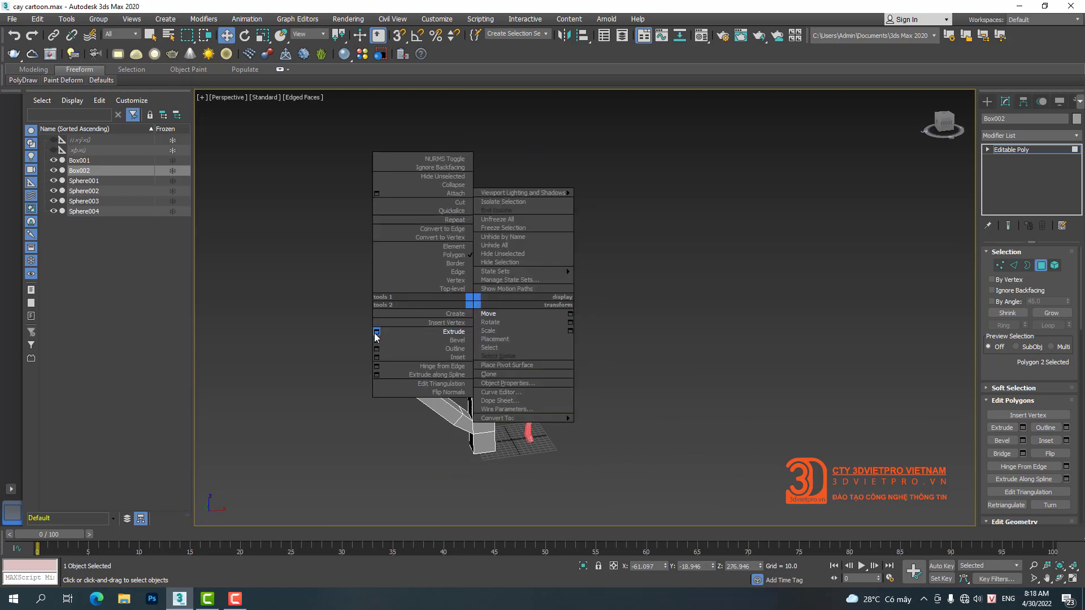
click(482, 333)
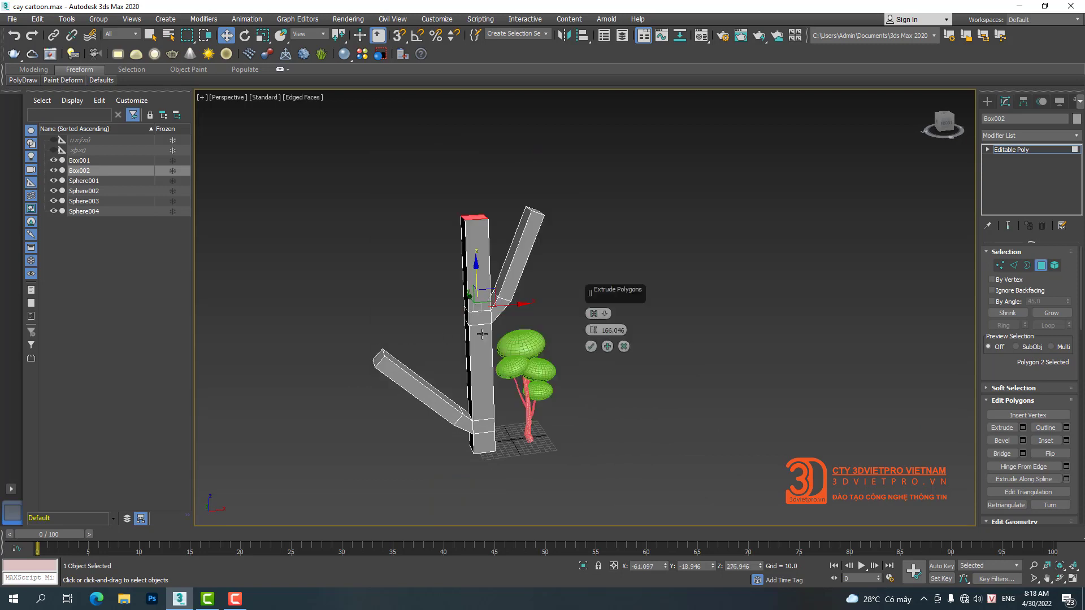
click(607, 347)
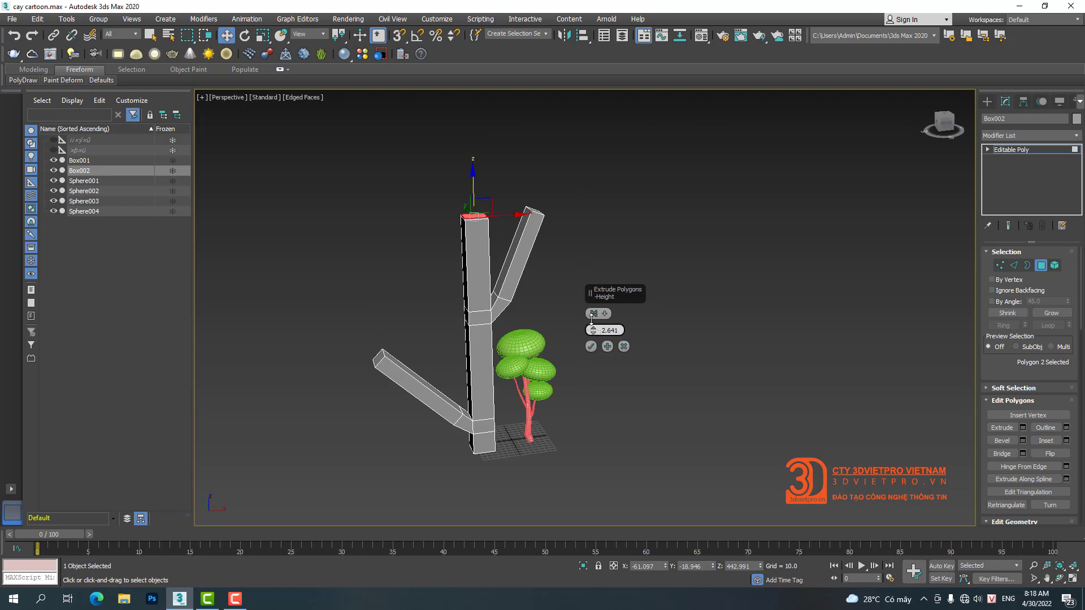
click(590, 348)
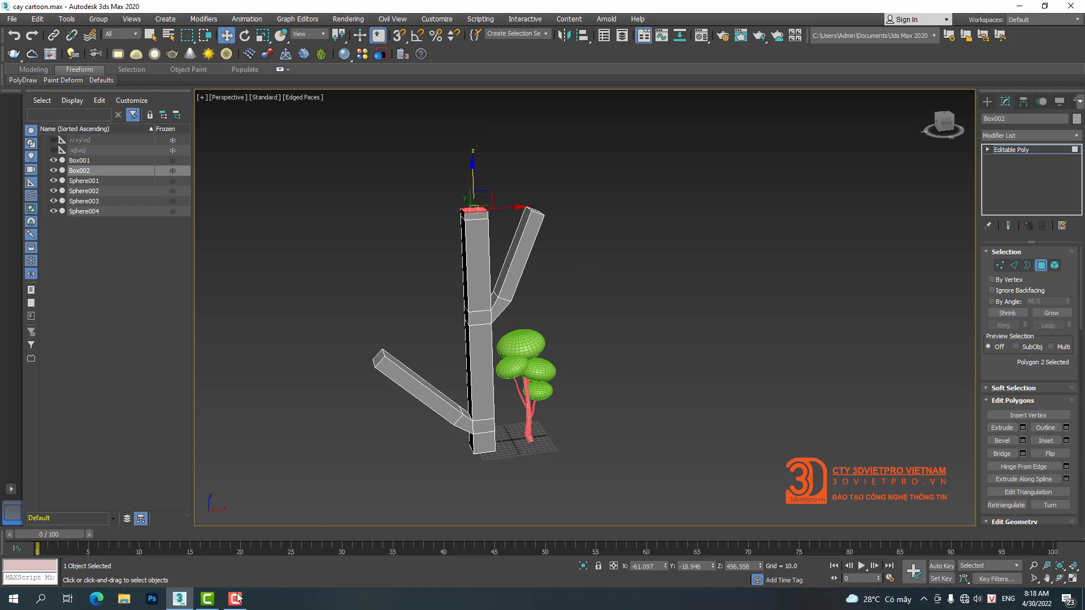
Step: Extrude the trunk's top polygon upward by about 159.92 to form the uppermost trunk section
right_click(670, 273)
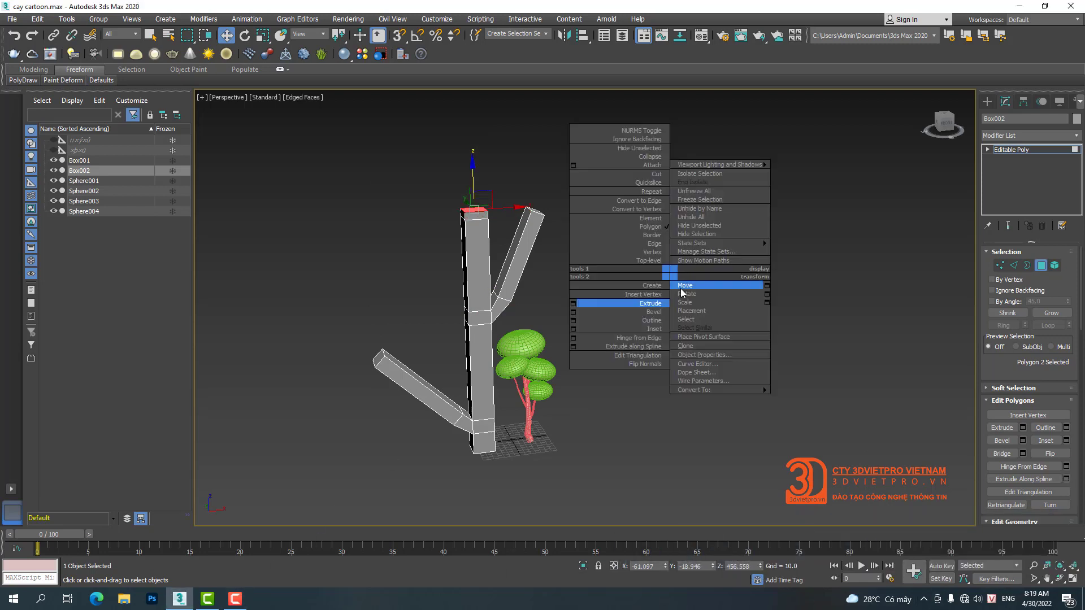
click(573, 304)
drag(592, 329, 551, 286)
click(591, 346)
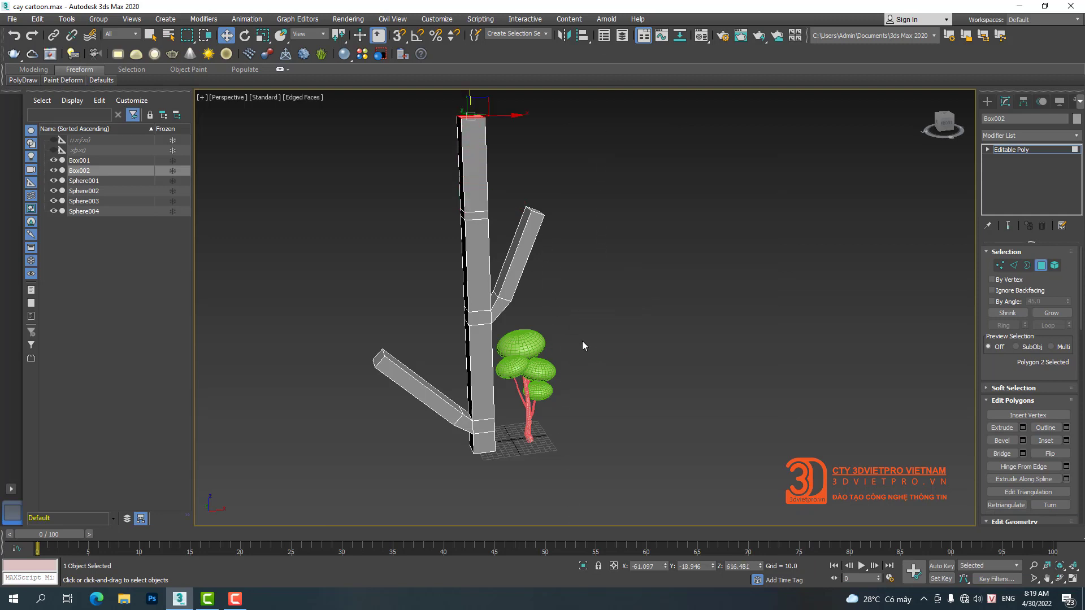
Step: Shift the trunk's top polygon sideways along the X axis so the uppermost section leans
alt+middle_drag(543, 221, 536, 249)
middle_drag(536, 249, 560, 395)
alt+middle_drag(554, 266, 533, 263)
drag(527, 268, 522, 323)
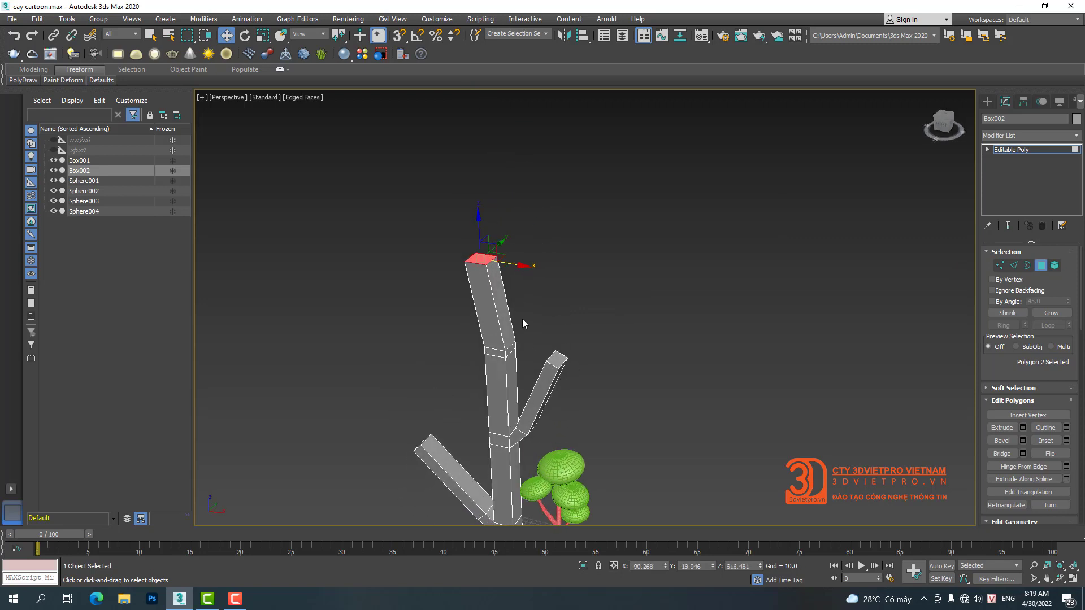
click(510, 347)
right_click(507, 334)
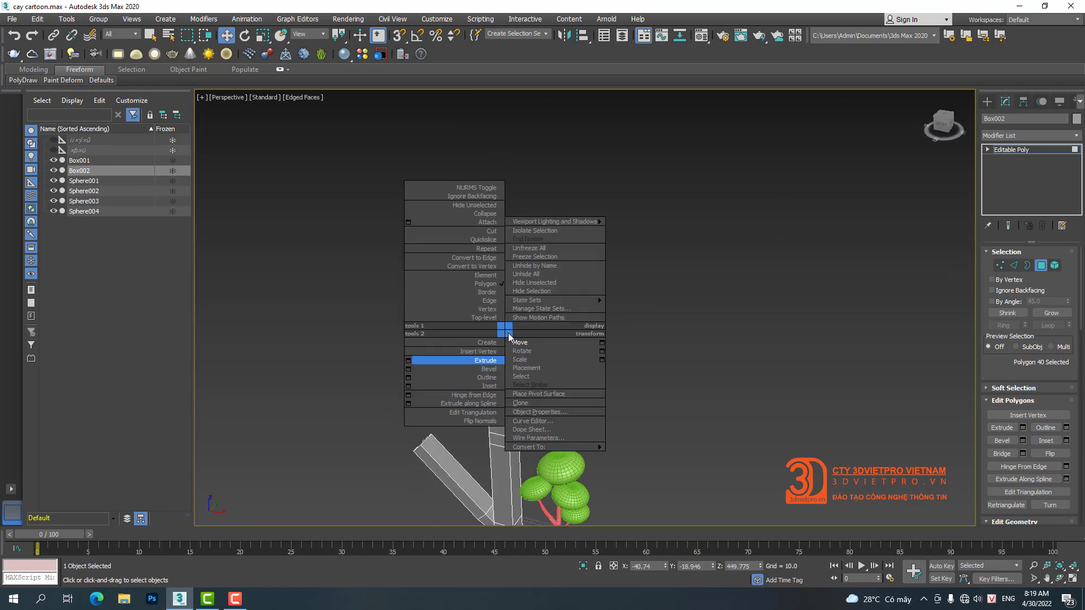
click(528, 361)
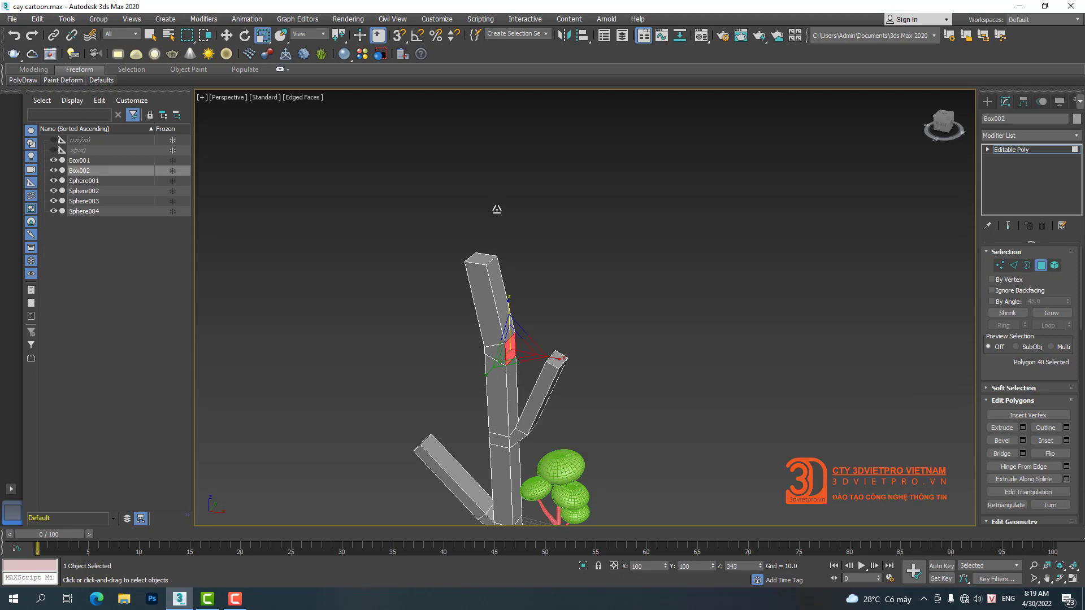
Step: Extrude the adjacent side polygon of the short segment below the leaning section outward by about 159.92
mouse_move(475, 370)
alt+middle_down()
mouse_move(641, 375)
mouse_move(520, 355)
mouse_move(469, 375)
alt+middle_up()
click(503, 352)
right_click(502, 352)
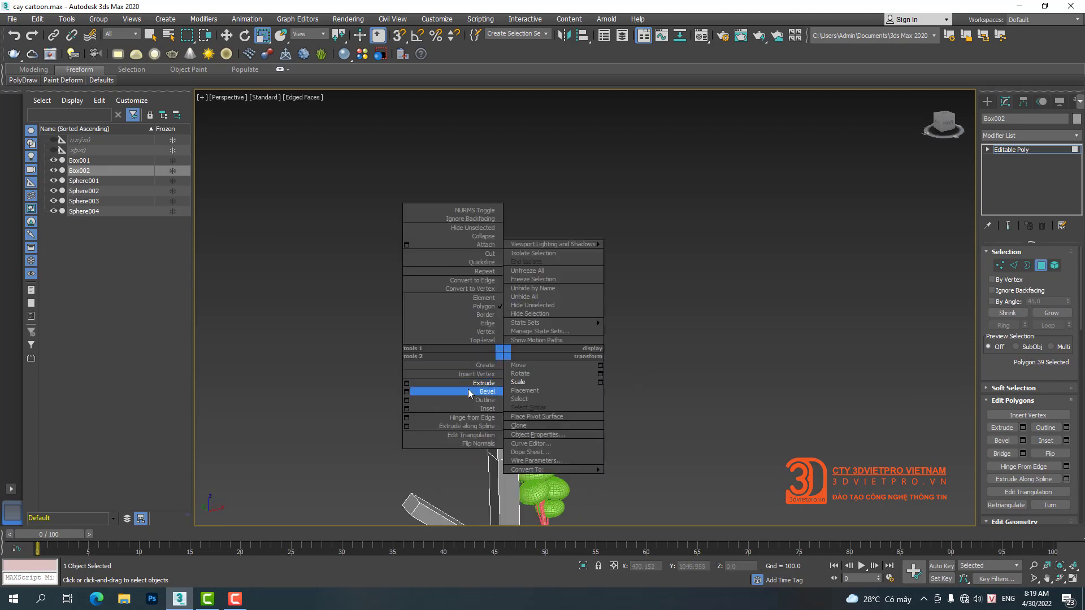
click(405, 384)
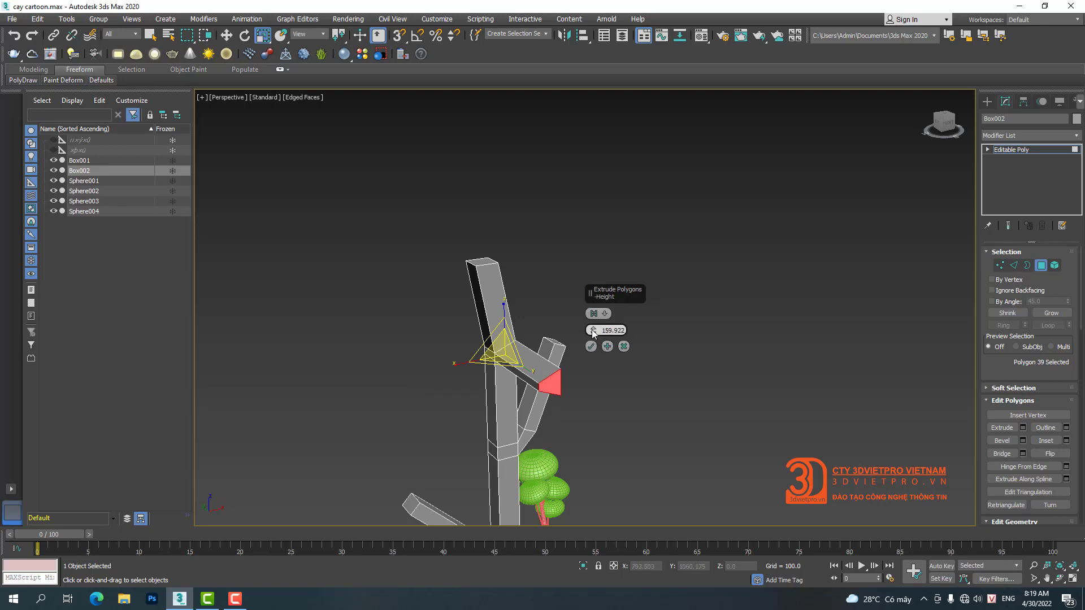
click(590, 347)
Step: Raise the new branch's end polygon to about Y -146.6, Z 566.8 and rotate it to follow the branch's upward slope
alt+middle_drag(590, 346, 597, 357)
right_click(593, 349)
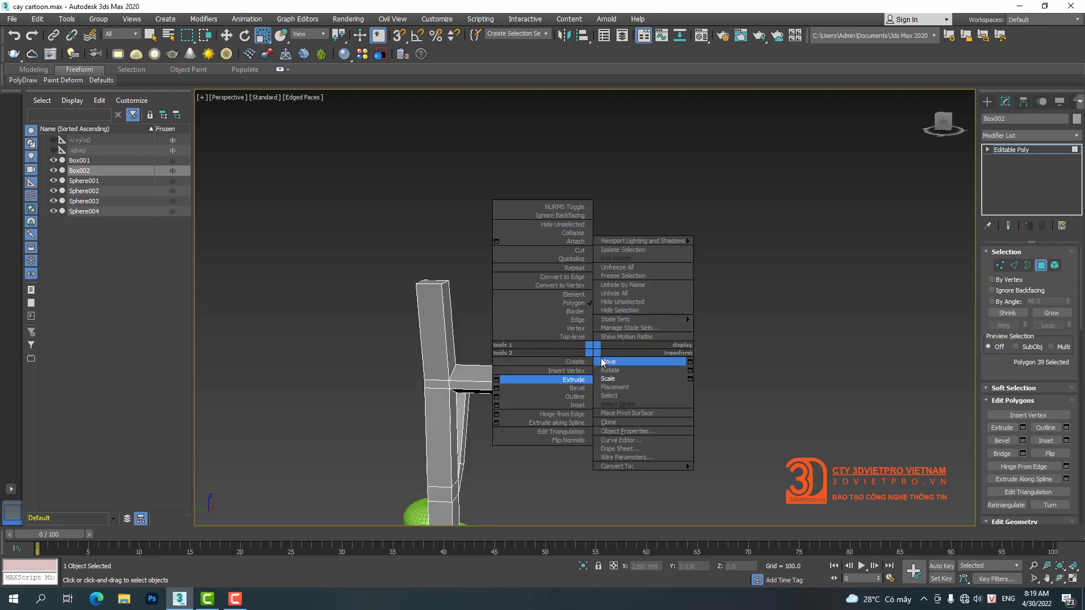
click(603, 363)
drag(546, 361, 530, 317)
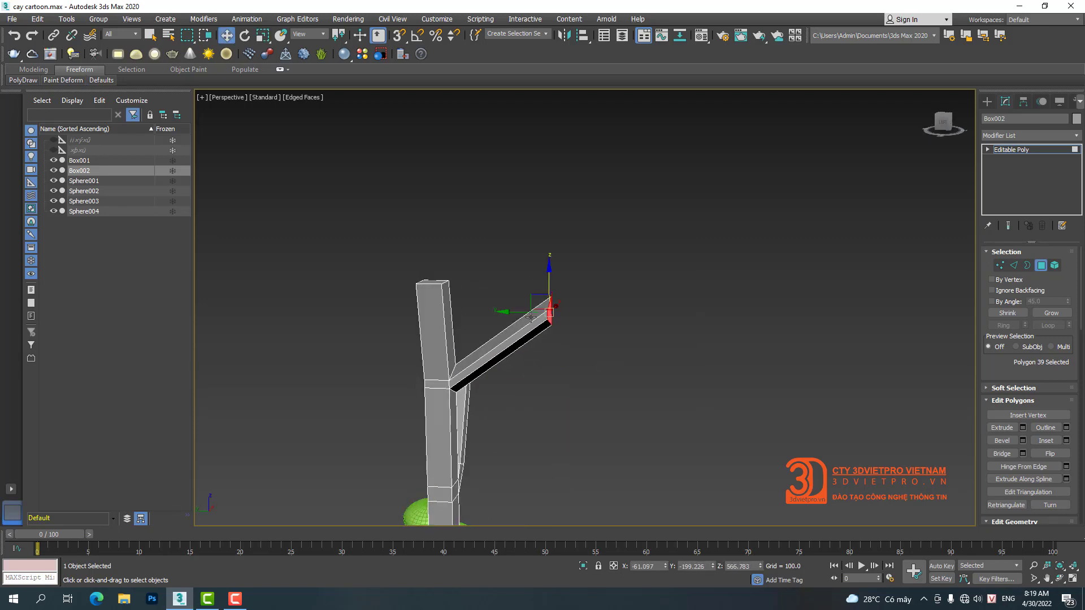
right_click(483, 301)
click(522, 316)
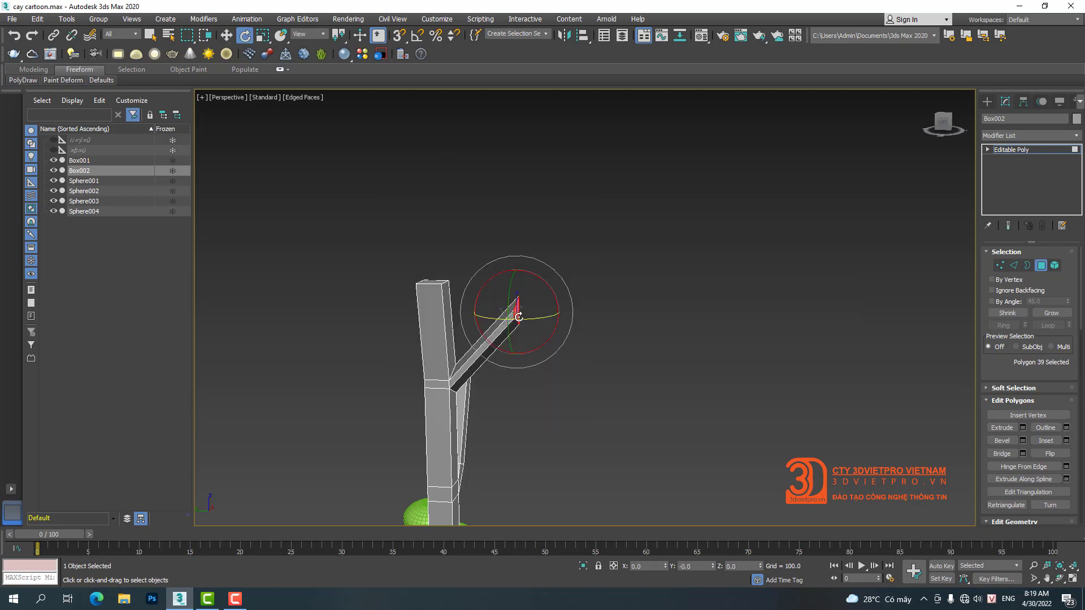
drag(546, 285, 498, 239)
right_click(529, 312)
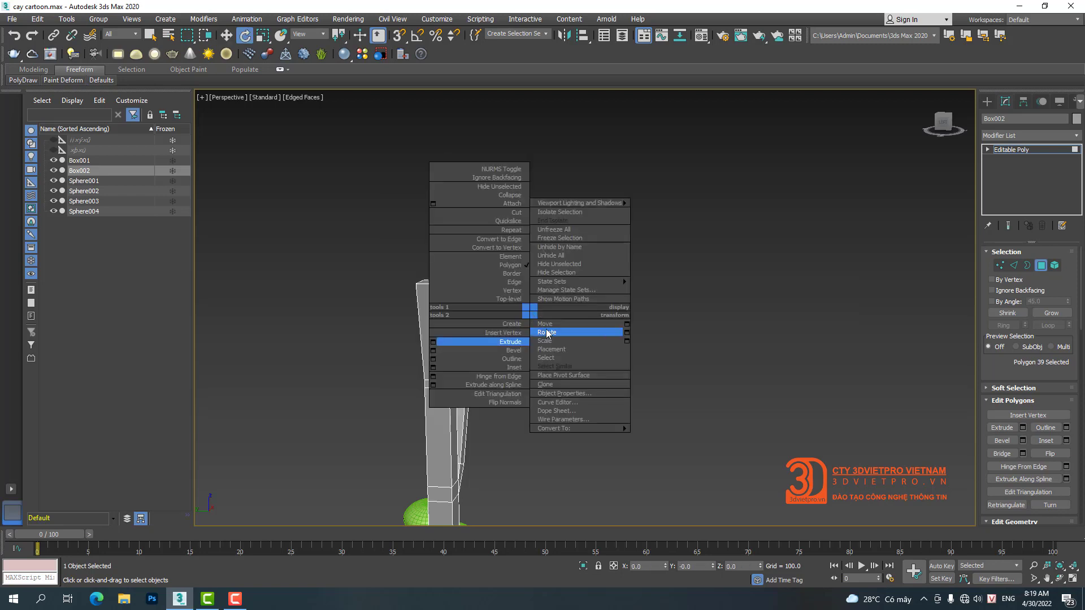
click(546, 323)
Step: Extrude the leaning trunk's top polygon upward into a short segment reaching about Z 641.83
scroll(541, 389, down, 4)
middle_drag(541, 389, 565, 217)
alt+middle_drag(565, 217, 482, 220)
alt+middle_drag(400, 209, 377, 217)
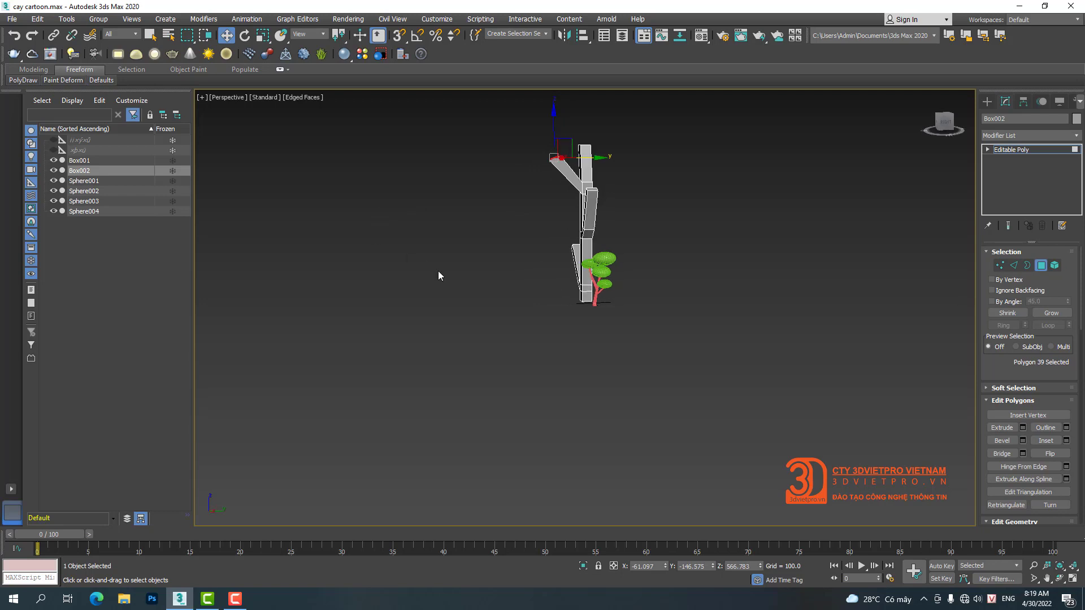
scroll(645, 216, up, 3)
alt+middle_drag(646, 216, 525, 272)
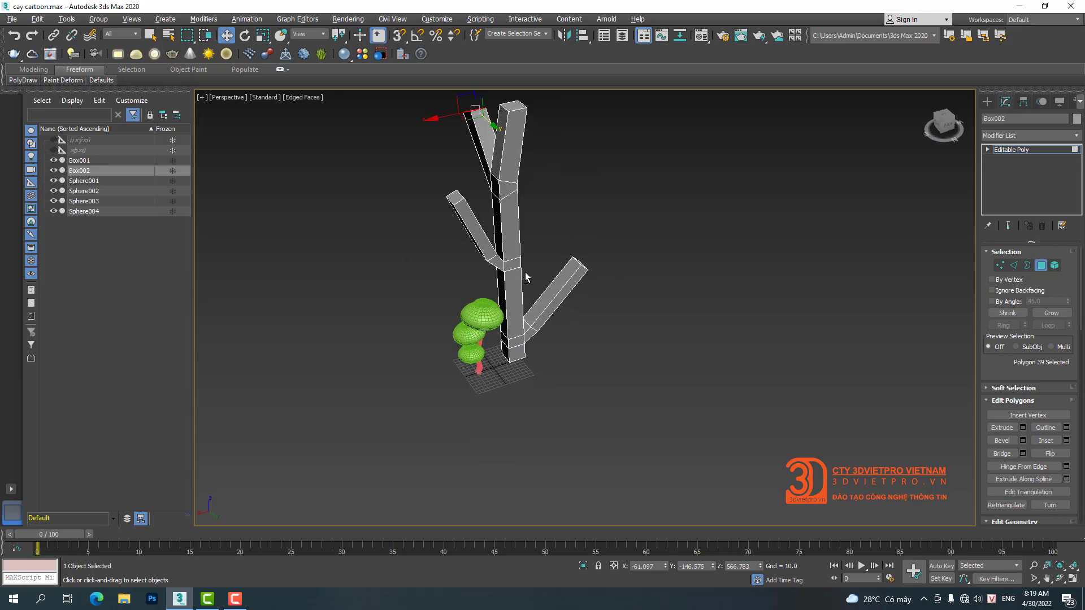
middle_drag(523, 136, 539, 215)
click(529, 195)
right_click(527, 196)
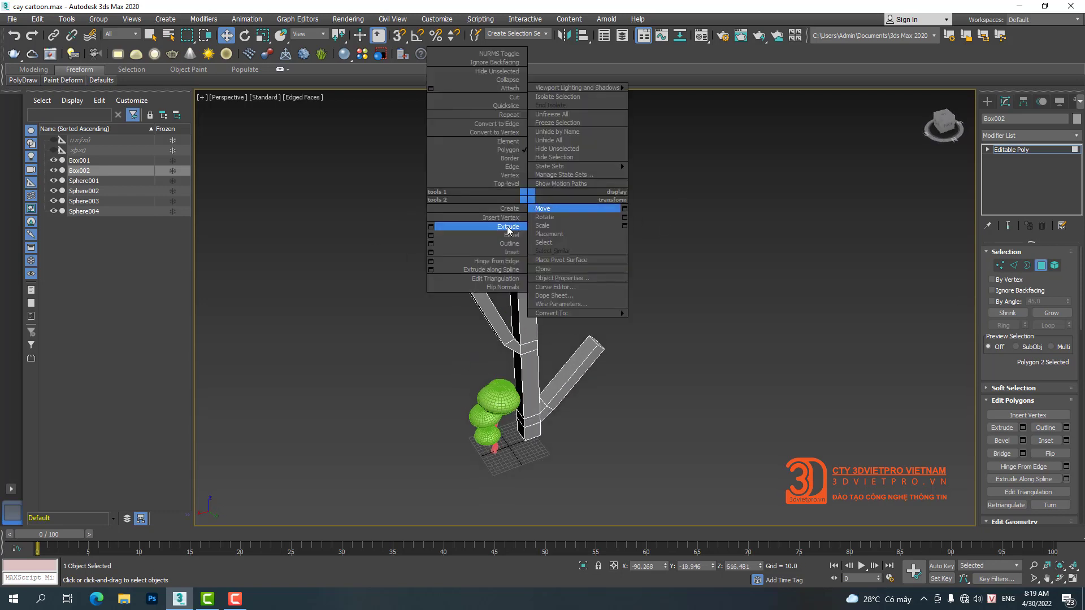
click(432, 227)
right_click(594, 330)
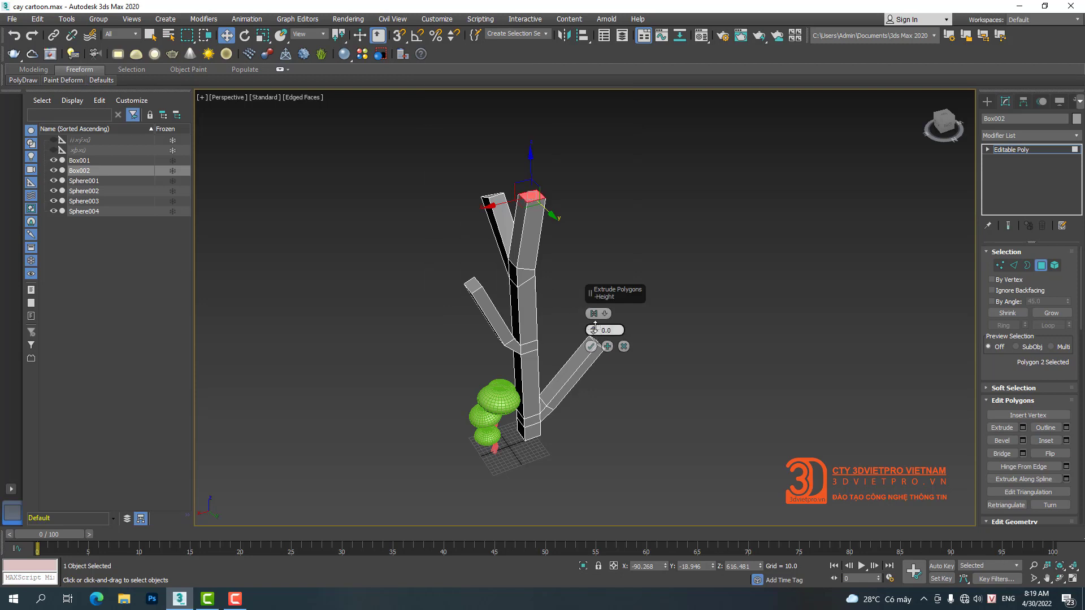
click(590, 346)
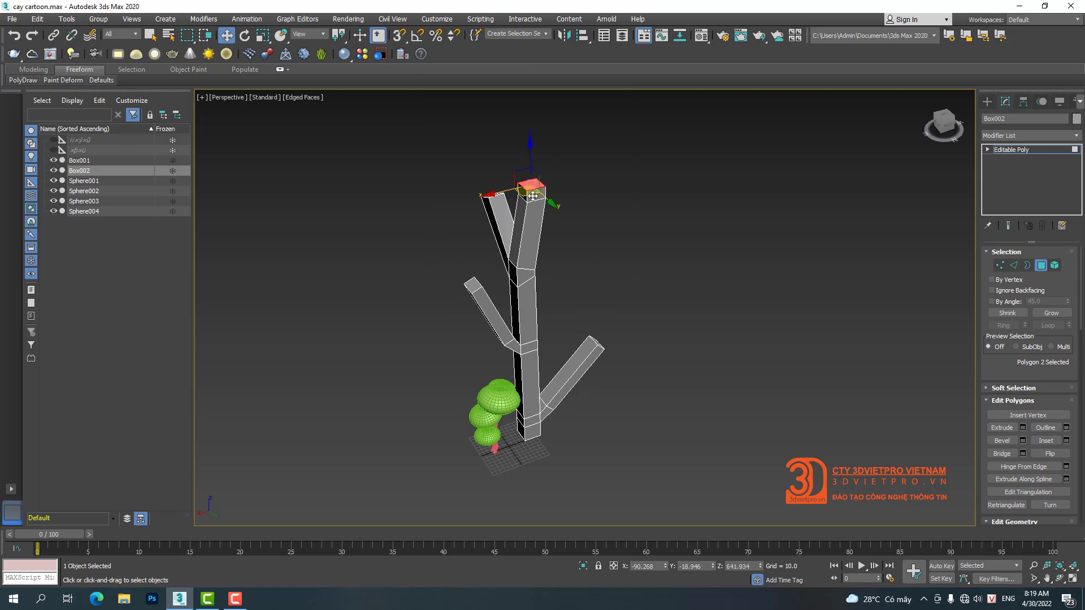
Step: Extrude the side polygon of the new top segment outward a short distance to about Y 26.86
click(535, 192)
scroll(535, 193, up, 5)
middle_drag(535, 192, 540, 280)
alt+middle_drag(539, 280, 622, 322)
right_click(622, 251)
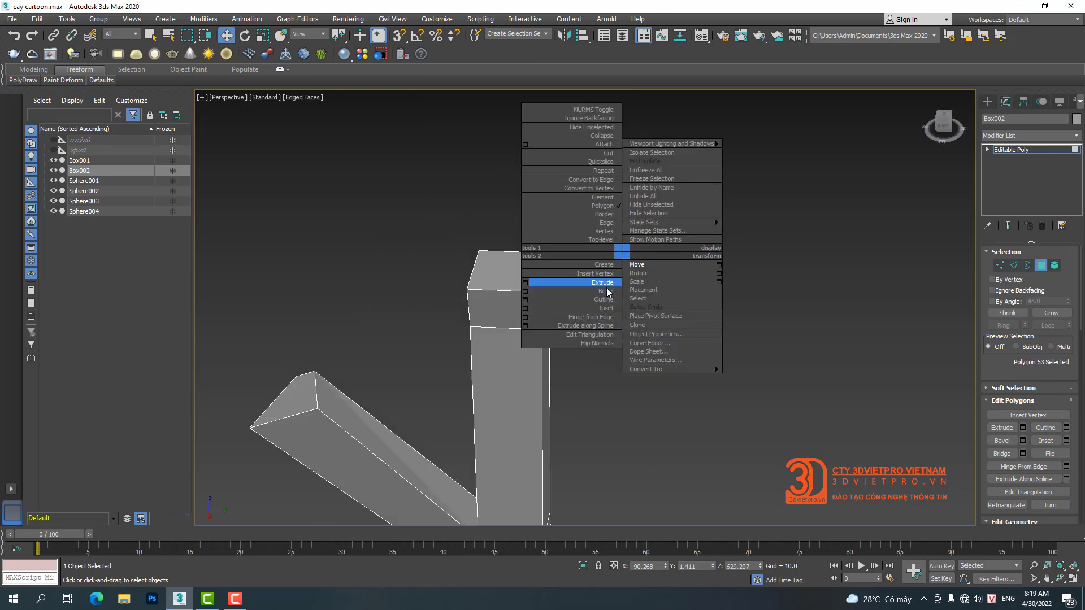
click(524, 282)
click(591, 346)
Step: Tilt the end polygon of this side extrusion upward and raise it to about Z 674.26
right_click(600, 257)
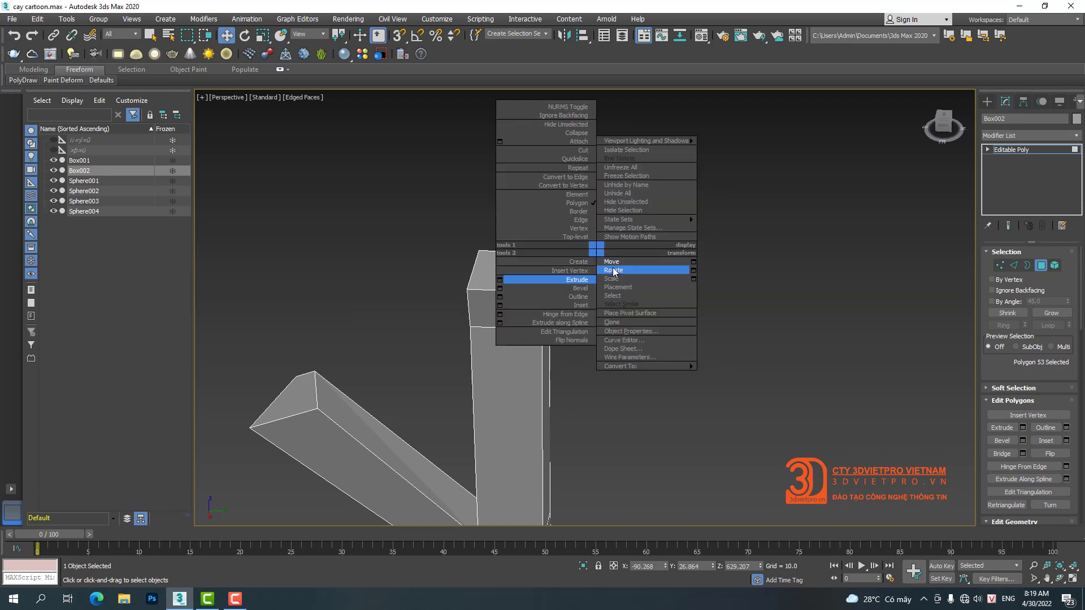
click(612, 270)
drag(610, 259, 588, 194)
right_click(561, 240)
click(576, 255)
Step: Extrude the tilted end polygon by 52.107 to lengthen the topmost branch
right_click(570, 211)
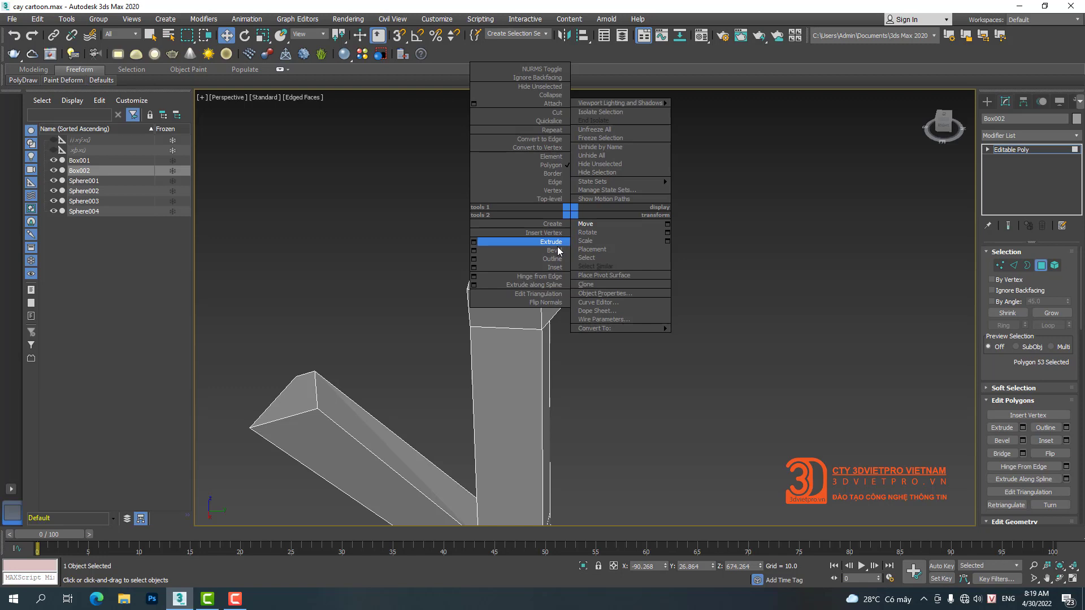
click(474, 242)
drag(595, 328, 585, 311)
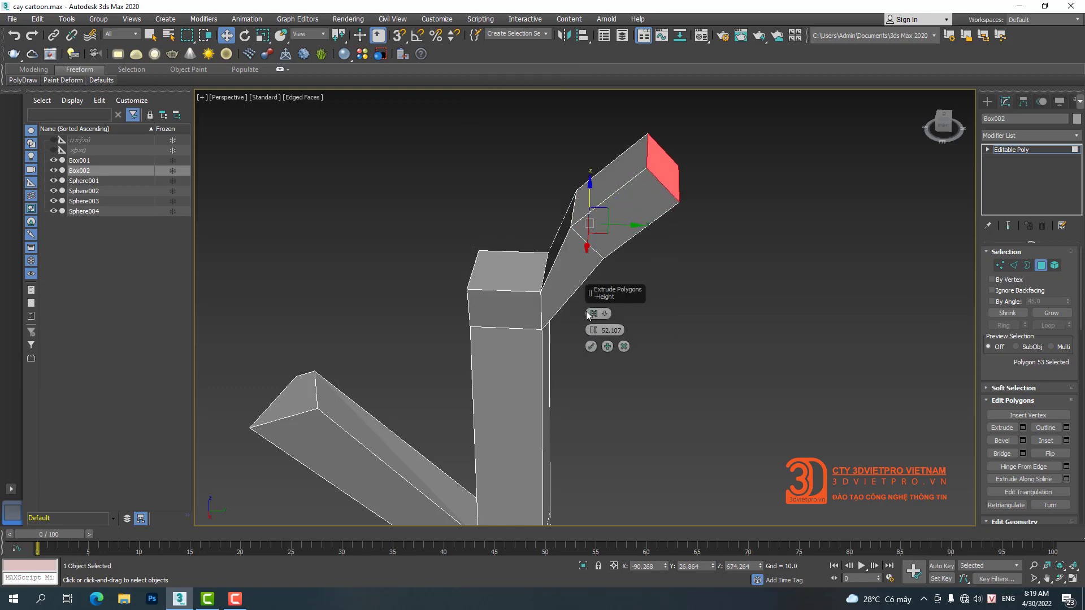
click(590, 346)
alt+middle_drag(591, 347, 614, 348)
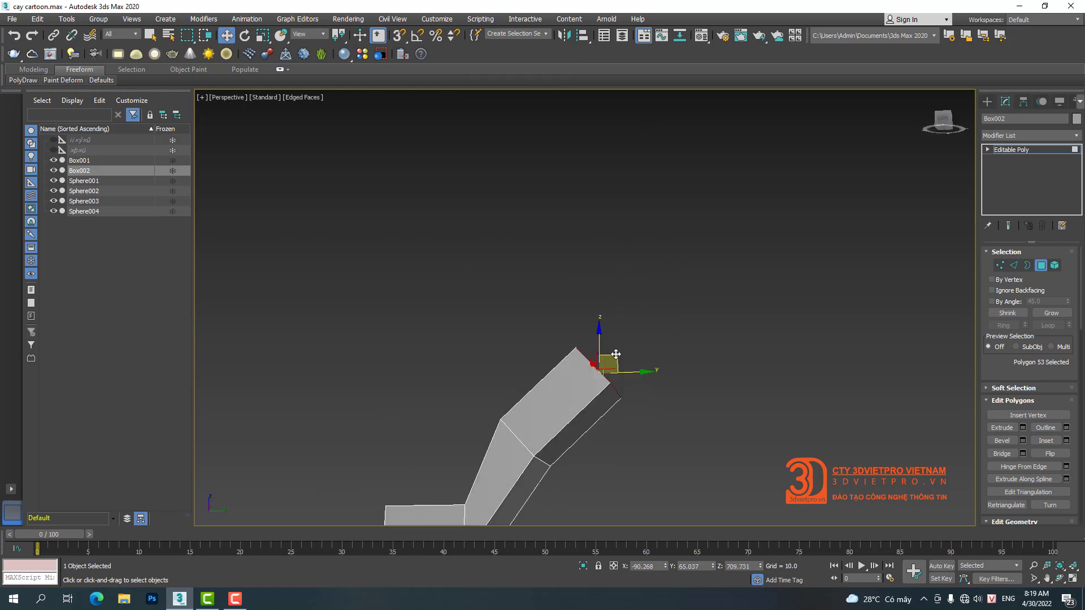
Step: Move the topmost branch's end polygon up and inward, and rotate it about 26 degrees around X to steepen the branch
drag(616, 355, 590, 241)
right_click(587, 285)
click(603, 310)
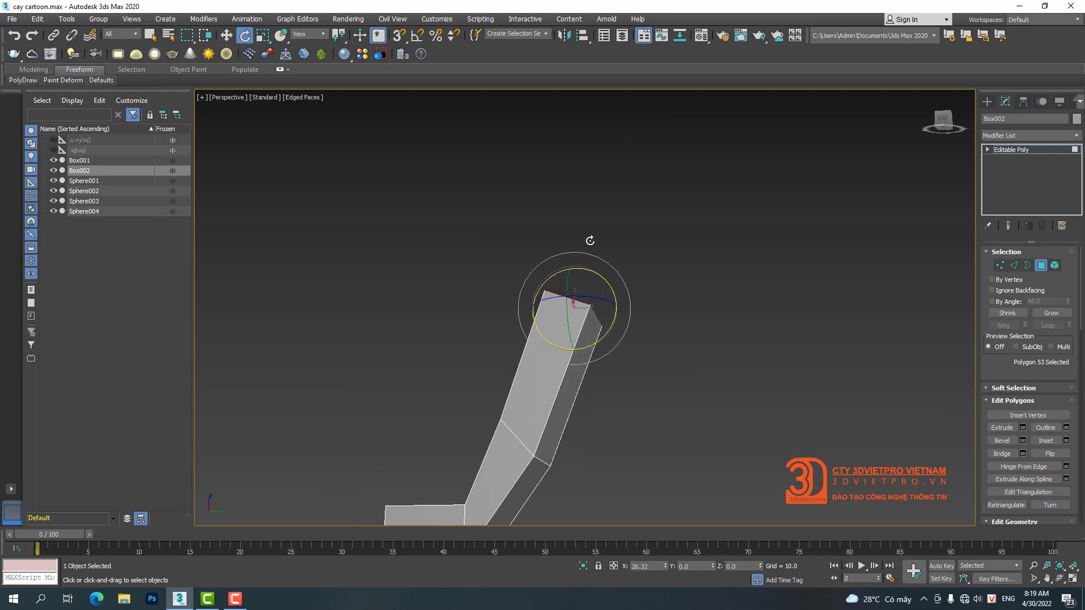
scroll(565, 192, down, 5)
alt+middle_drag(565, 174, 635, 198)
right_click(619, 174)
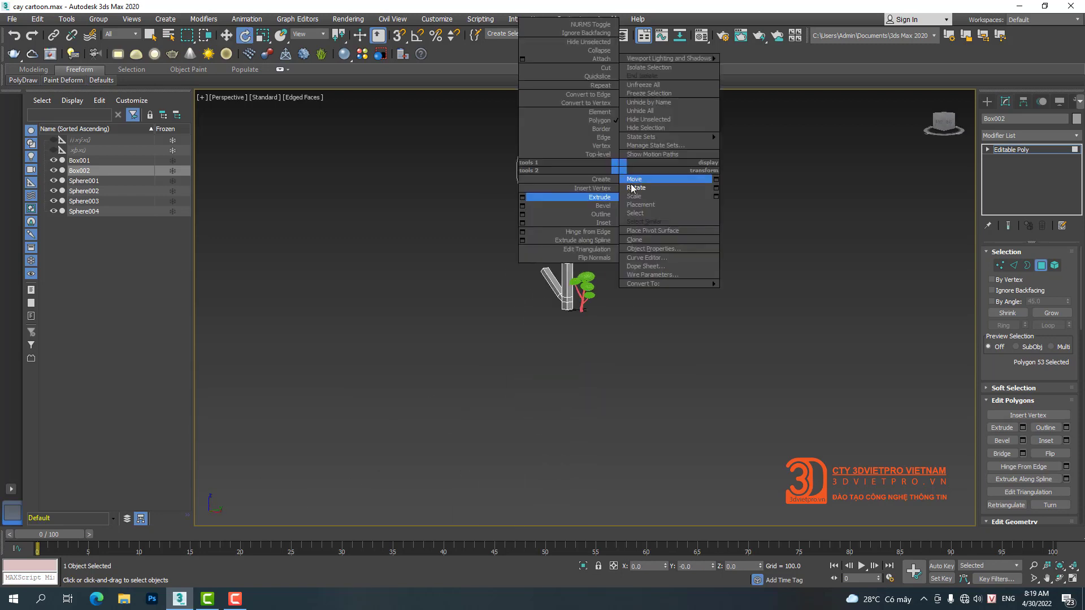
Step: Raise the topmost branch's end polygon by about 205 along Z to stretch the branch upward
click(633, 178)
scroll(587, 201, up, 5)
drag(530, 206, 530, 39)
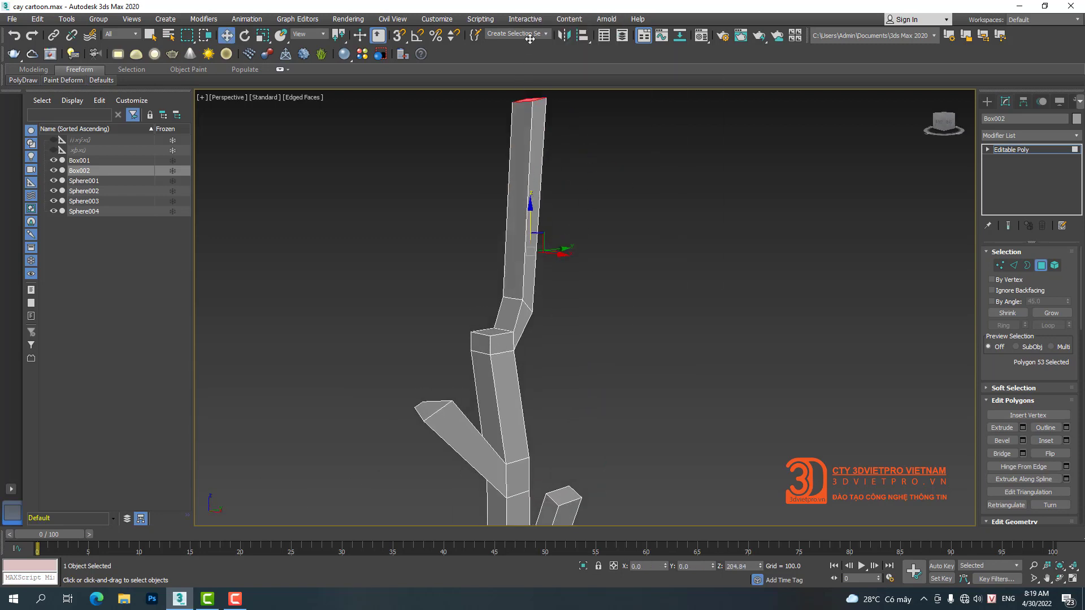
Step: Lengthen the upper side branch by extruding its end polygon 52.107 and raising it to about Z 813.2
scroll(508, 249, down, 5)
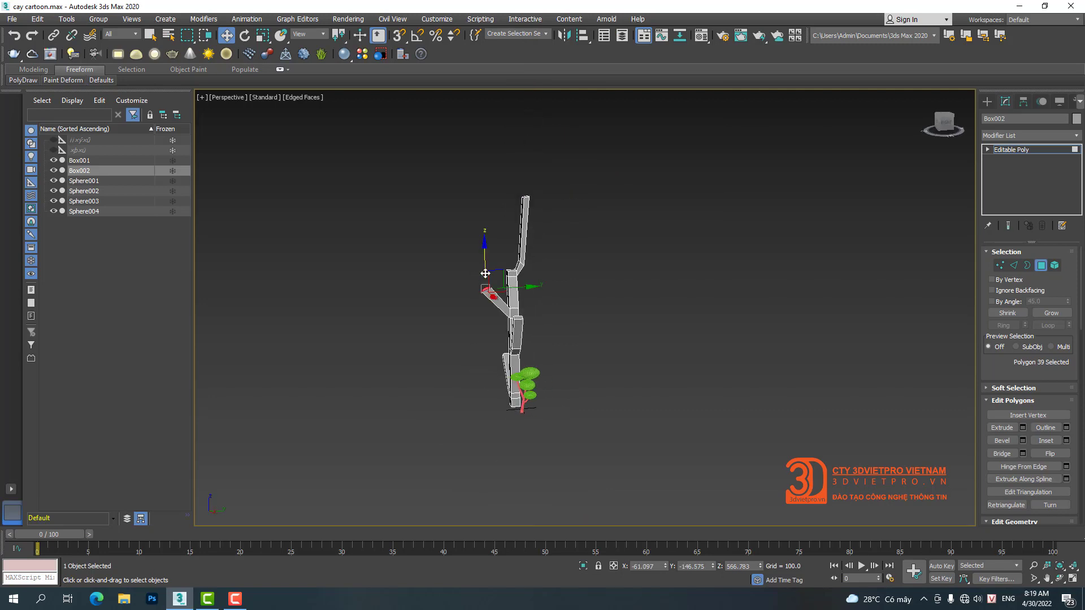
mouse_move(477, 239)
mouse_down()
mouse_move(470, 225)
mouse_move(480, 259)
mouse_up()
right_click(476, 256)
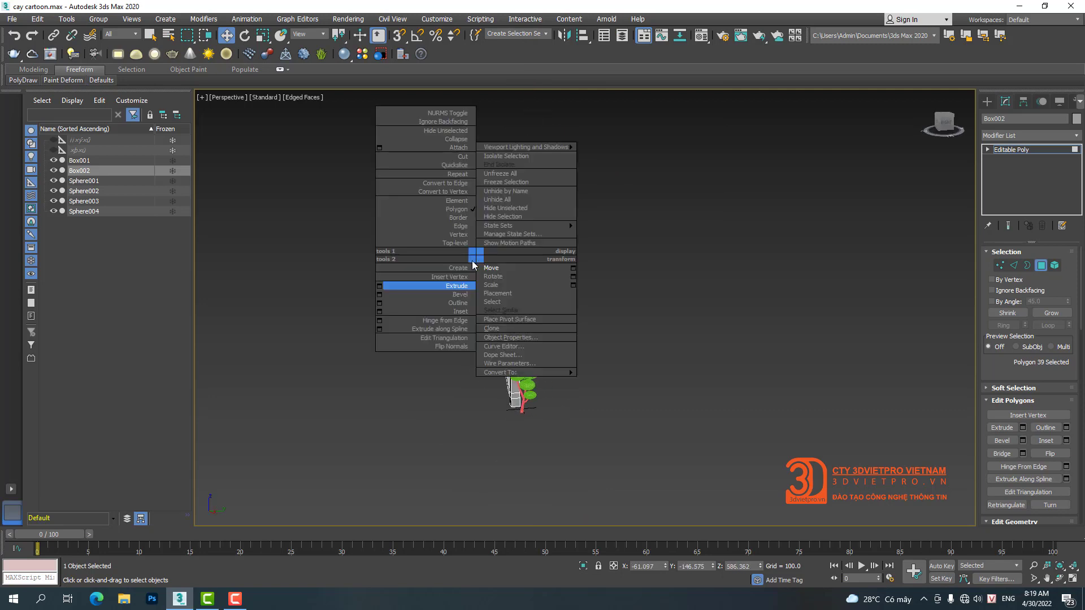
click(379, 285)
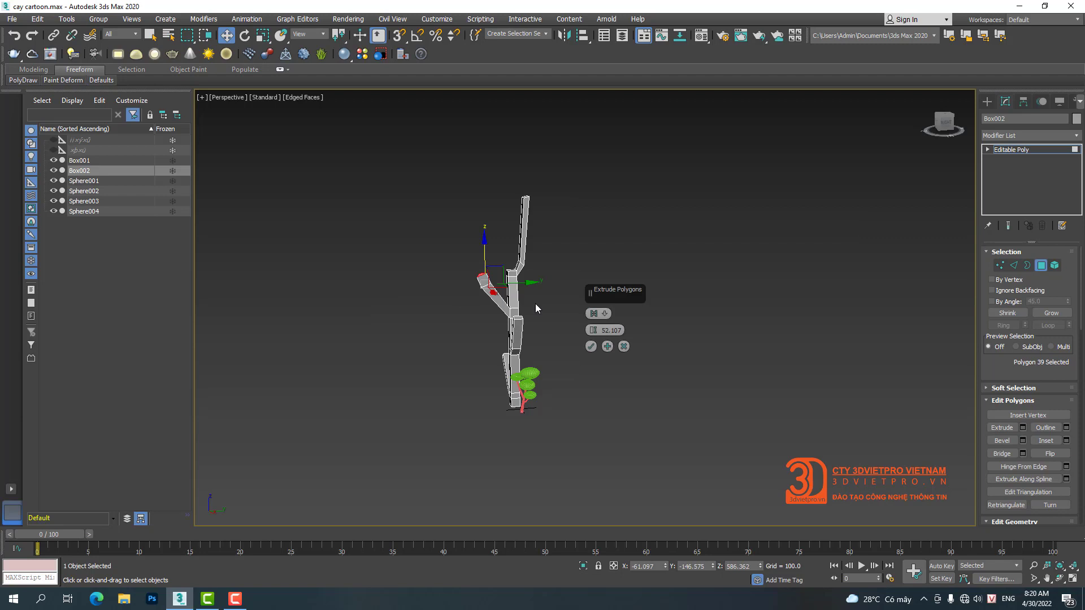
click(592, 345)
drag(484, 249, 488, 211)
Step: Extrude the end polygon of the middle side branch and raise the new end to about Z 608.4
alt+middle_drag(530, 354, 656, 378)
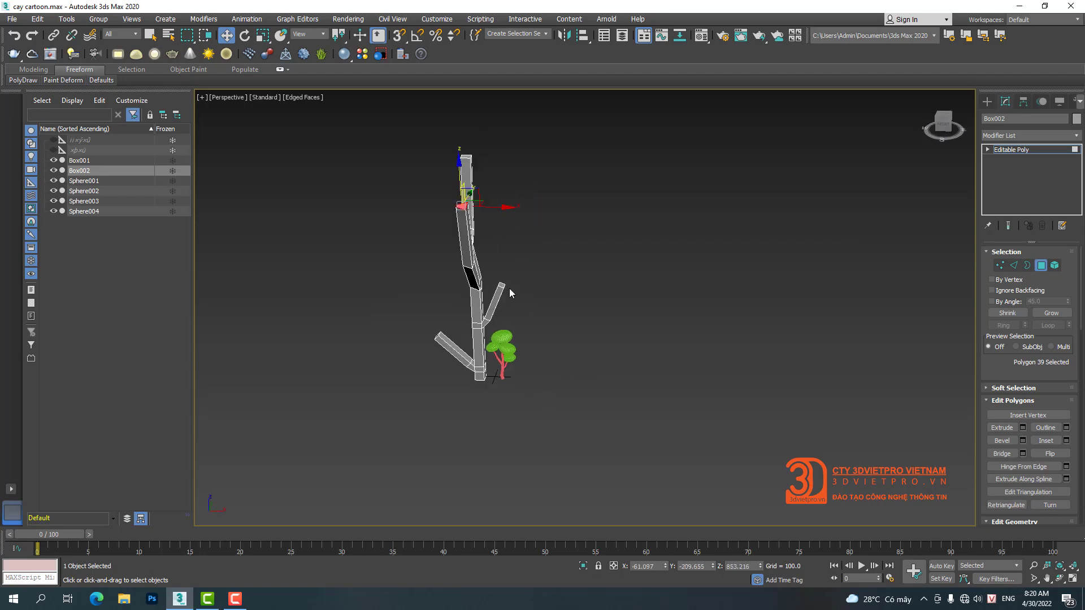
scroll(502, 285, up, 5)
right_click(506, 280)
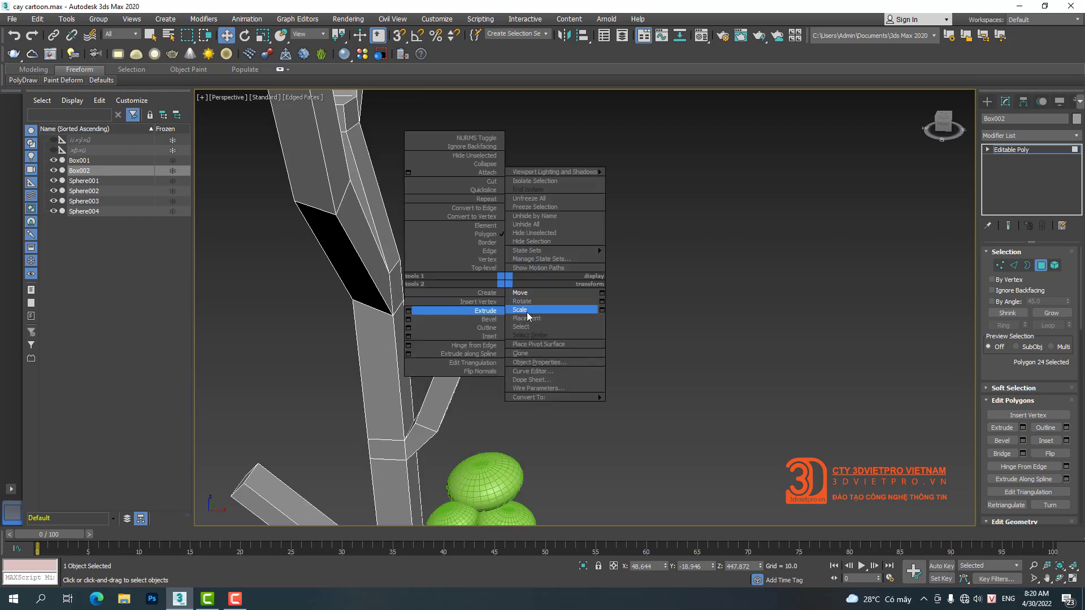
click(408, 311)
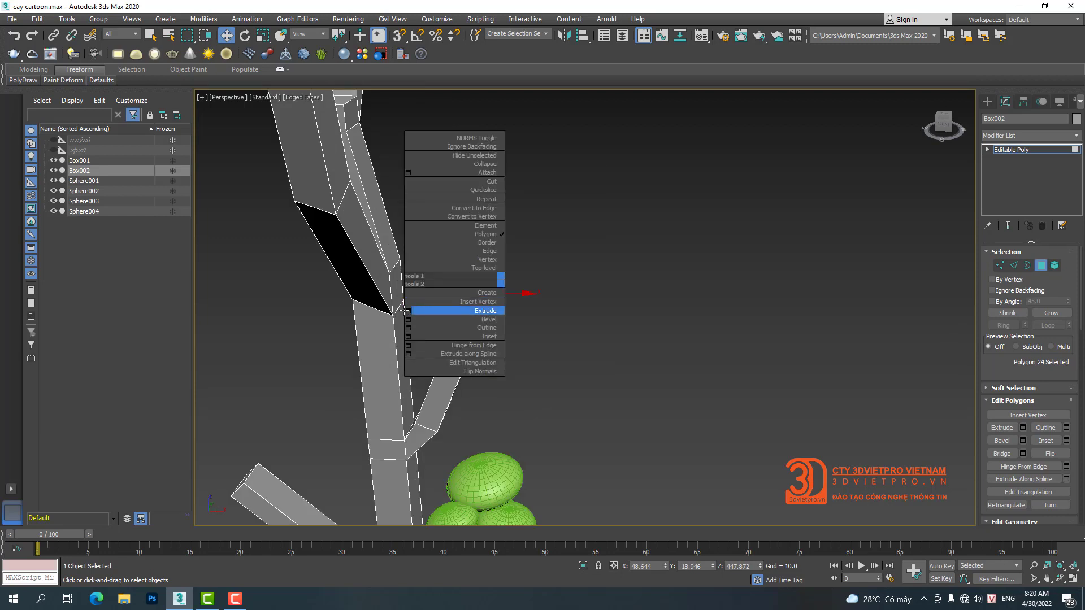
right_click(476, 299)
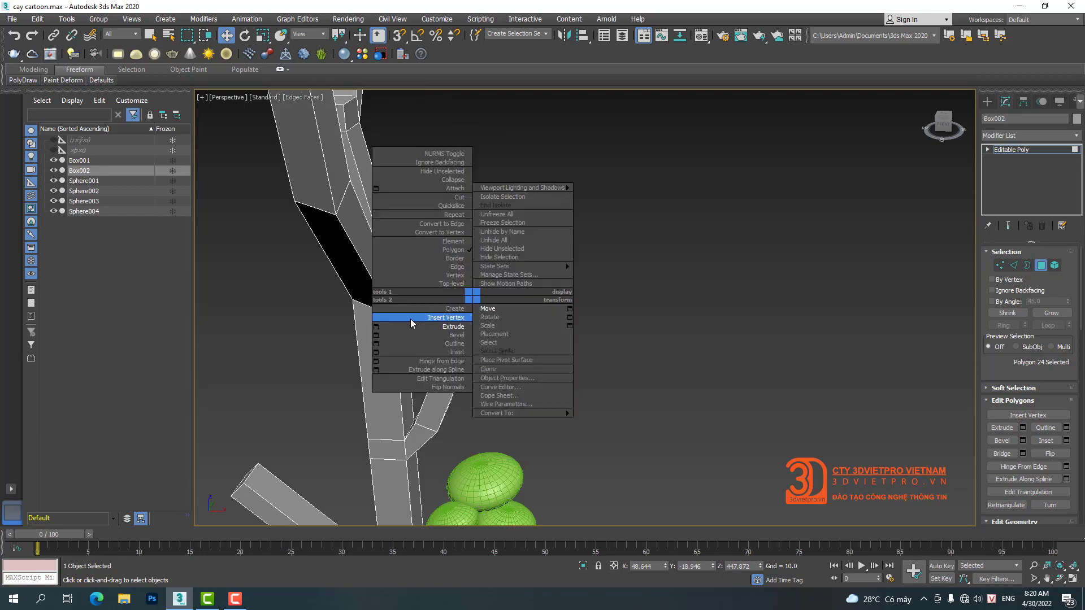
click(376, 327)
click(591, 346)
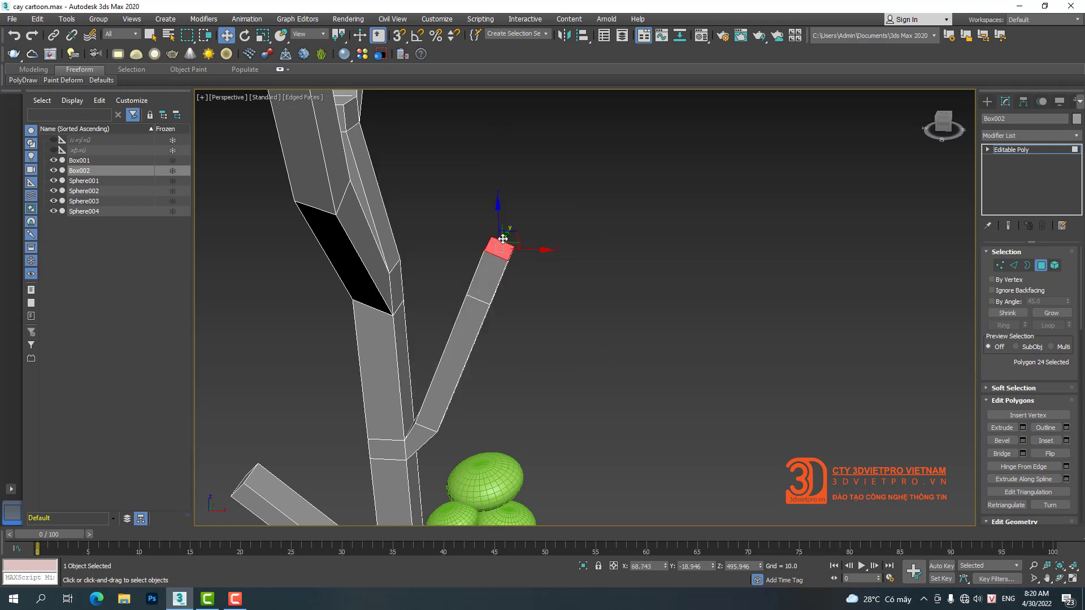
drag(500, 231, 481, 115)
Step: Raise the end polygon of the lowest branch to about Z 338
scroll(453, 324, down, 5)
alt+middle_drag(453, 324, 589, 287)
scroll(511, 369, up, 3)
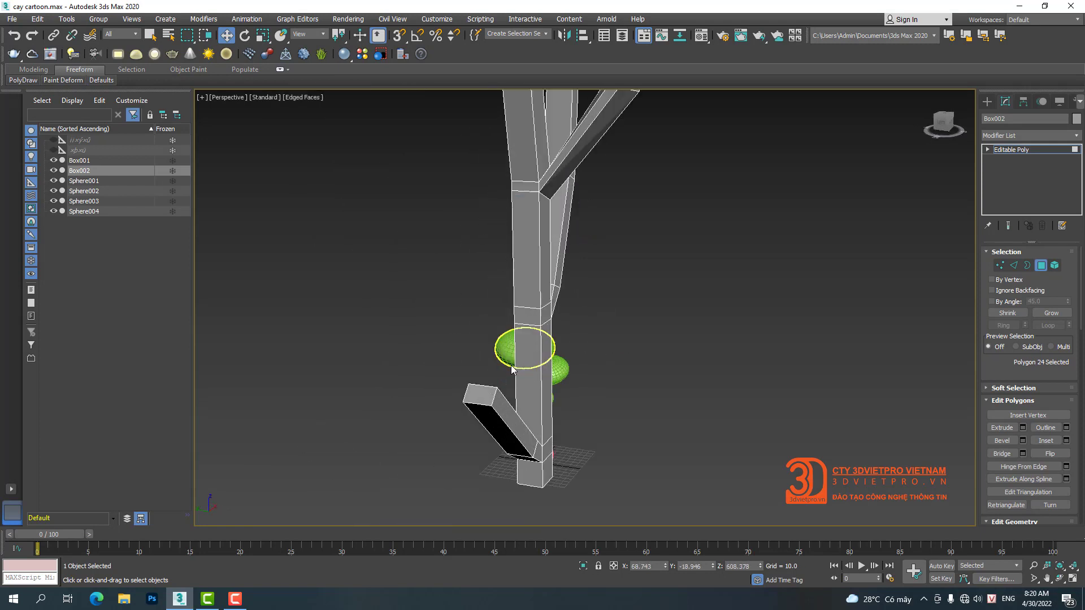
alt+middle_drag(482, 394, 416, 391)
drag(493, 379, 483, 275)
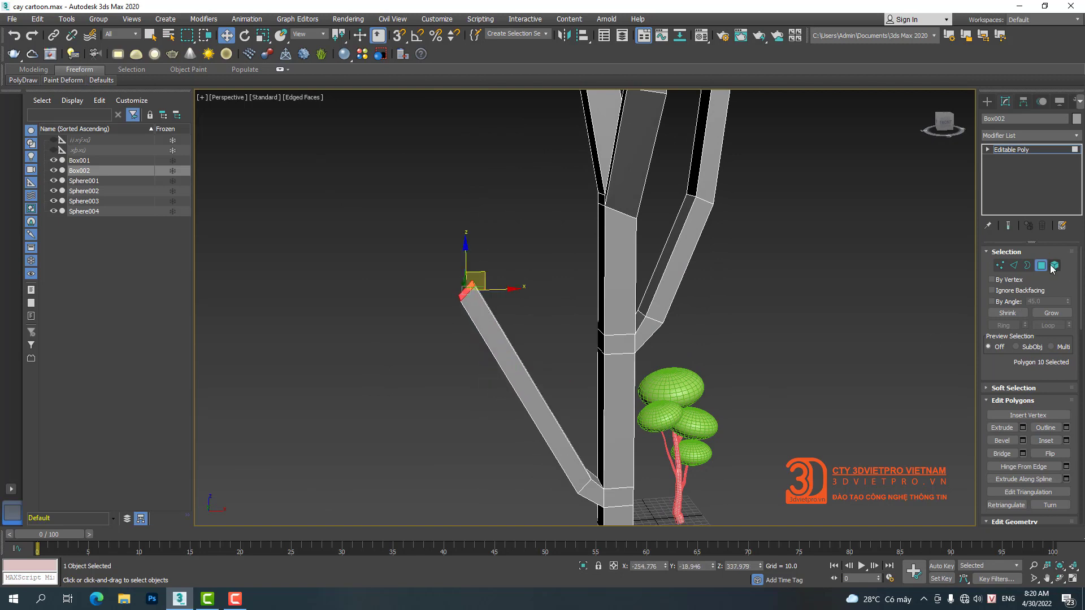
Step: Delete the polygon closing the underside of the trunk
alt+middle_drag(816, 385, 774, 305)
click(609, 368)
key(Delete)
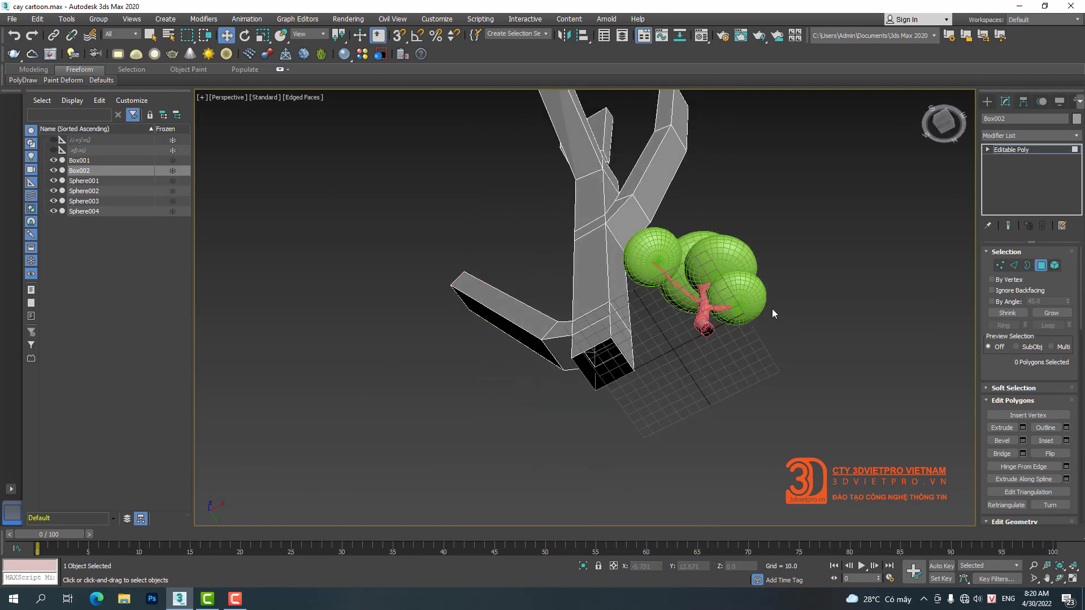
Step: Leave polygon editing and apply a TurboSmooth modifier to the whole branching tree
click(1041, 267)
alt+middle_drag(609, 287, 689, 436)
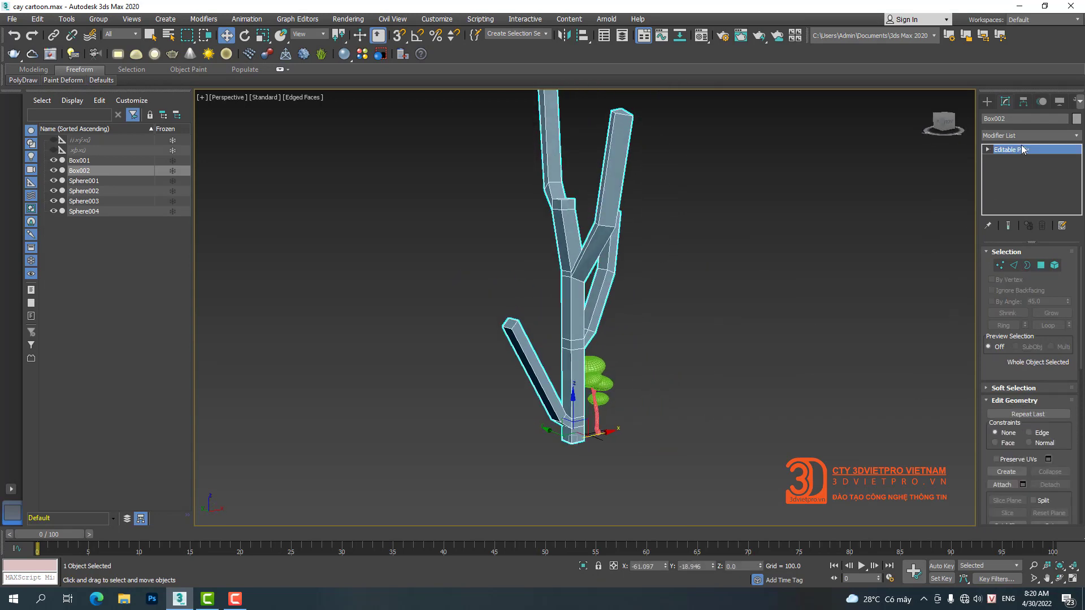
click(1026, 134)
click(1026, 135)
click(1026, 135)
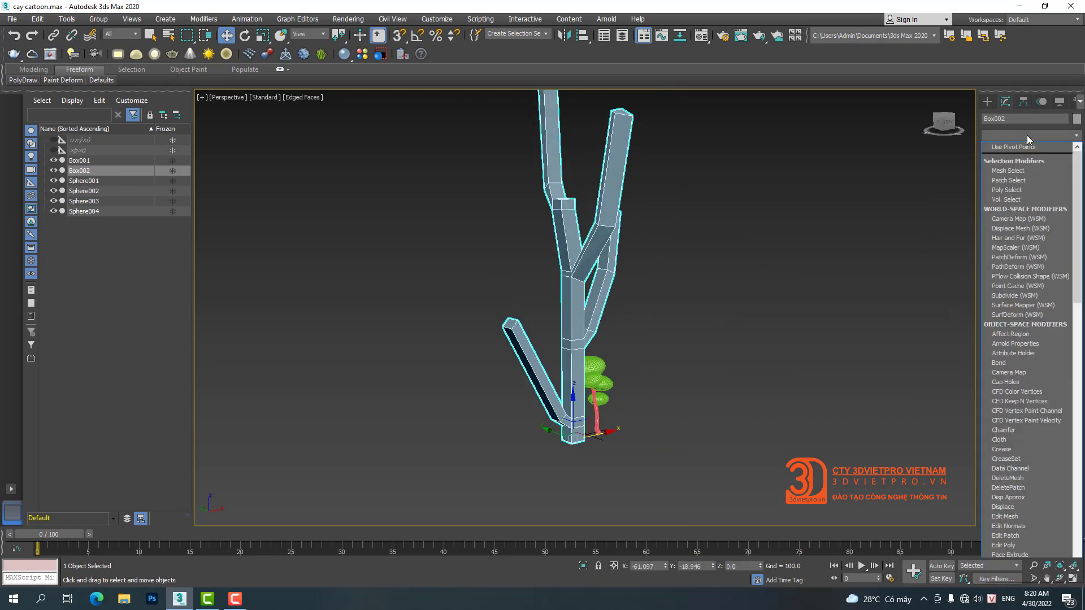
text(tu)
key(Return)
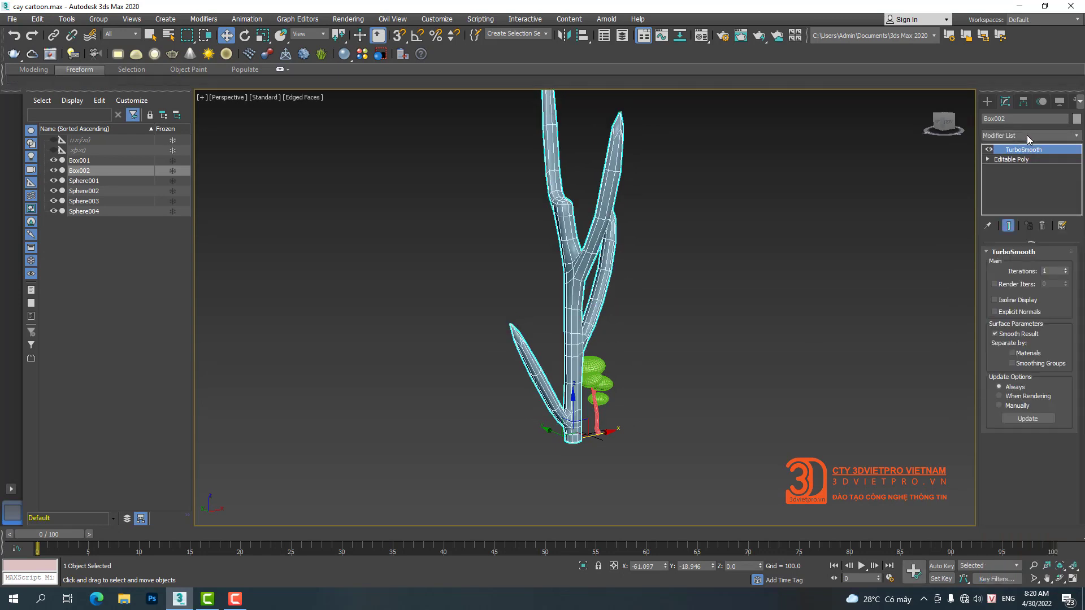
Step: Turn off the edged-faces display in the perspective view and keep the smoothed tree selected
click(703, 300)
click(588, 289)
key(F4)
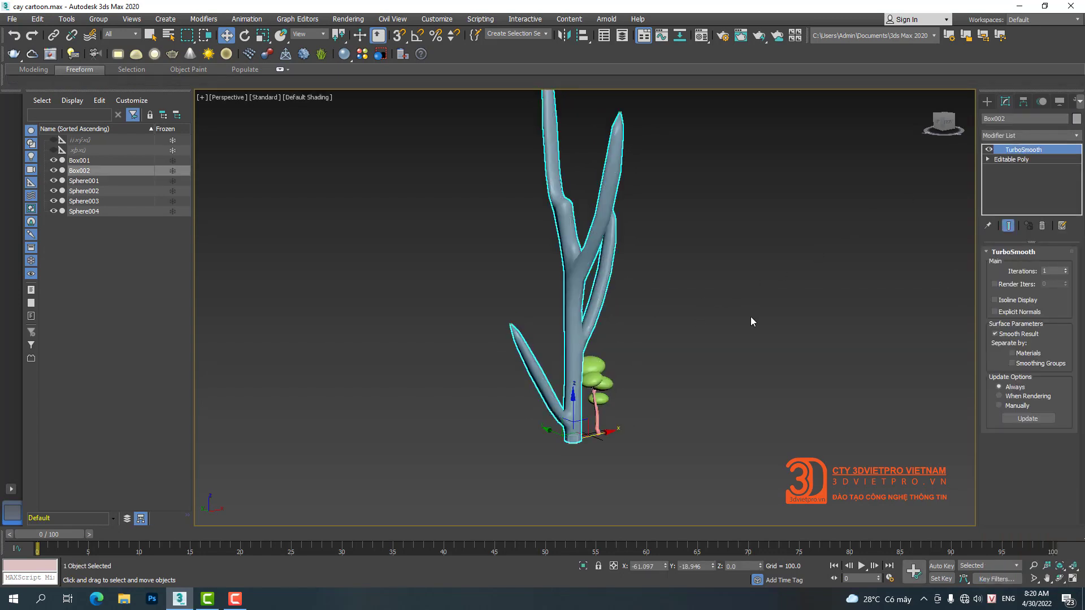
click(751, 317)
click(589, 274)
Step: Scale the smoothed tree down uniformly to roughly the first tree's size and shorten it along Z
alt+middle_drag(702, 332, 592, 384)
right_click(593, 386)
click(615, 411)
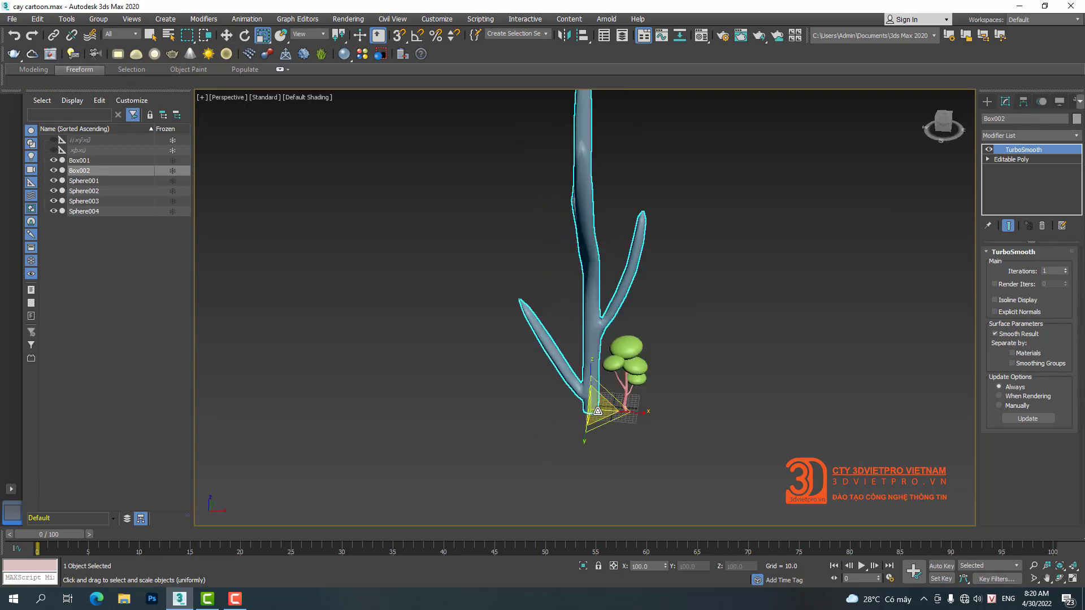
drag(598, 410, 615, 509)
drag(590, 373, 593, 432)
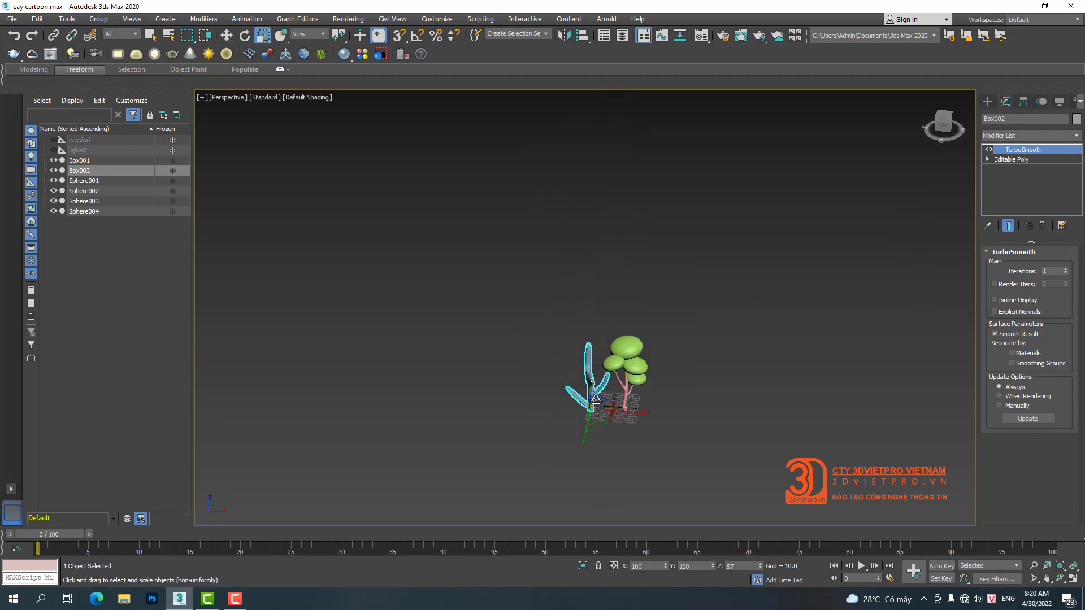
scroll(595, 400, up, 5)
alt+middle_drag(595, 400, 534, 373)
drag(599, 438, 602, 463)
Step: Move the scaled tree along X to about -84.5 so it stands clear beside the first tree
right_click(607, 458)
click(621, 467)
scroll(621, 468, up, 3)
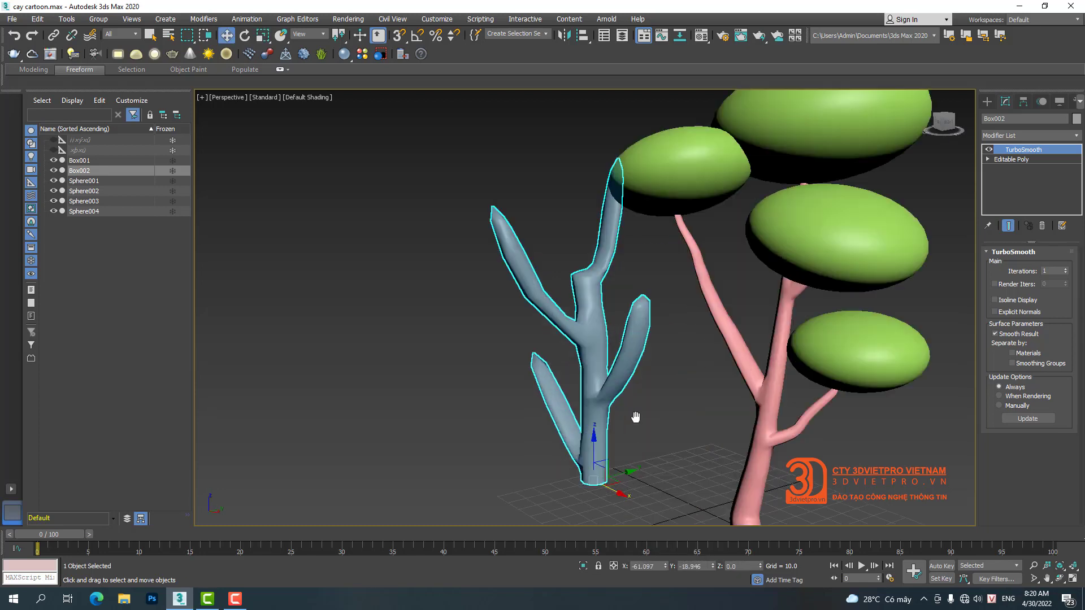
drag(613, 469, 557, 462)
scroll(688, 341, down, 3)
middle_drag(688, 341, 644, 366)
drag(556, 464, 565, 468)
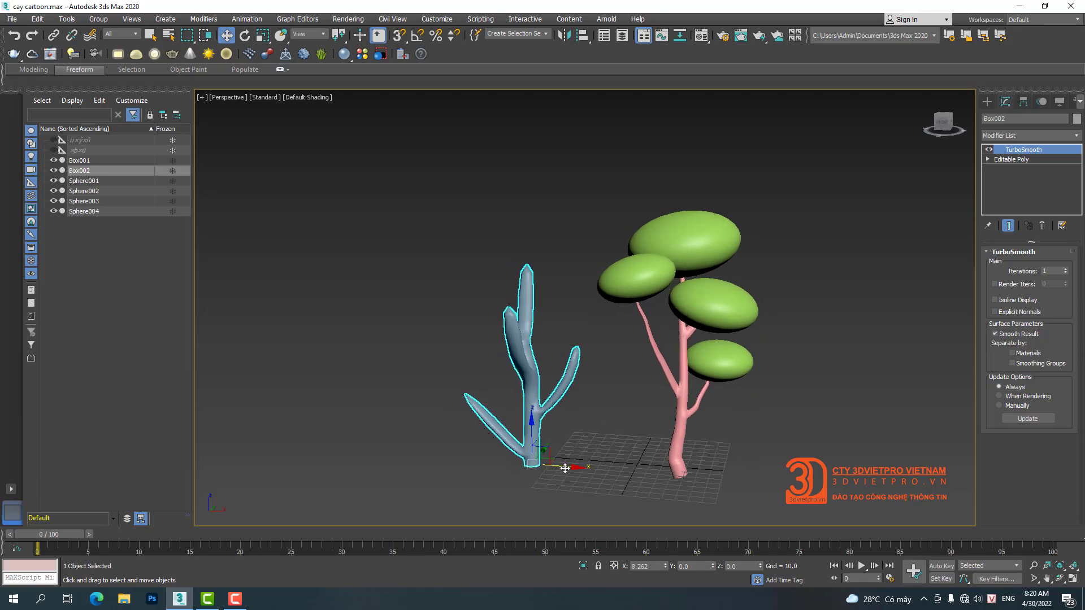
click(989, 102)
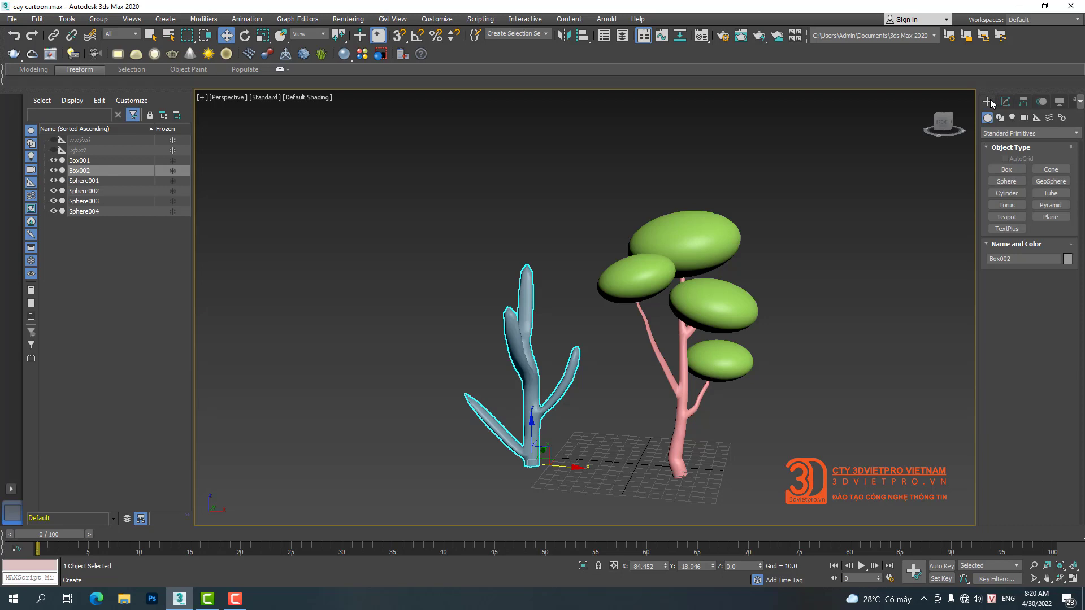
click(1050, 194)
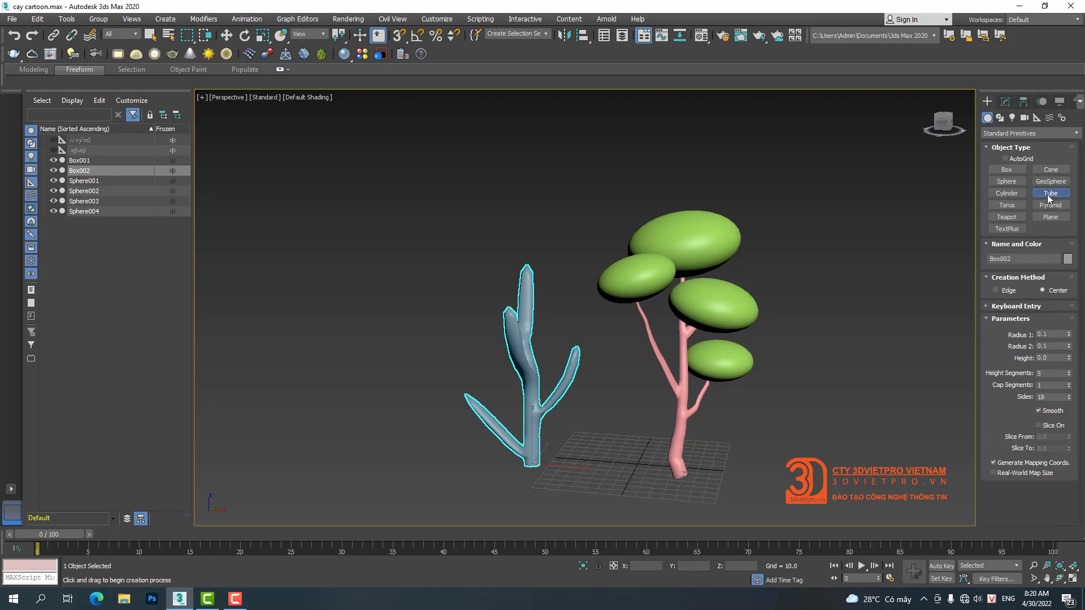
click(1013, 205)
middle_drag(810, 399, 714, 322)
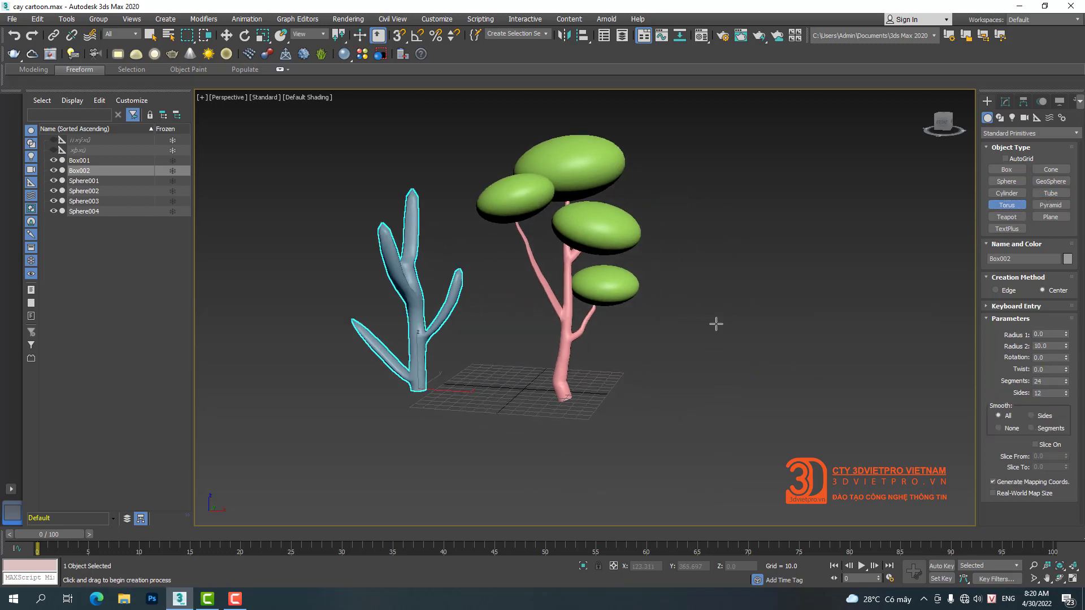
drag(710, 391, 757, 391)
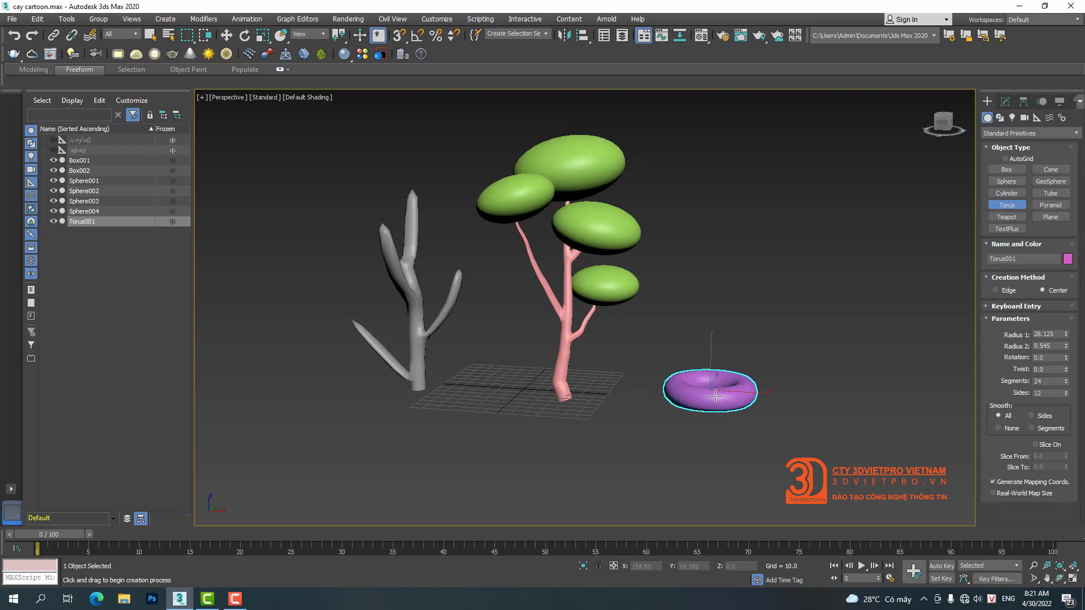
right_click(721, 391)
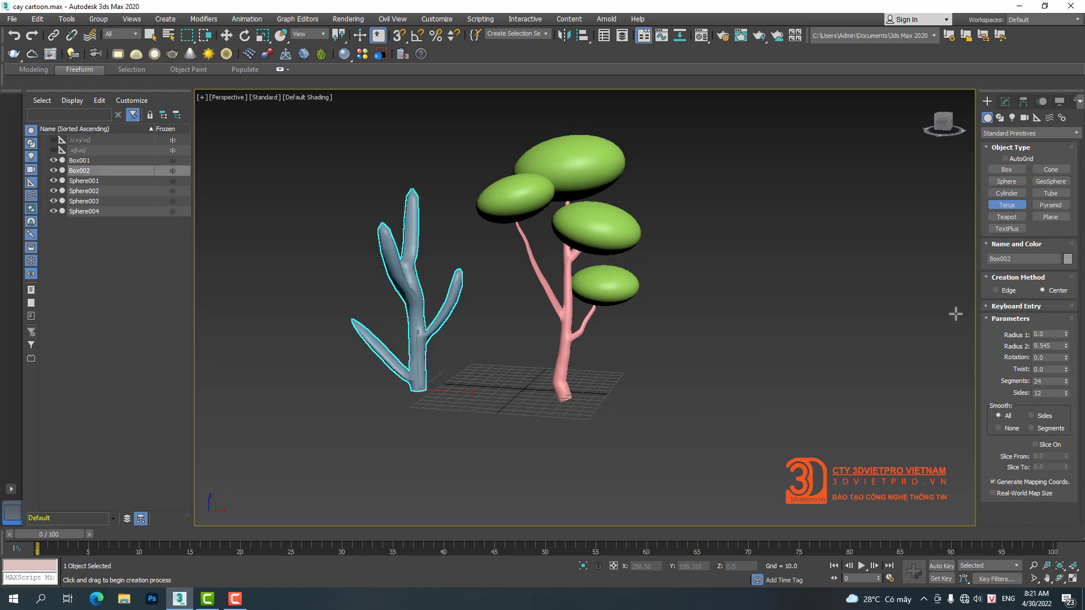
click(1051, 193)
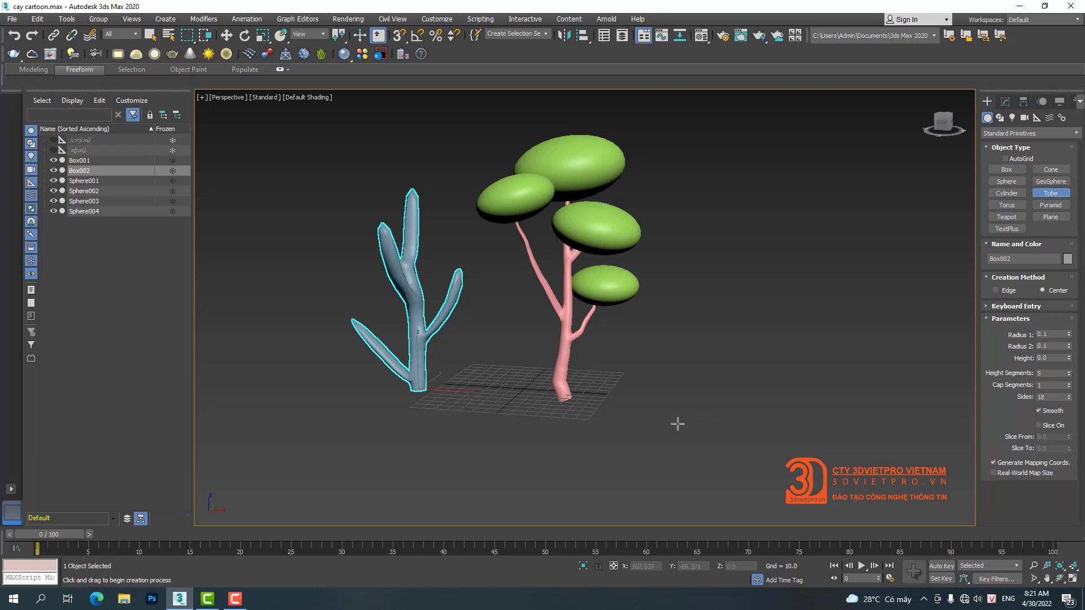
drag(669, 424, 675, 435)
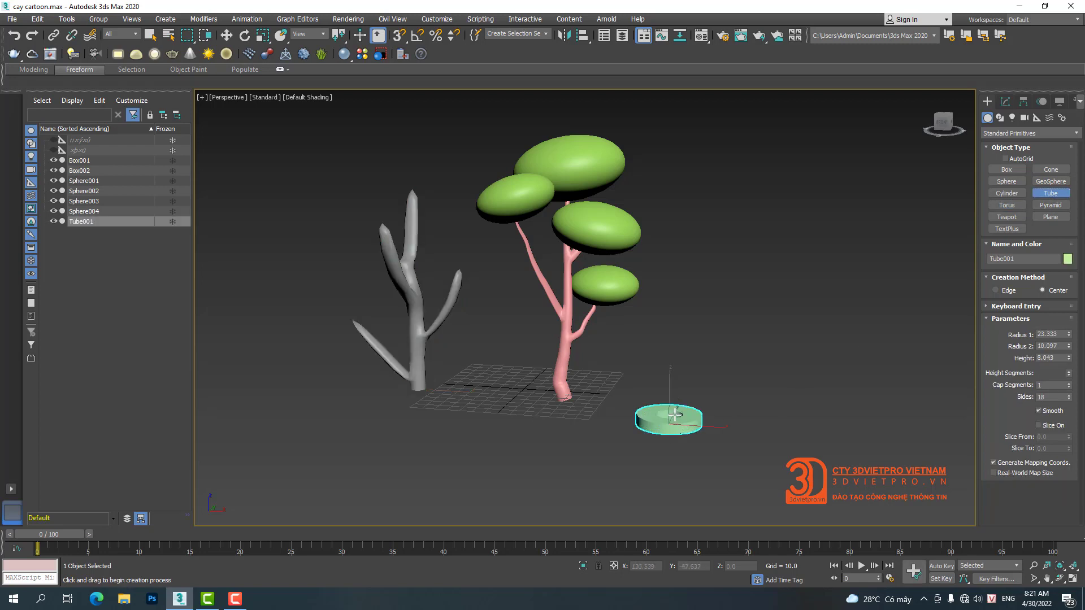
right_click(675, 414)
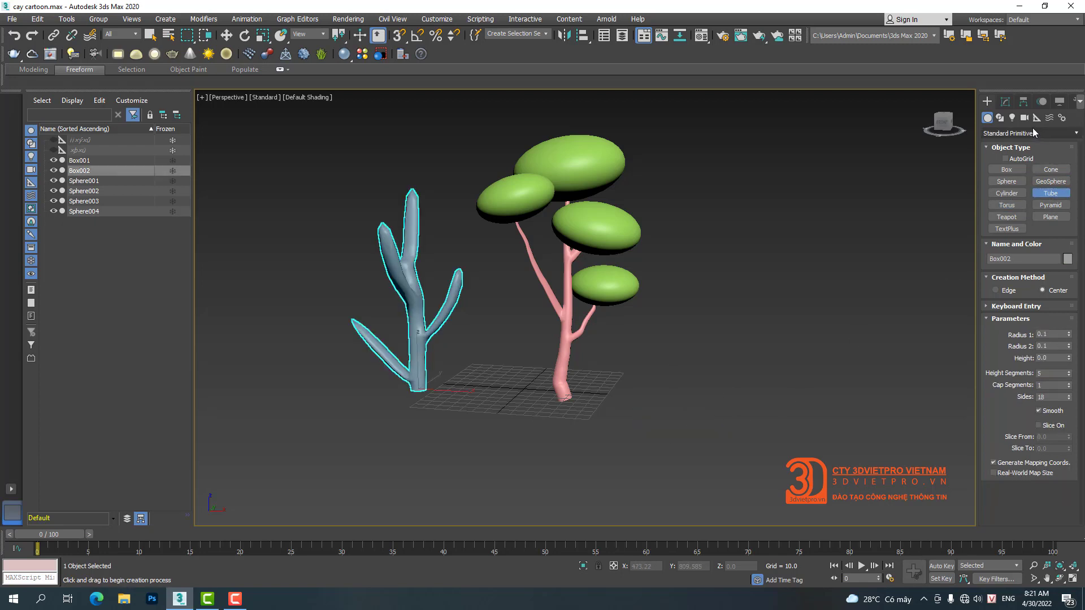
Step: Create a Tetra-family Hedra from the extended primitives on the ground beside the green-leaved tree
click(996, 136)
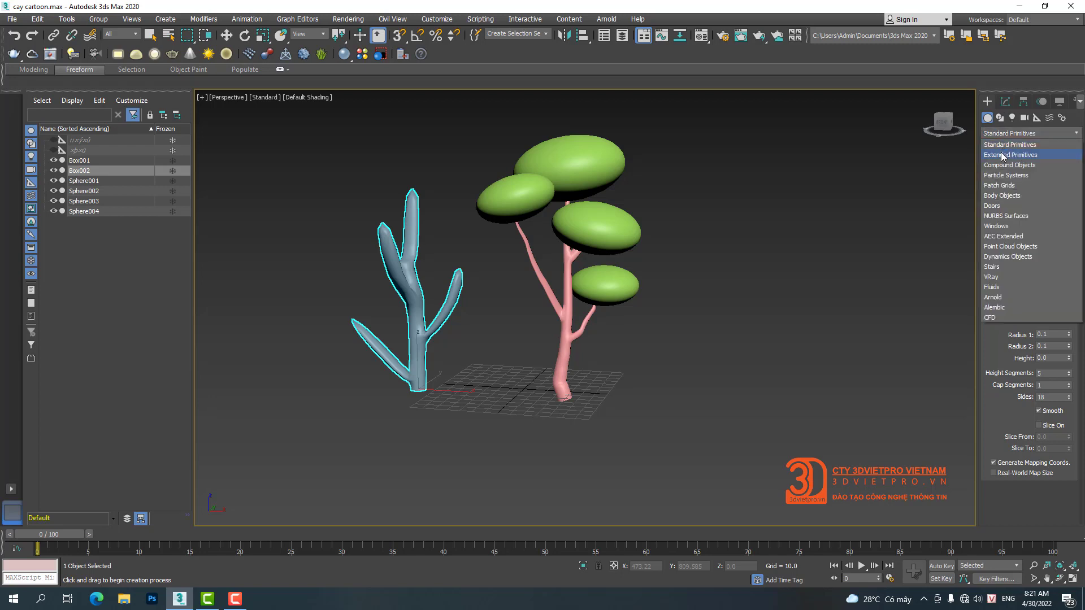
click(1004, 152)
click(1007, 169)
drag(665, 412, 709, 408)
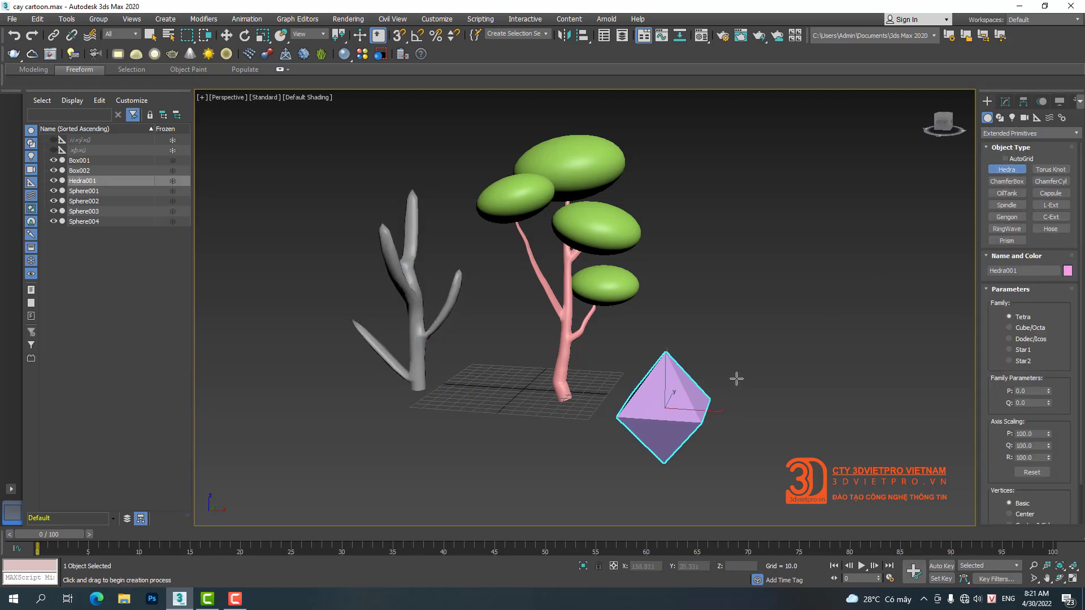
right_click(709, 408)
click(1007, 181)
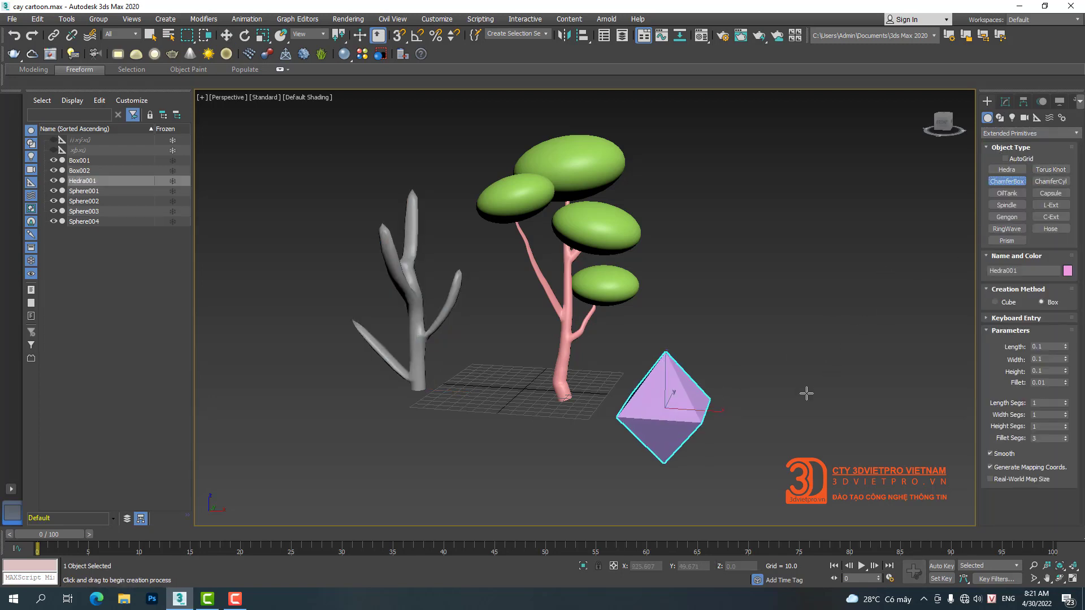
drag(806, 394, 818, 408)
right_click(829, 376)
Step: Create a Torus Knot in front of the trees with a base radius of about 15.6 and cross-section radius about 8.3
click(1048, 173)
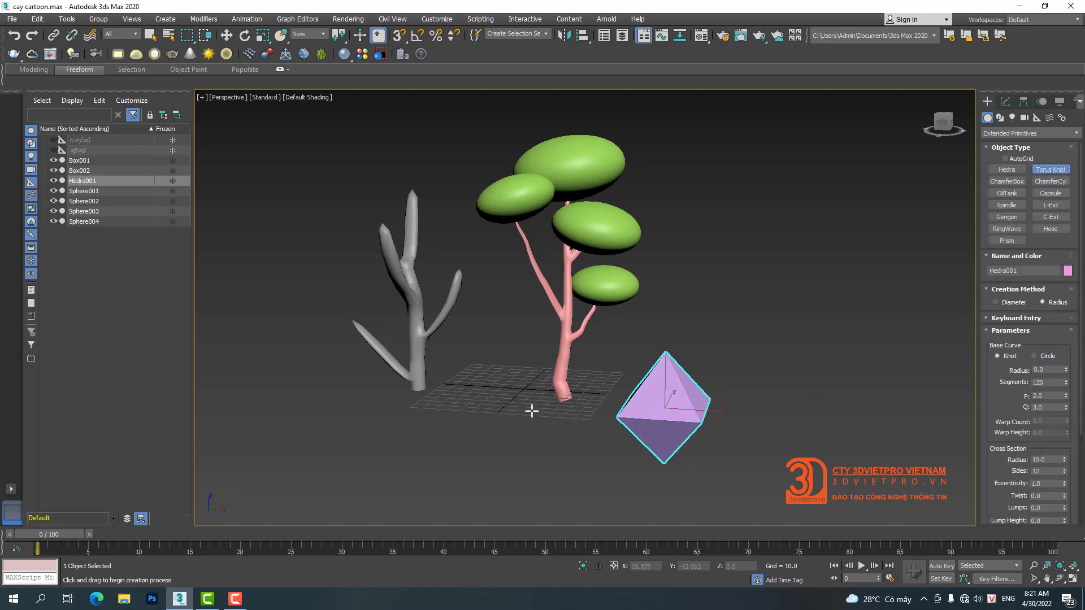
mouse_move(528, 420)
mouse_down()
mouse_move(529, 439)
mouse_move(509, 426)
mouse_up()
right_click(527, 430)
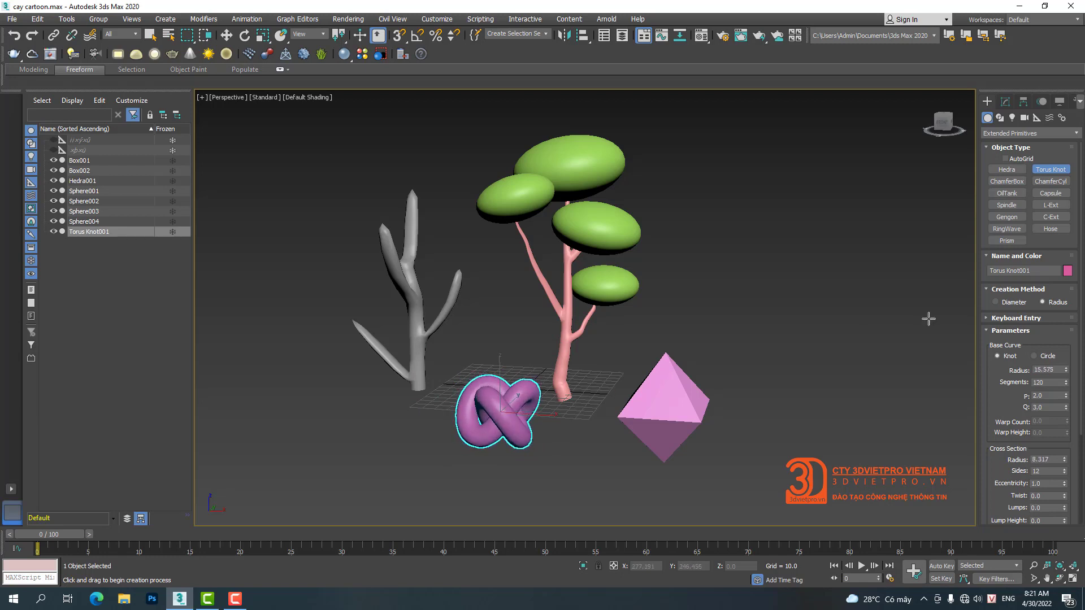
Step: Create a ChamferCyl between the knot and the hedra, about 29 in radius, 23.7 high, with a fillet of about 6.2
click(1068, 181)
drag(576, 438, 613, 449)
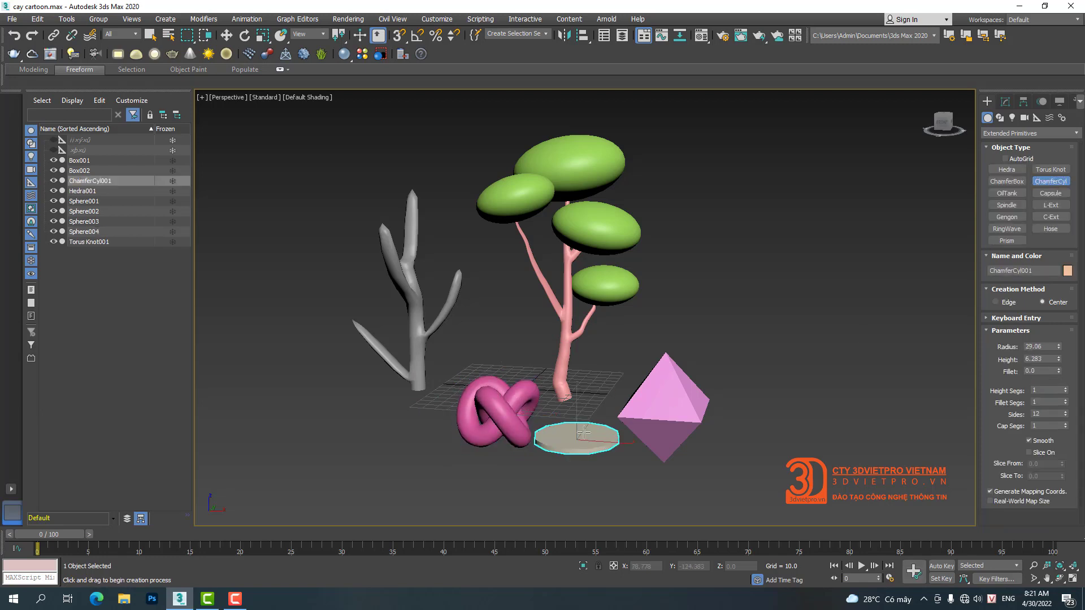
click(591, 432)
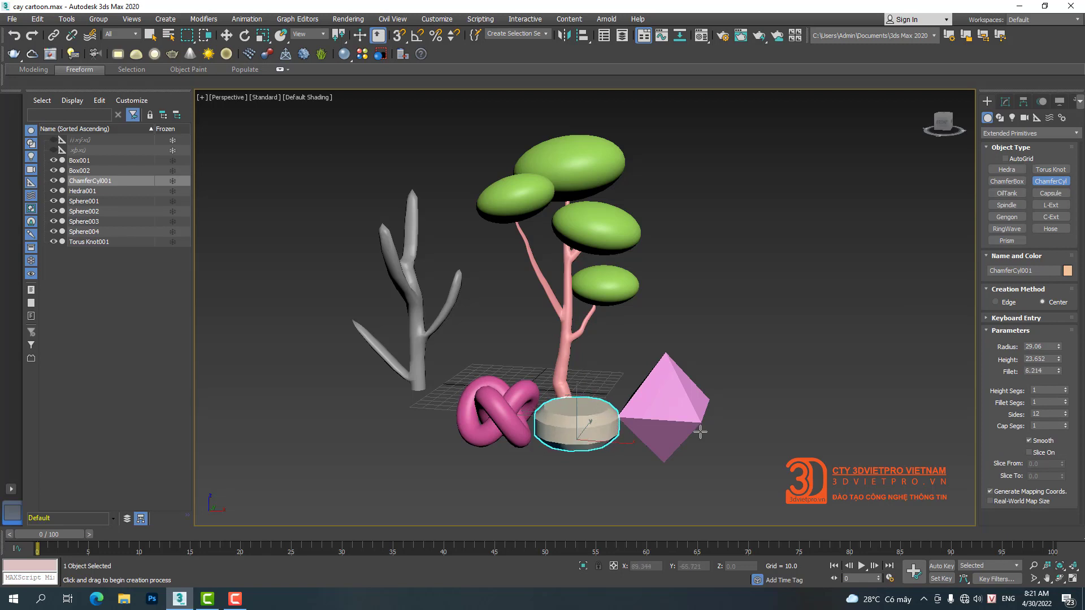
Step: Turn on edged-face display and create a five-sided Gengon in front of the torus knot, about 22.2 in radius and 25.3 high
key(F4)
click(1013, 217)
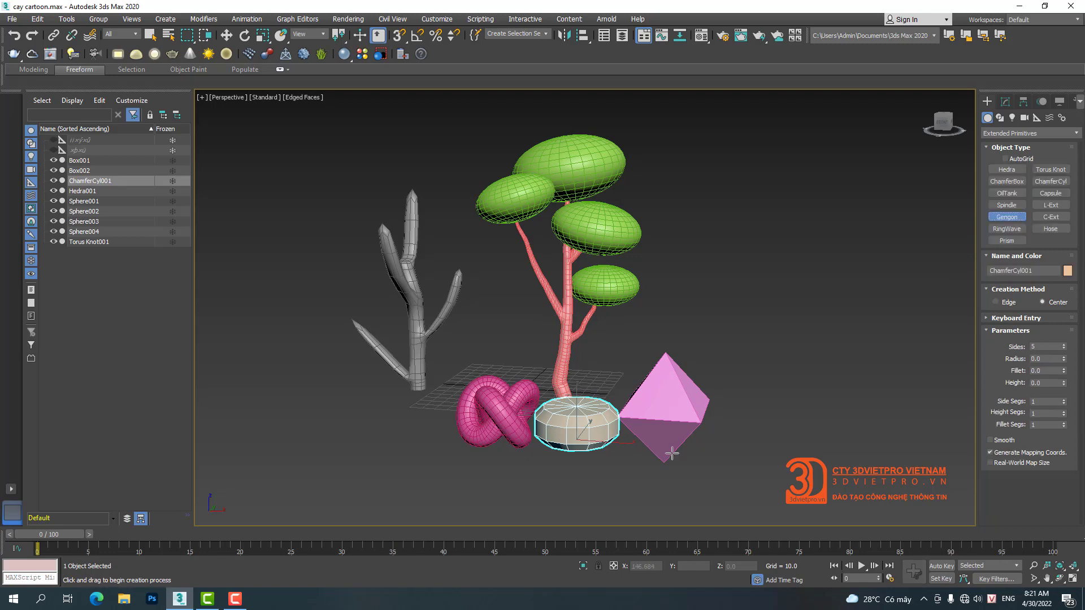
drag(494, 460, 523, 474)
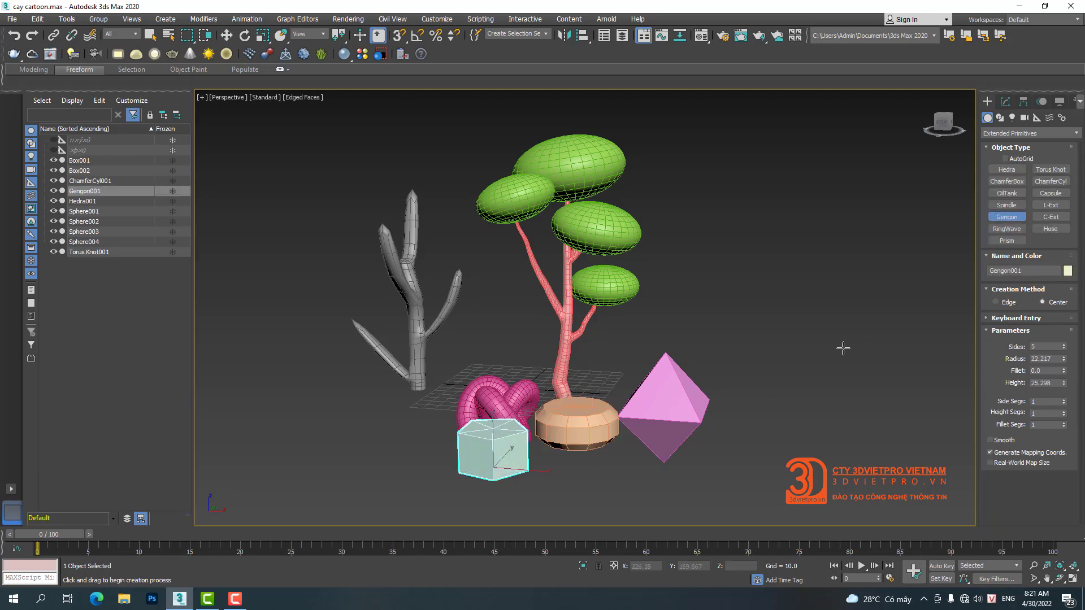
Step: Create a RingWave on the ground in front of the hedra, about 18.2 in radius with a ring width of about 5.9
click(1007, 229)
drag(635, 490, 641, 502)
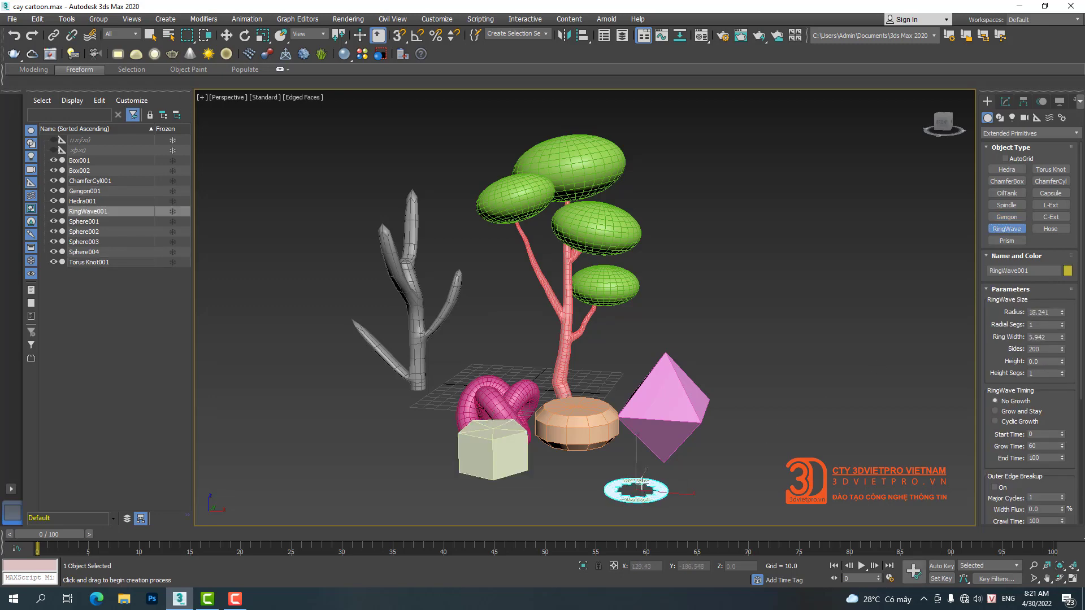
key(w)
key(z)
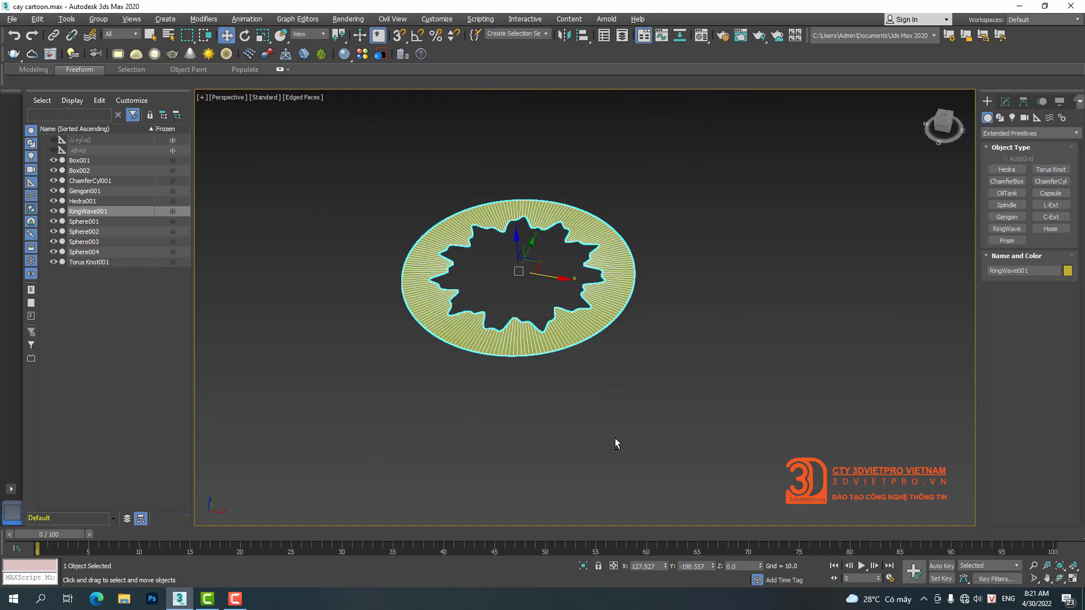
middle_drag(570, 314, 609, 491)
scroll(607, 452, down, 5)
Step: Align the hedra to the gray leafless tree and raise it to about Z 175.8 at the tip of the trunk
click(661, 240)
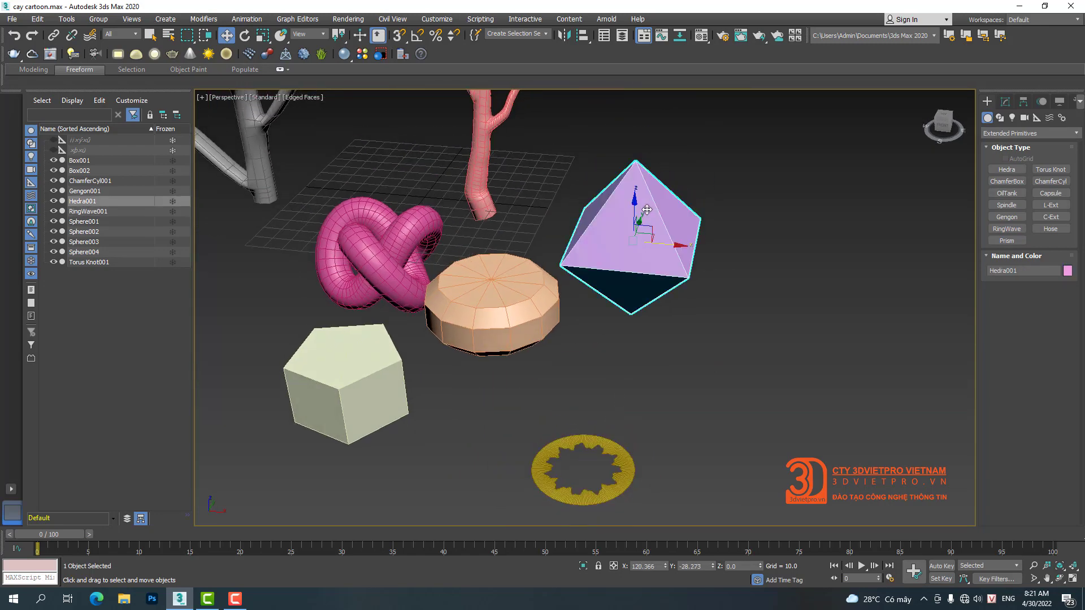
scroll(734, 438, down, 3)
middle_drag(673, 251, 742, 397)
key(alt+a)
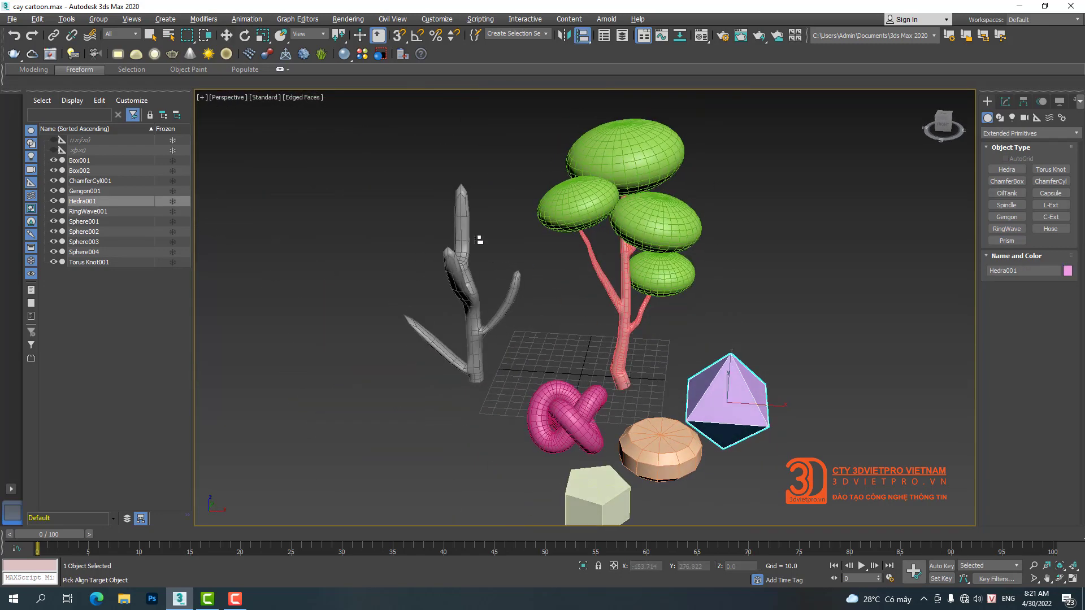
click(471, 240)
click(543, 391)
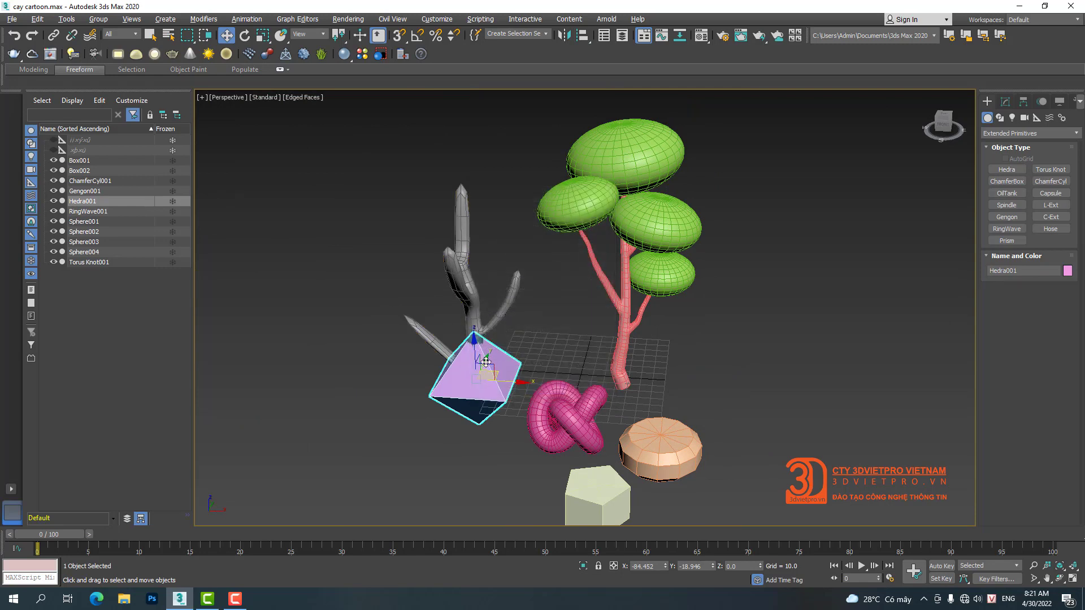
drag(475, 336, 463, 120)
Step: Rotate the raised hedra so it sits tilted on the gray trunk's tip
right_click(562, 175)
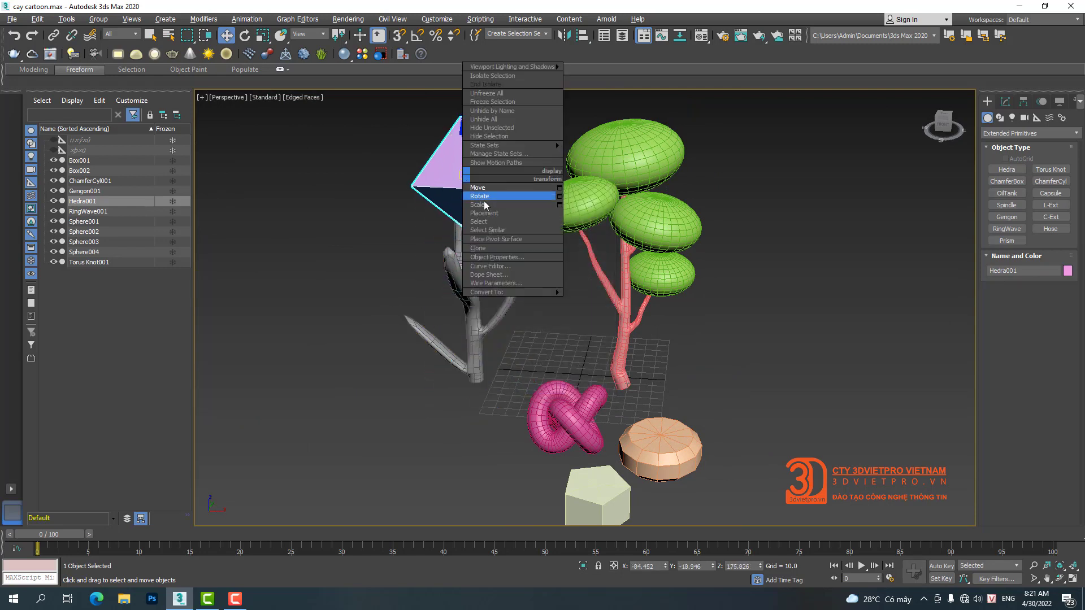
click(485, 196)
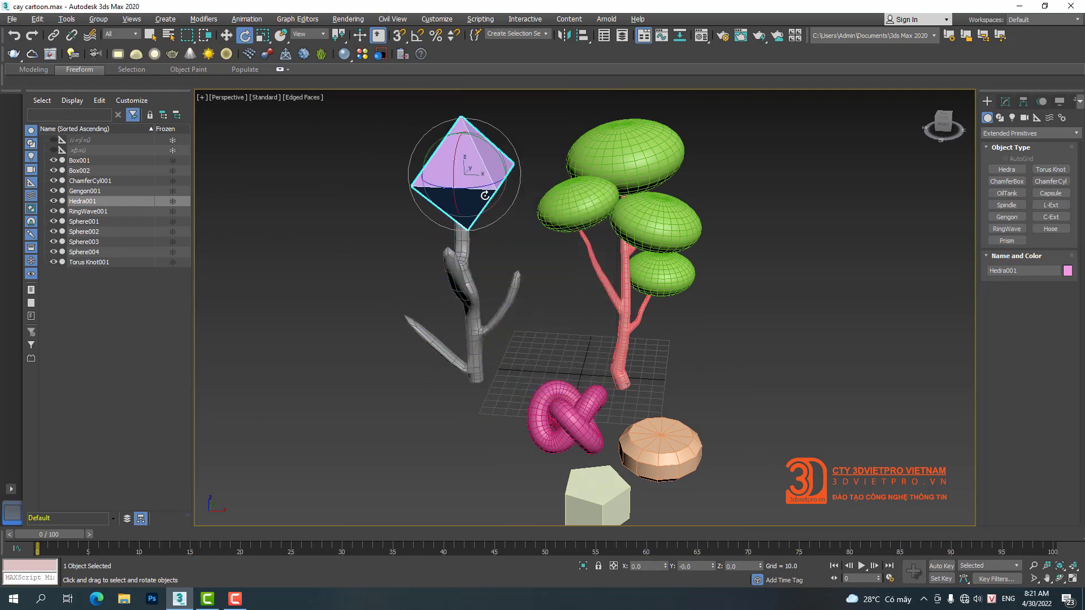
drag(490, 142, 517, 217)
right_click(517, 217)
click(532, 227)
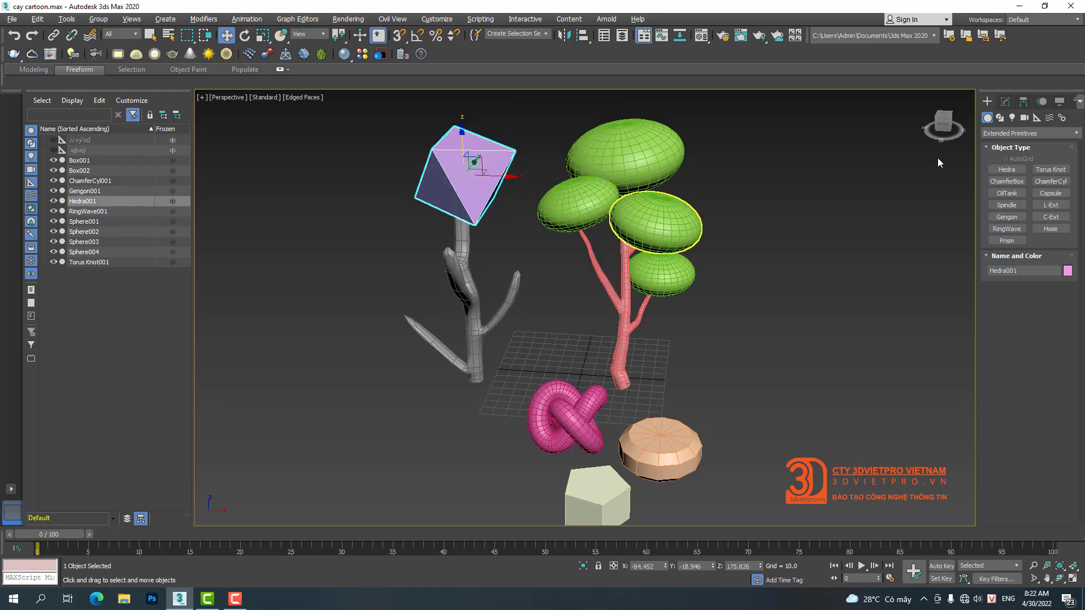
Step: Add a TurboSmooth modifier with one iteration to the hedra on the gray trunk
click(1009, 104)
click(1014, 135)
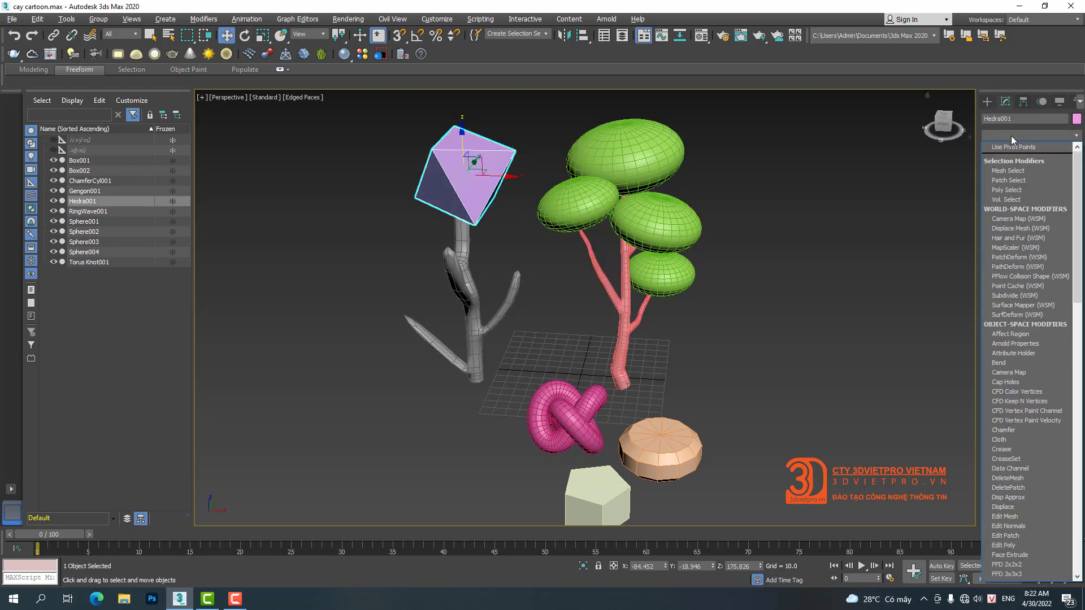
key(t)
key(t)
key(t)
key(Return)
scroll(483, 178, up, 4)
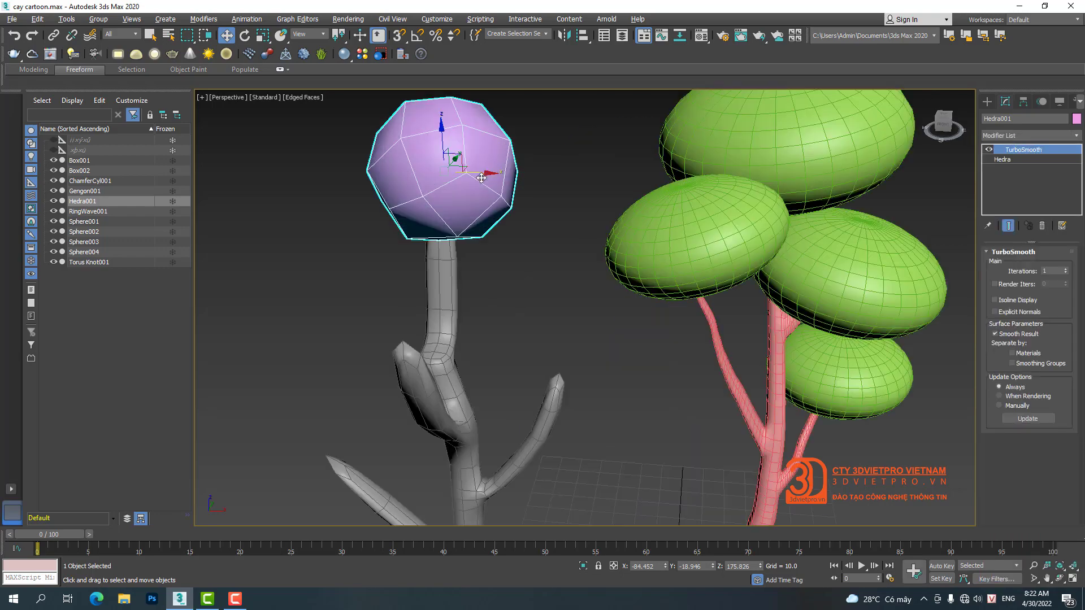
scroll(481, 178, down, 4)
Step: Move the smoothed hedra to about X -88.7, Y 5.1, Z 168.3 so it caps the gray trunk's tip
drag(435, 154, 367, 179)
alt+middle_drag(381, 219, 322, 226)
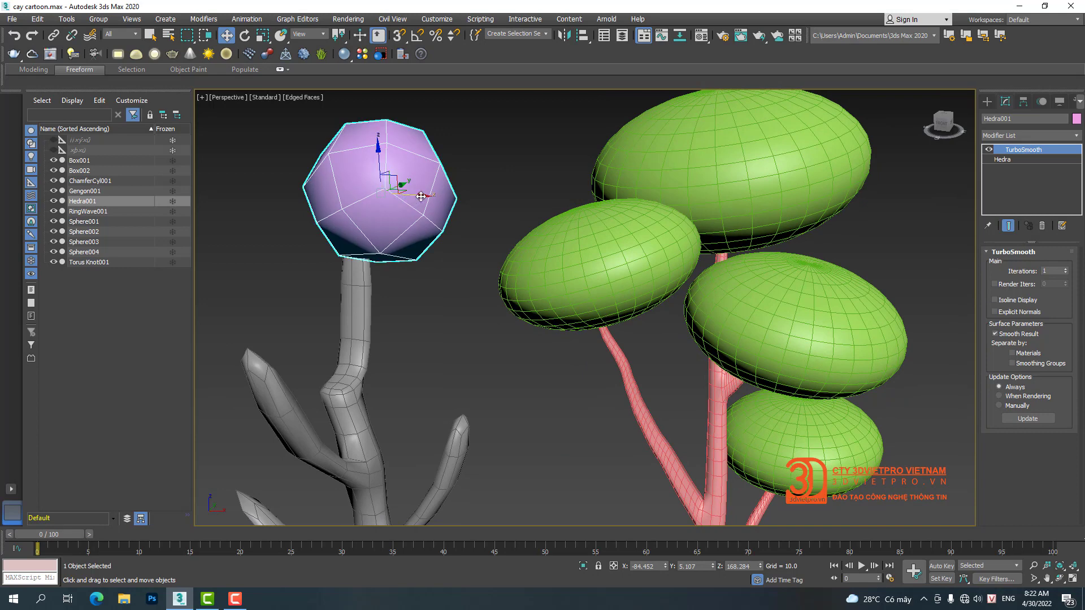
scroll(447, 229, down, 5)
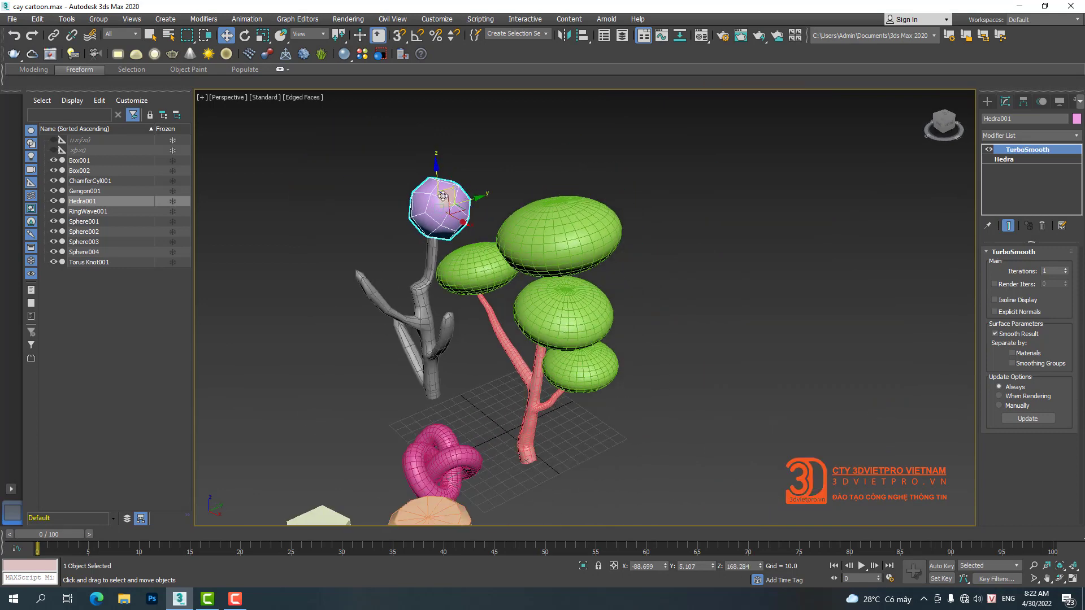
Step: Clone the smoothed hedra three times as copies and place them near the other branches of the gray tree
shift+drag(466, 196, 380, 249)
click(541, 349)
mouse_move(368, 271)
alt+middle_down()
mouse_move(417, 259)
mouse_move(417, 232)
alt+middle_up()
mouse_move(377, 249)
shift+mouse_down()
mouse_move(449, 329)
mouse_move(421, 320)
mouse_move(318, 361)
shift+mouse_up()
click(533, 350)
click(534, 349)
alt+middle_drag(317, 362, 394, 405)
middle_drag(394, 405, 661, 351)
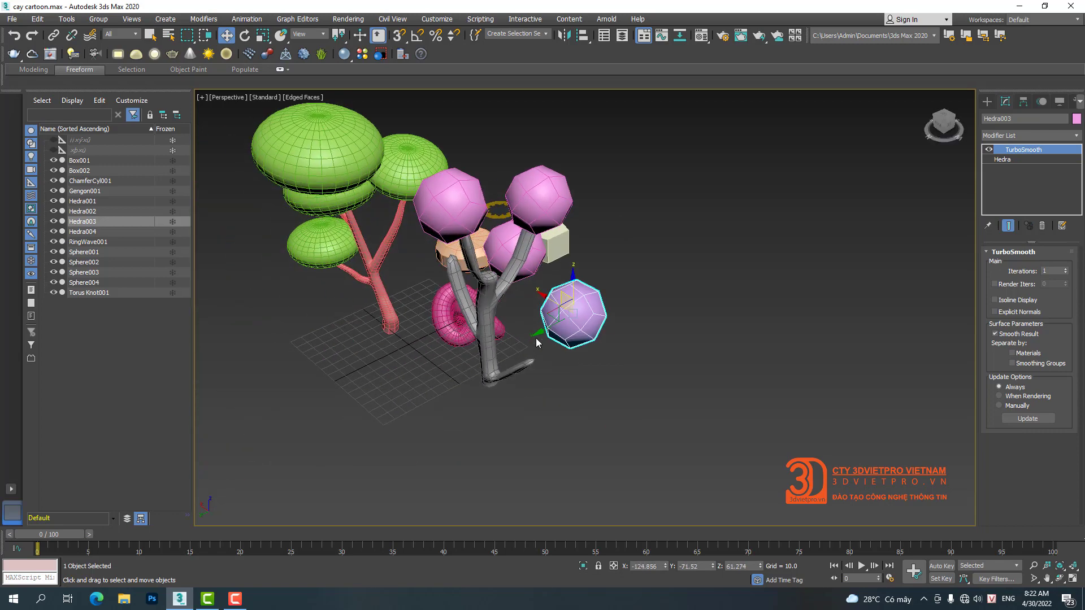
Step: Move the lowest hedra copy onto the end of the gray tree's lowest branch
drag(543, 302, 521, 335)
alt+middle_drag(520, 336, 540, 337)
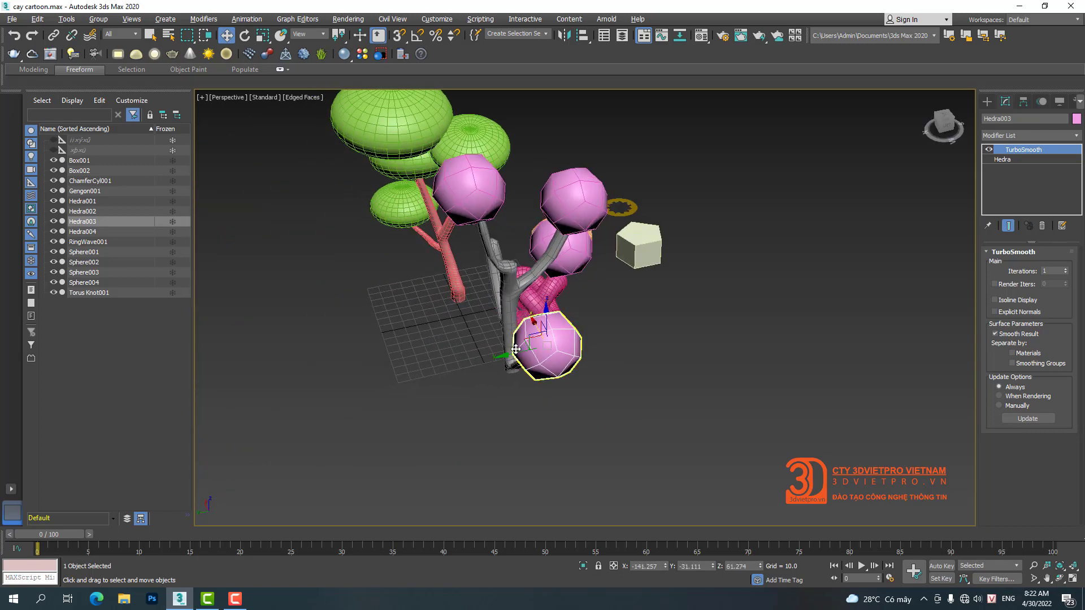
drag(522, 348, 501, 355)
alt+middle_drag(501, 355, 480, 236)
Step: Clone the top hedra as a copy at a height of about Z 99.9 and position it over the bare side branch
click(450, 198)
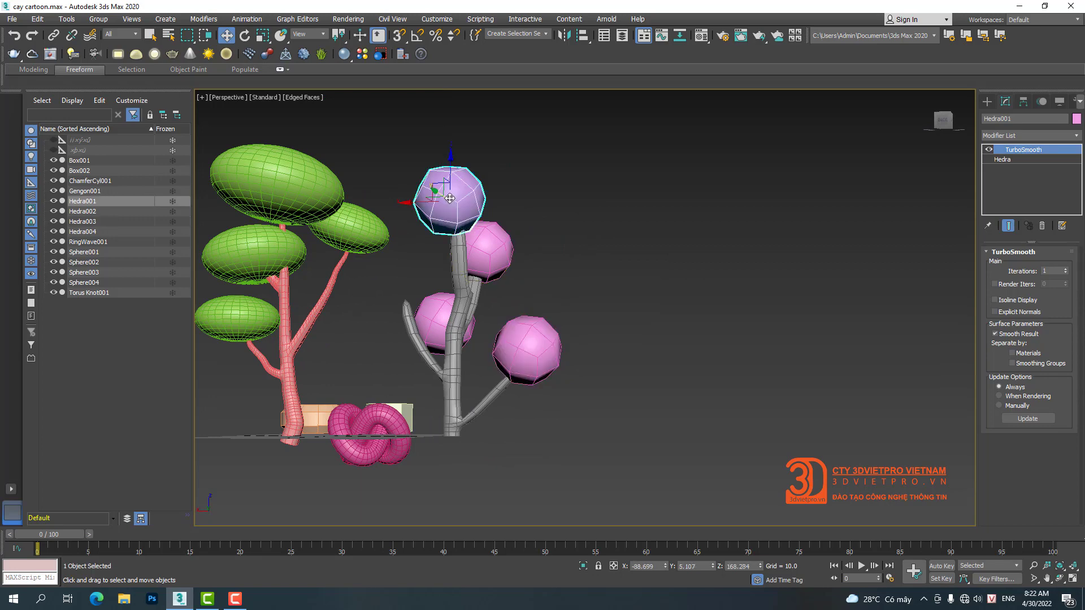
shift+drag(442, 182, 399, 279)
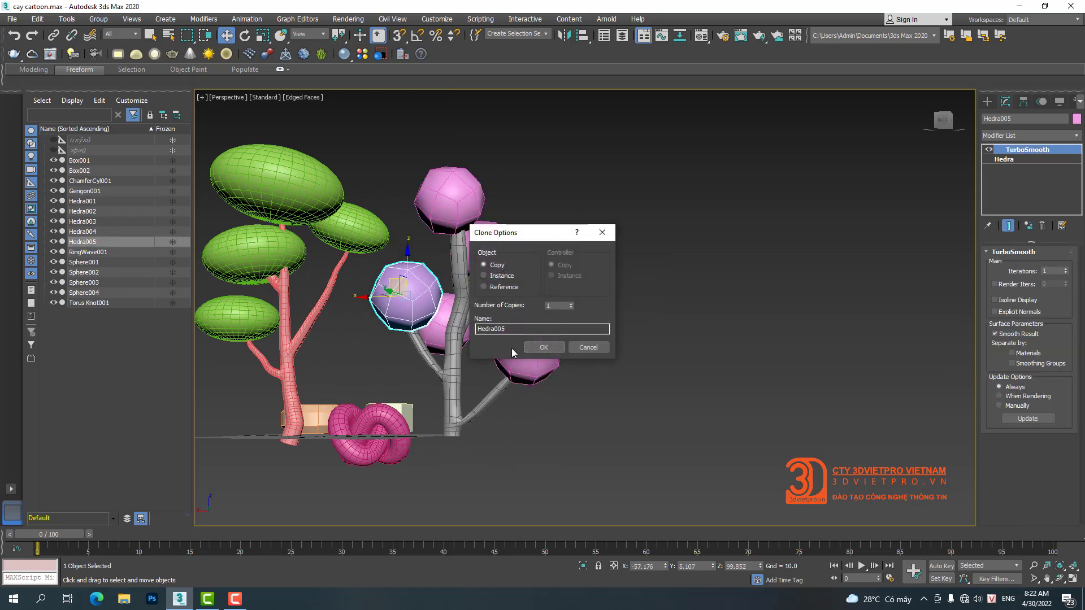
key(Return)
alt+middle_drag(447, 333, 420, 332)
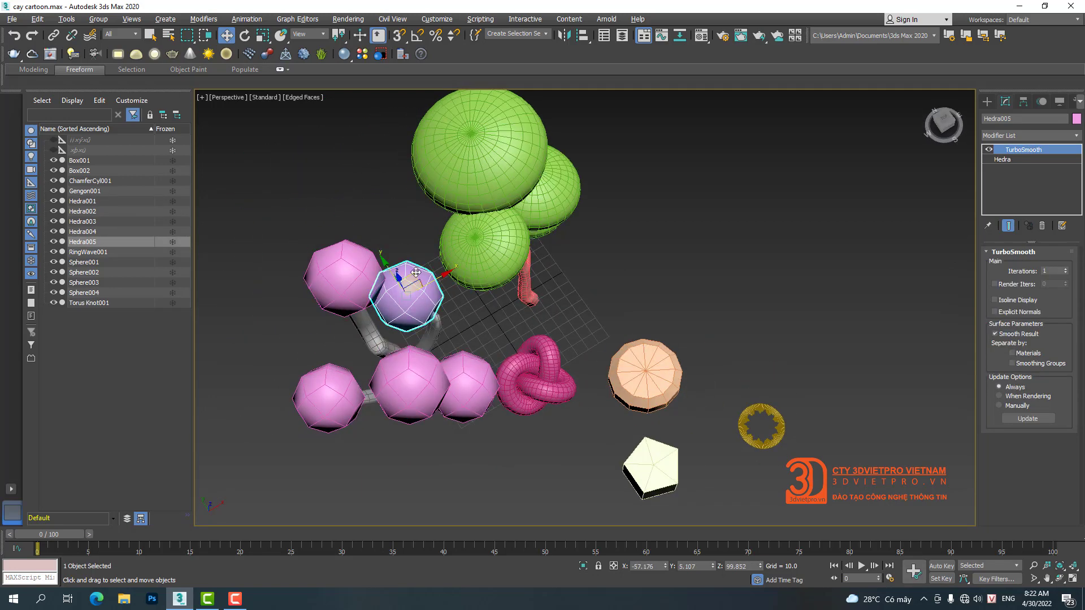
drag(415, 273, 442, 279)
Step: Uniformly scale up the top hedra and the neighbouring hedra on the second-highest branch into large foliage balls
click(349, 267)
alt+middle_drag(349, 266, 363, 267)
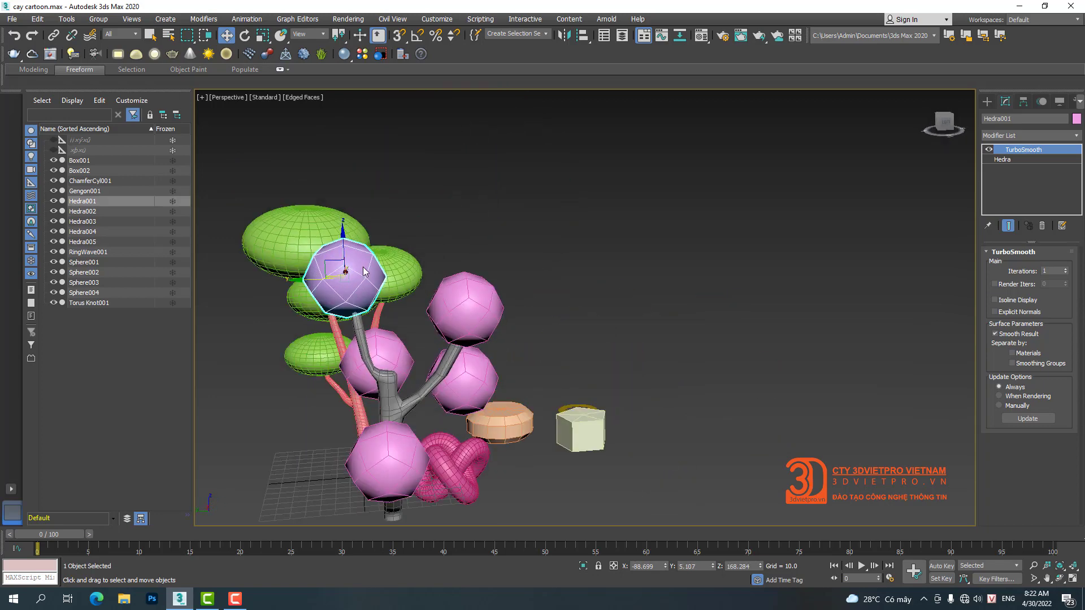
right_click(380, 289)
click(398, 312)
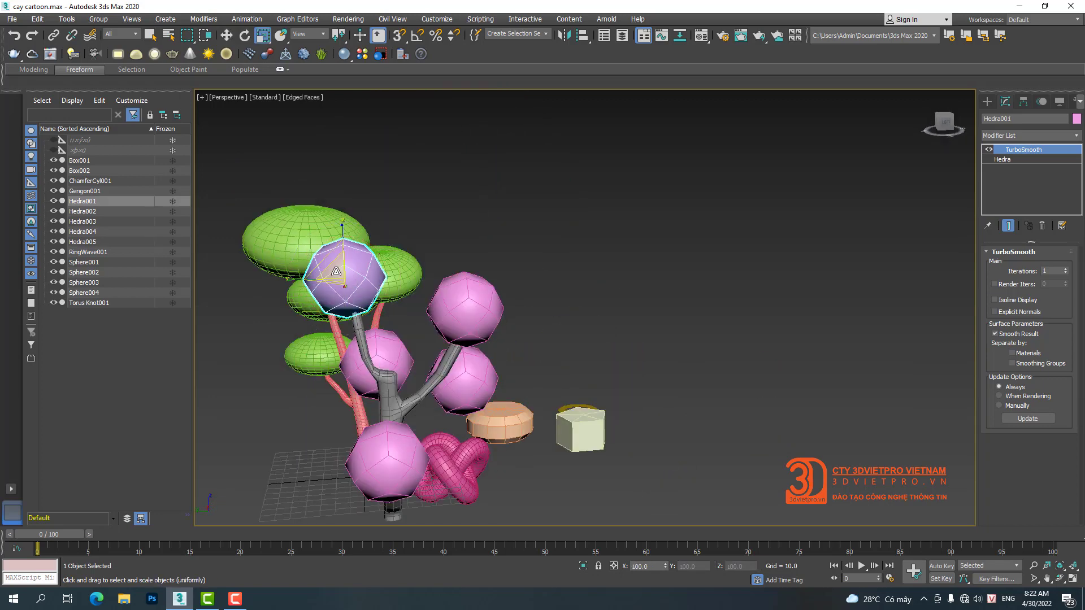
drag(336, 271, 359, 268)
click(465, 300)
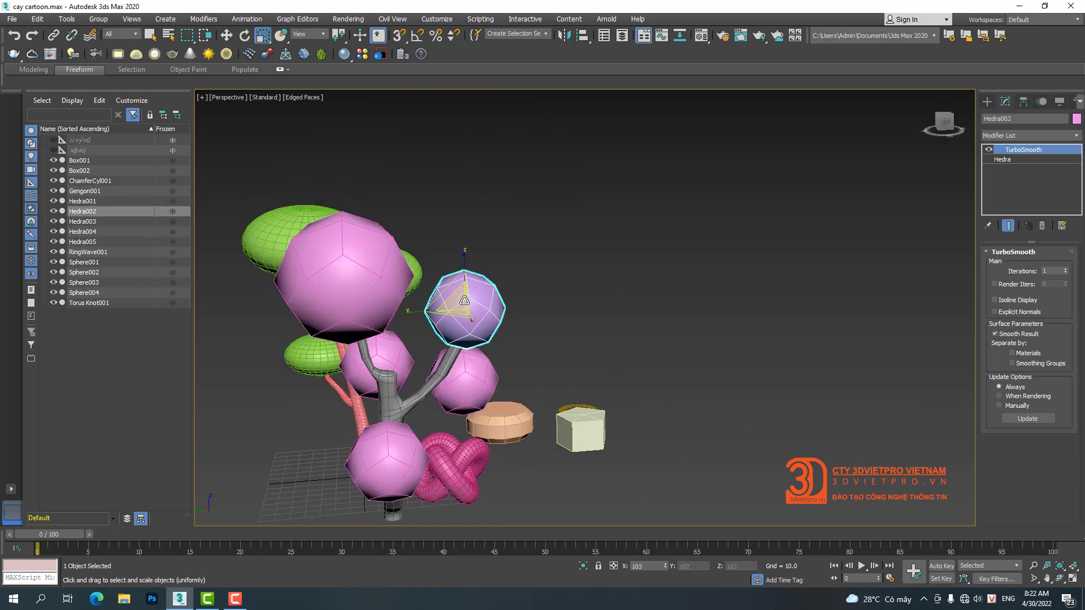
drag(465, 301, 473, 297)
Step: Uniformly scale up the hedra on the gray tree's lowest branch
click(382, 455)
alt+middle_drag(383, 455, 382, 451)
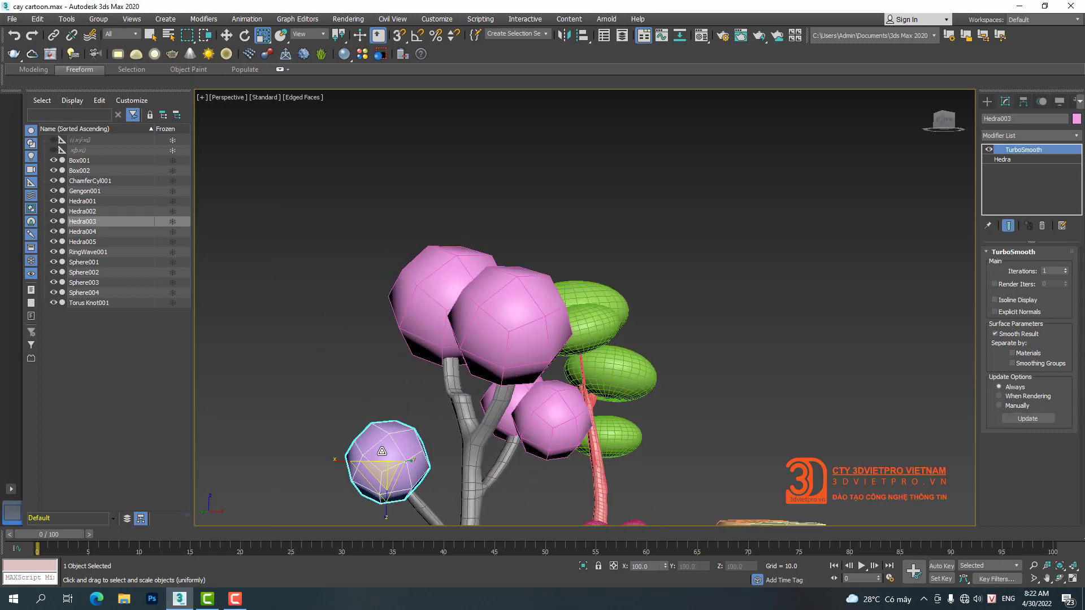
drag(385, 470, 384, 438)
middle_drag(460, 417, 424, 265)
alt+middle_drag(424, 265, 387, 296)
Step: Uniformly scale down the two remaining hedra foliage balls beside the gray trunk
click(476, 271)
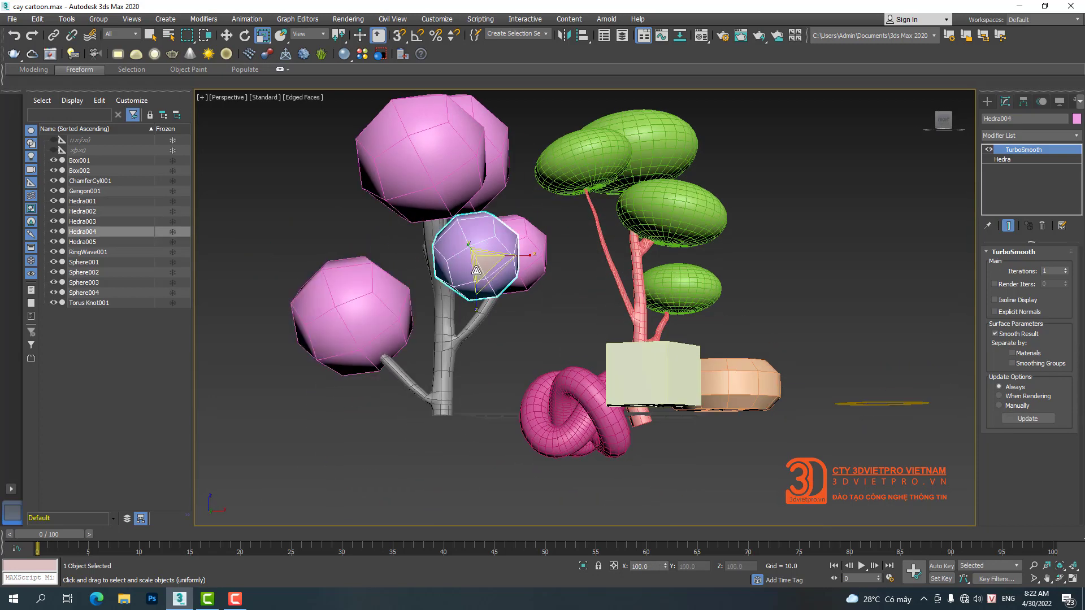
drag(482, 266, 477, 291)
click(525, 245)
alt+middle_drag(549, 267, 506, 277)
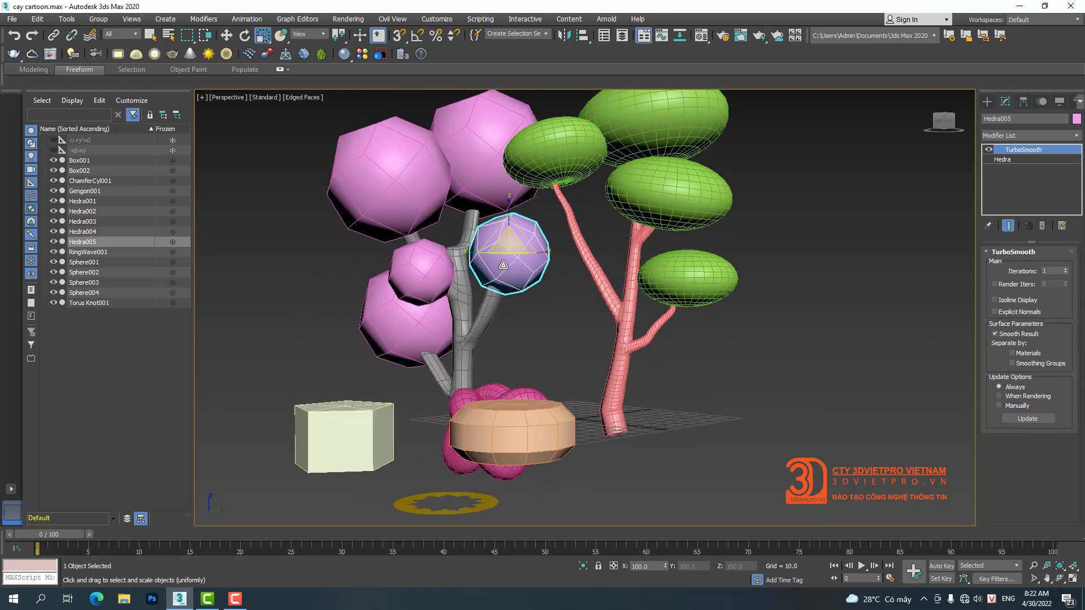
Step: Move the unattached small hedra down and across to sit beside the other small one on the short side branch
key(w)
click(422, 269)
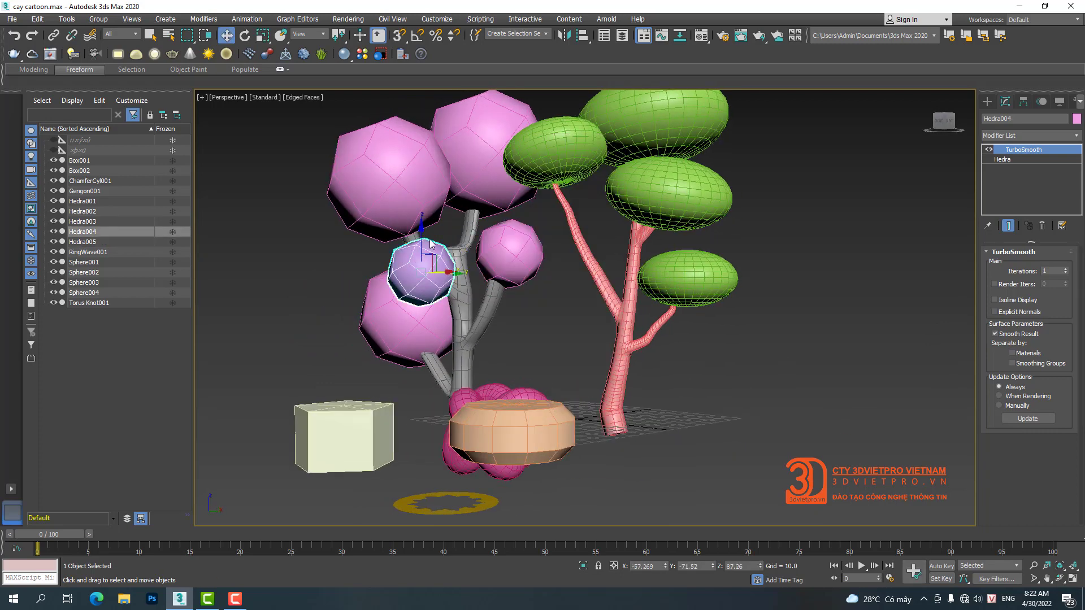
drag(423, 269, 423, 326)
alt+middle_drag(423, 326, 472, 333)
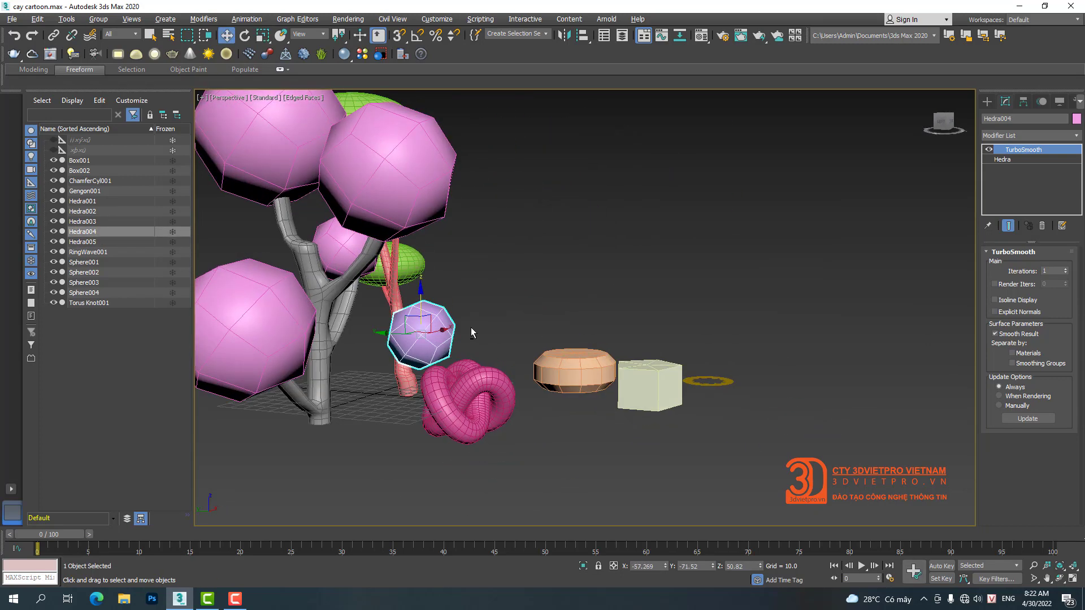
drag(394, 334, 407, 275)
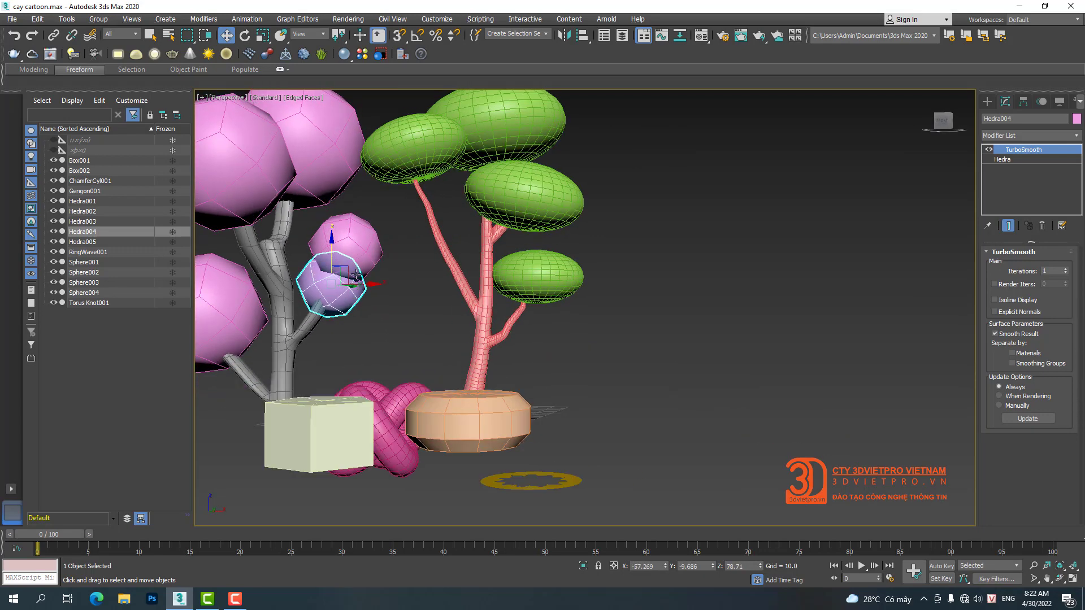
drag(357, 275, 332, 254)
Step: Clone the moved small hedra as a copy next to it to thicken the foliage cluster on the short side branch
alt+middle_drag(333, 254, 463, 370)
shift+drag(296, 249, 345, 218)
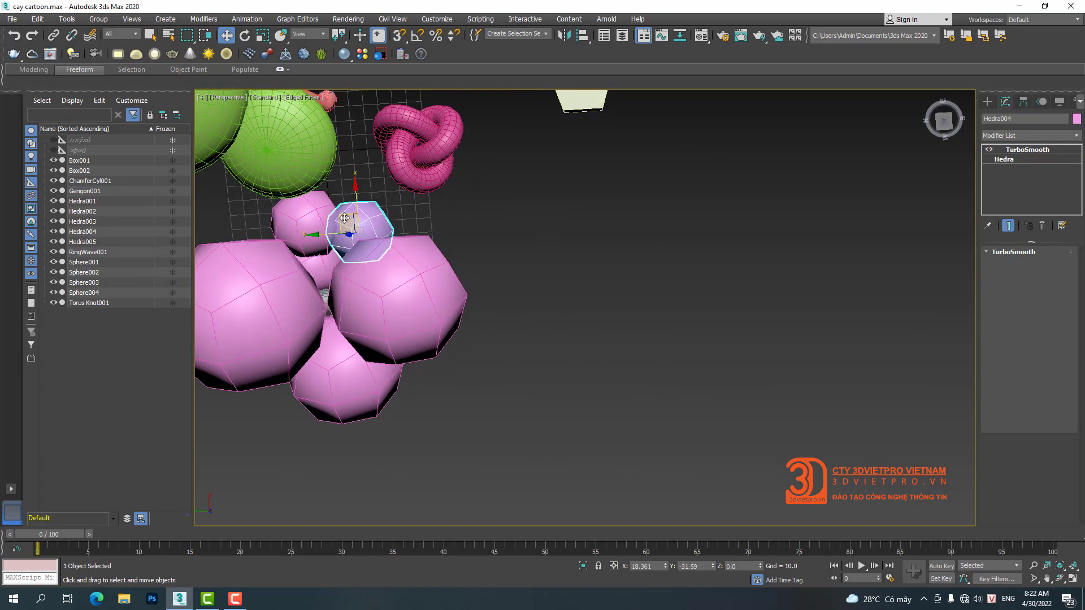
click(531, 347)
mouse_move(585, 341)
alt+middle_down()
mouse_move(460, 304)
mouse_move(541, 244)
mouse_move(568, 198)
alt+middle_up()
scroll(412, 195, down, 3)
middle_drag(457, 280, 473, 299)
Step: Clone the large hedra on the second-highest branch as a copy, shifted along Y to about -15.9 toward the top foliage ball
click(399, 233)
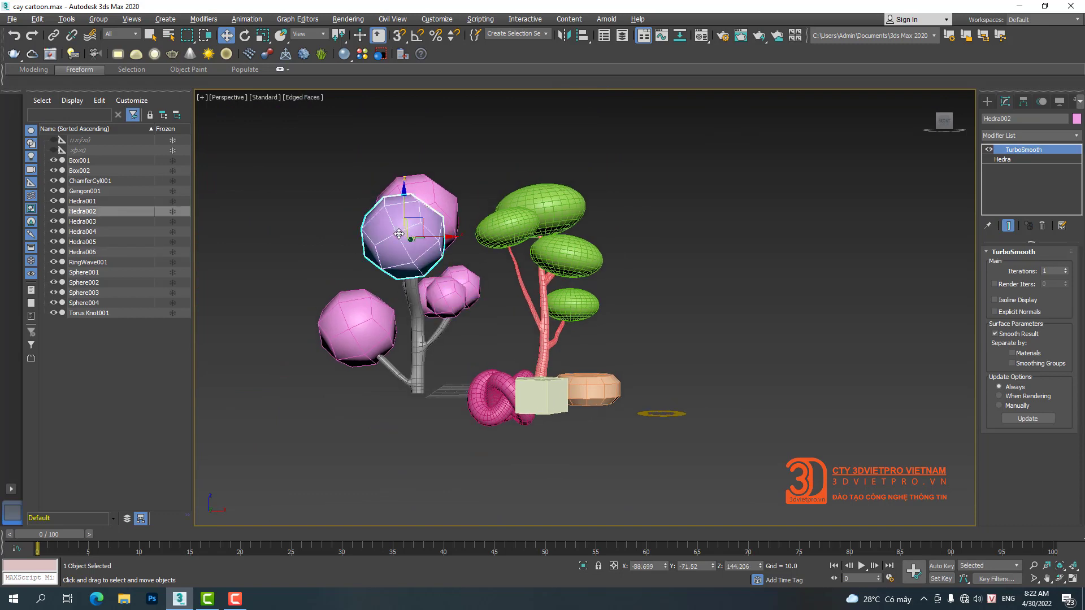
alt+middle_drag(399, 234, 457, 296)
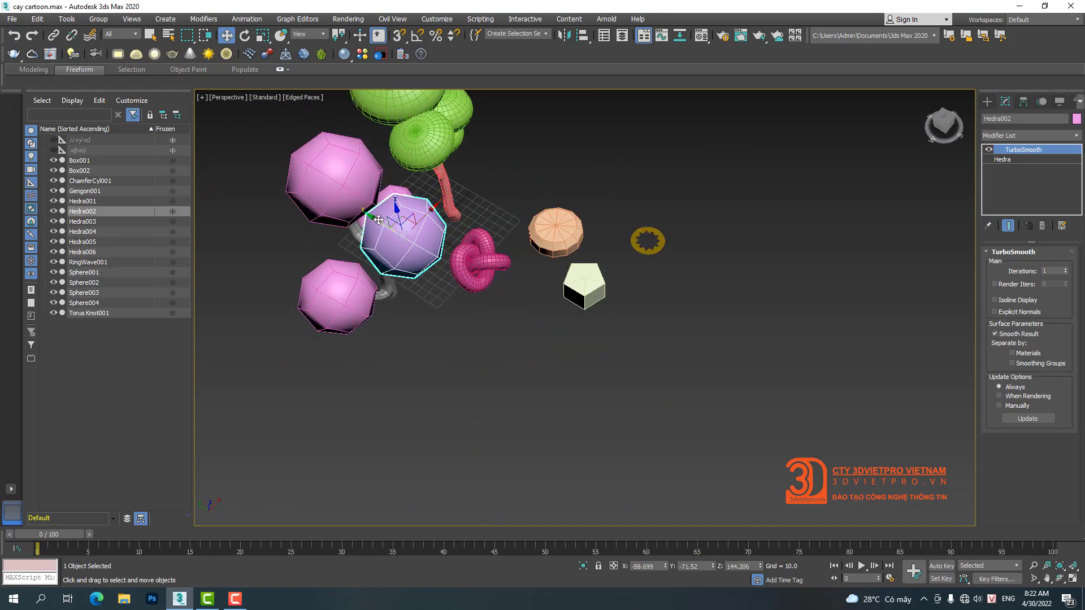
shift+drag(379, 219, 331, 190)
click(543, 347)
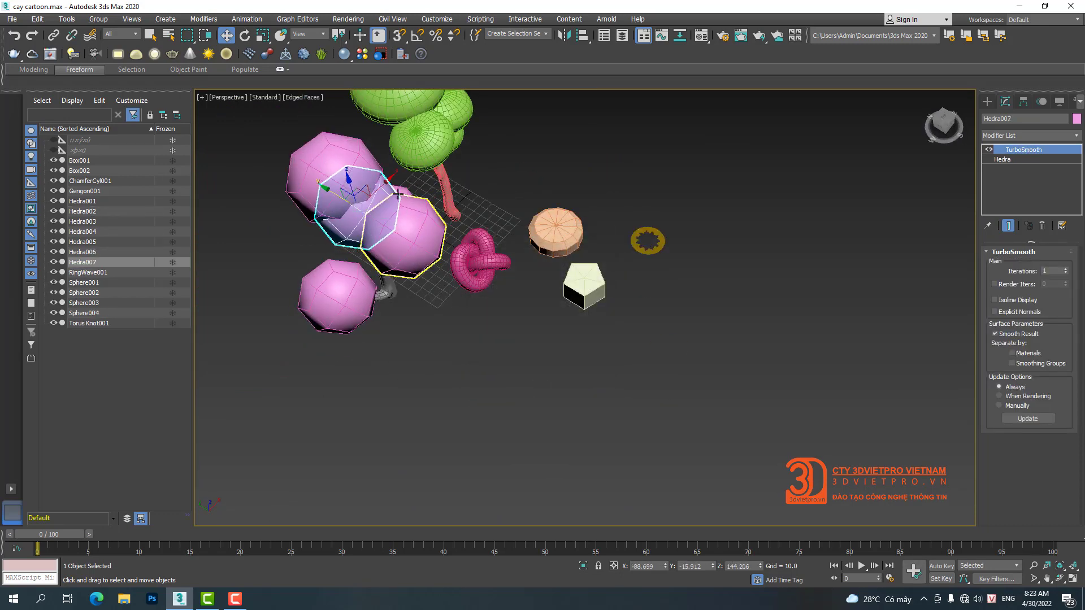
Step: Move the new large copy to about X -129.2, adjust it along Y beside the other crown balls, and clear the selection
key(ctrl+d)
click(384, 235)
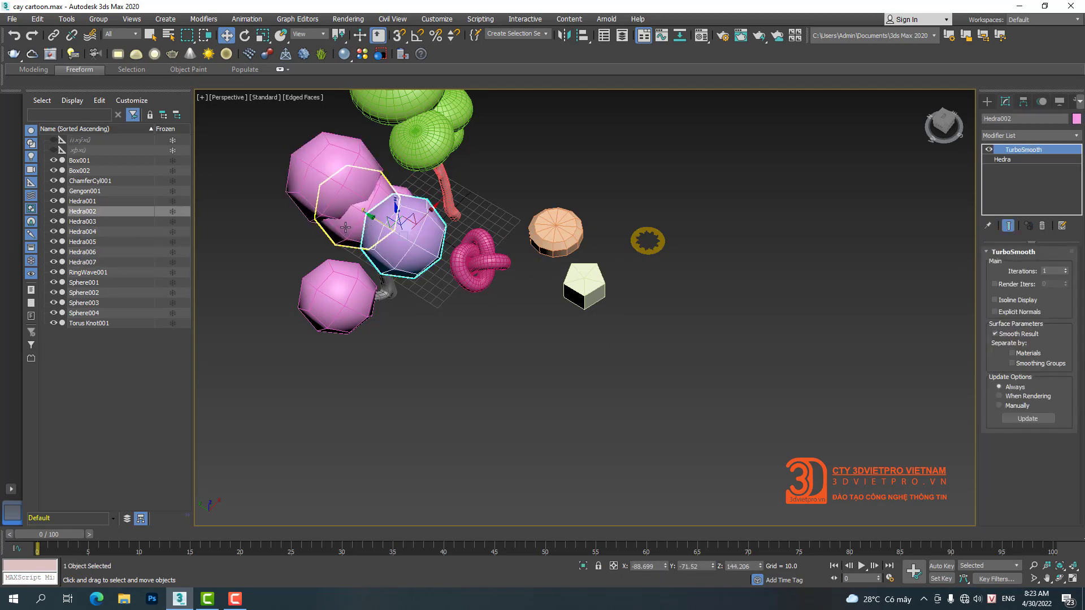
click(346, 226)
drag(381, 187, 368, 222)
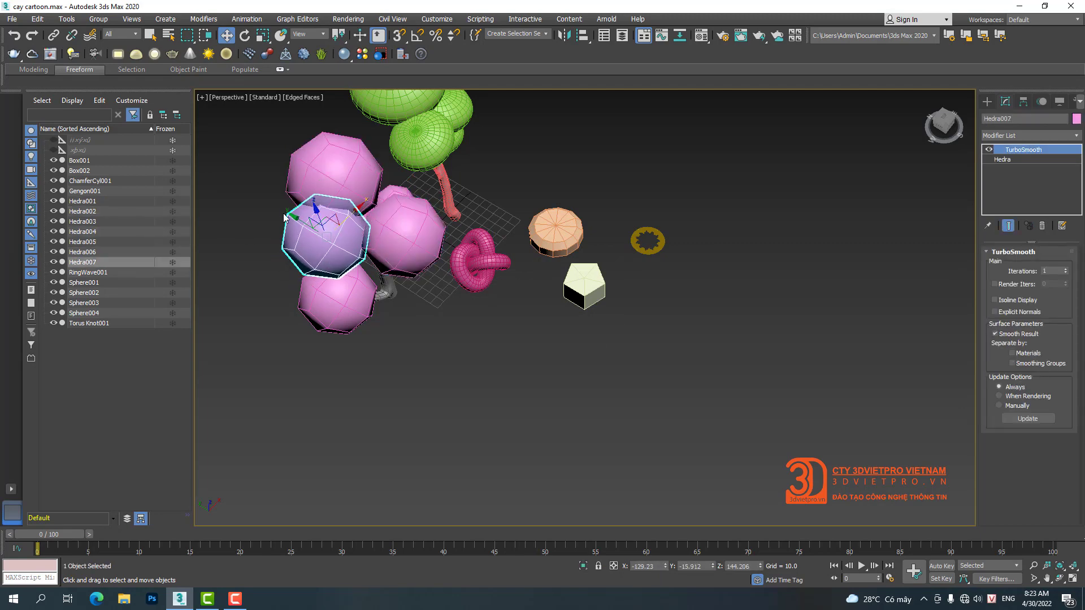
drag(292, 217, 308, 226)
alt+middle_drag(325, 238, 420, 180)
click(460, 361)
scroll(373, 358, down, 4)
alt+middle_drag(460, 360, 380, 358)
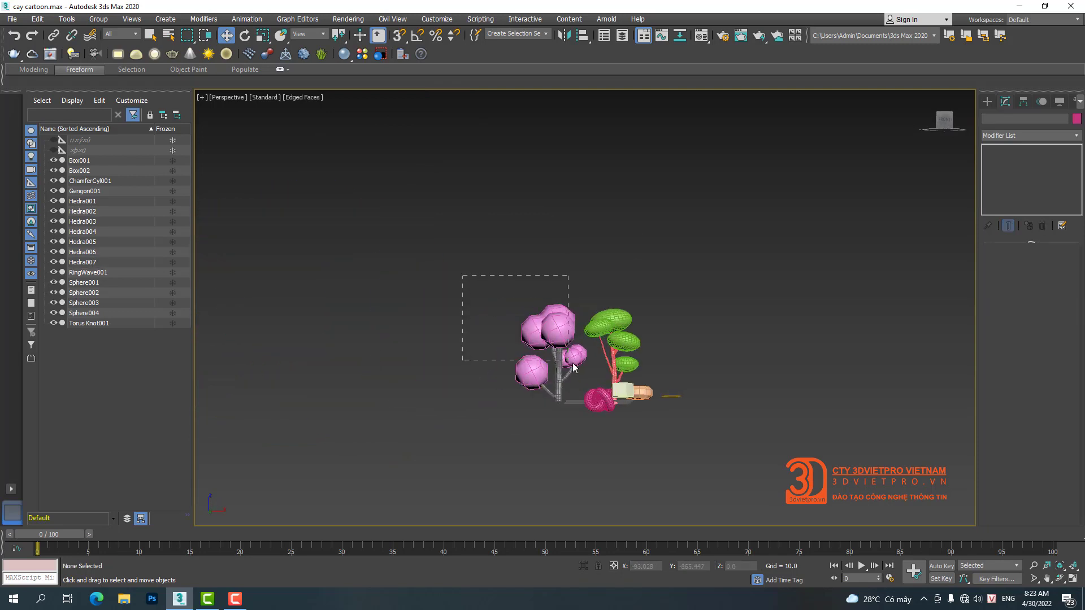
Step: Delete the trial chamfer cylinder, gengon, ring wave and torus knot beside the trees
drag(573, 363, 582, 360)
alt+middle_drag(644, 428, 672, 412)
drag(672, 412, 630, 428)
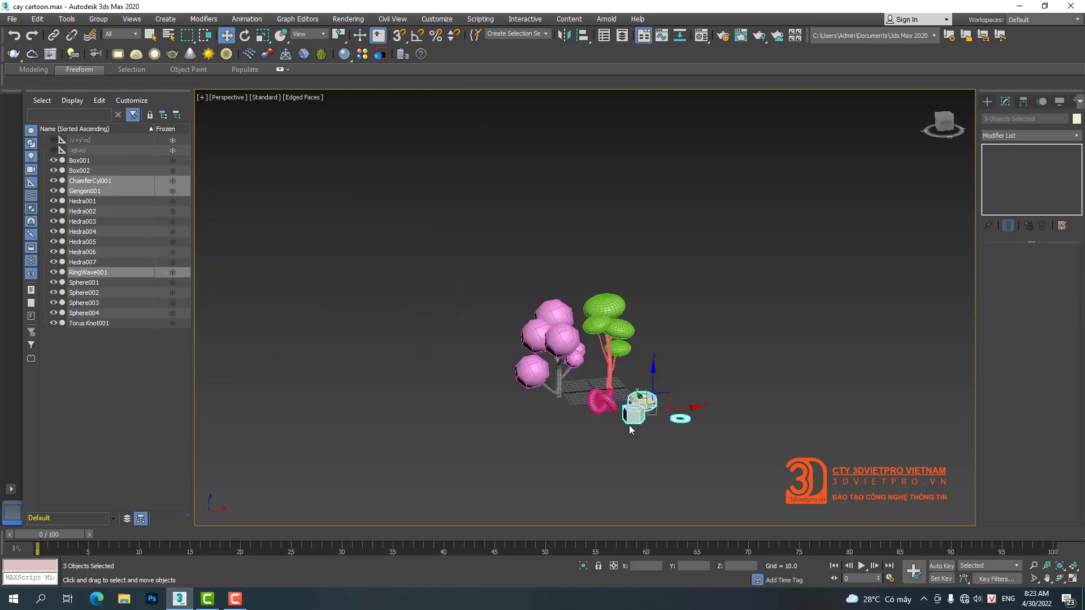
key(Delete)
click(601, 402)
key(Delete)
Step: Apply a TurboSmooth modifier to all seven hedra foliage balls of the gray-trunk tree, leaving the trunk out of the selection
drag(722, 245, 400, 466)
key(z)
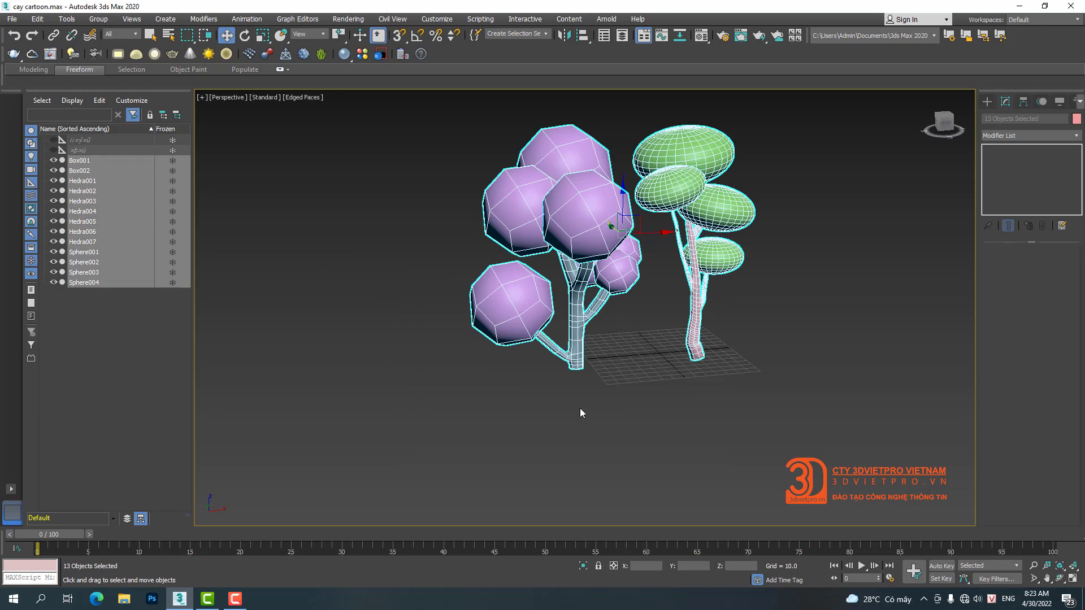
middle_drag(580, 413, 464, 429)
click(307, 162)
drag(493, 292, 496, 294)
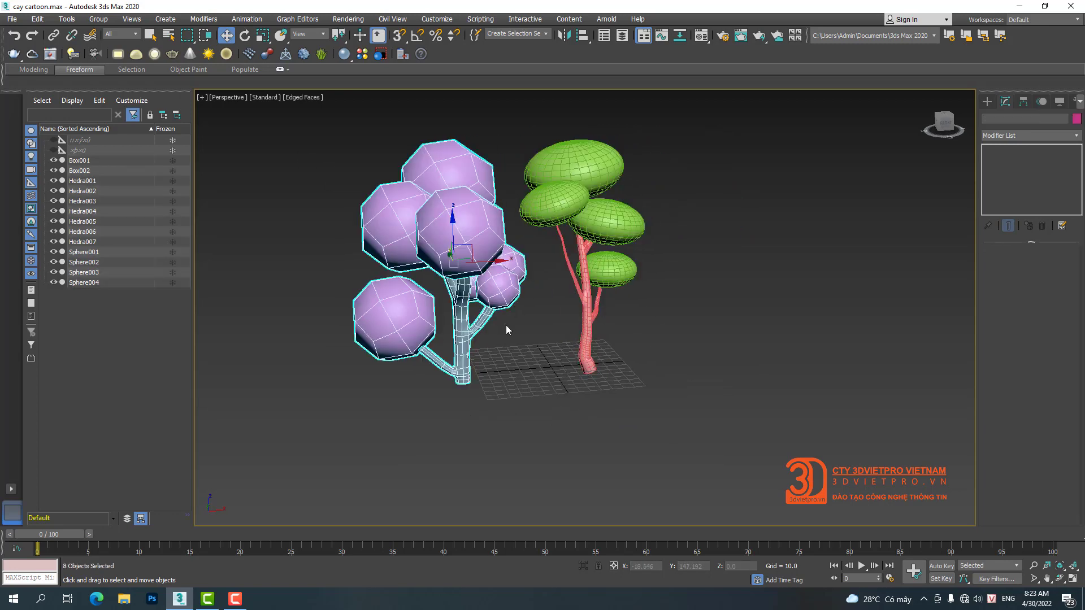
alt+click(462, 344)
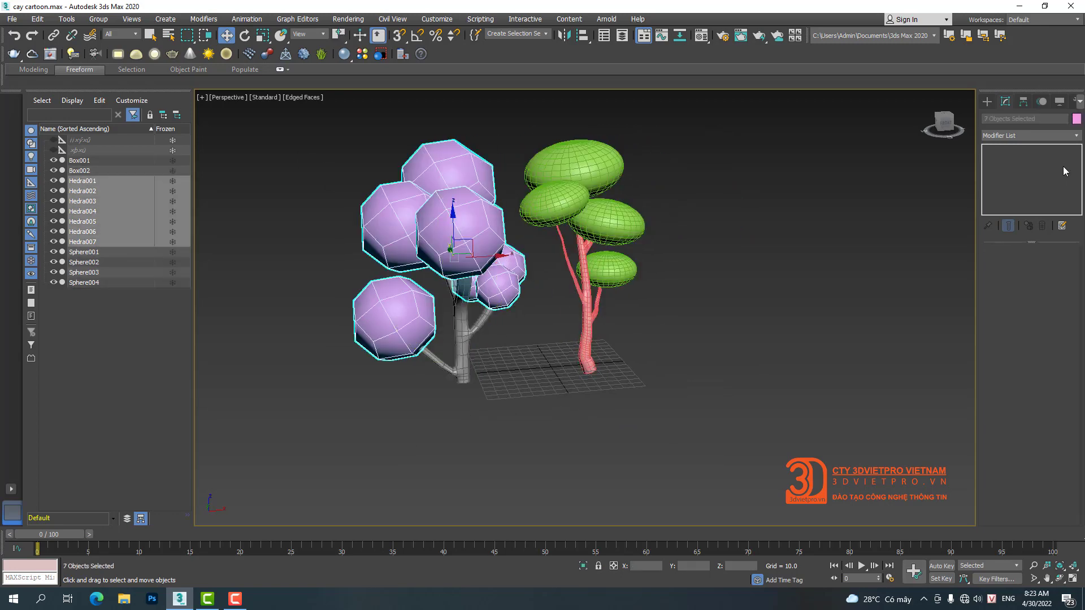
click(1019, 139)
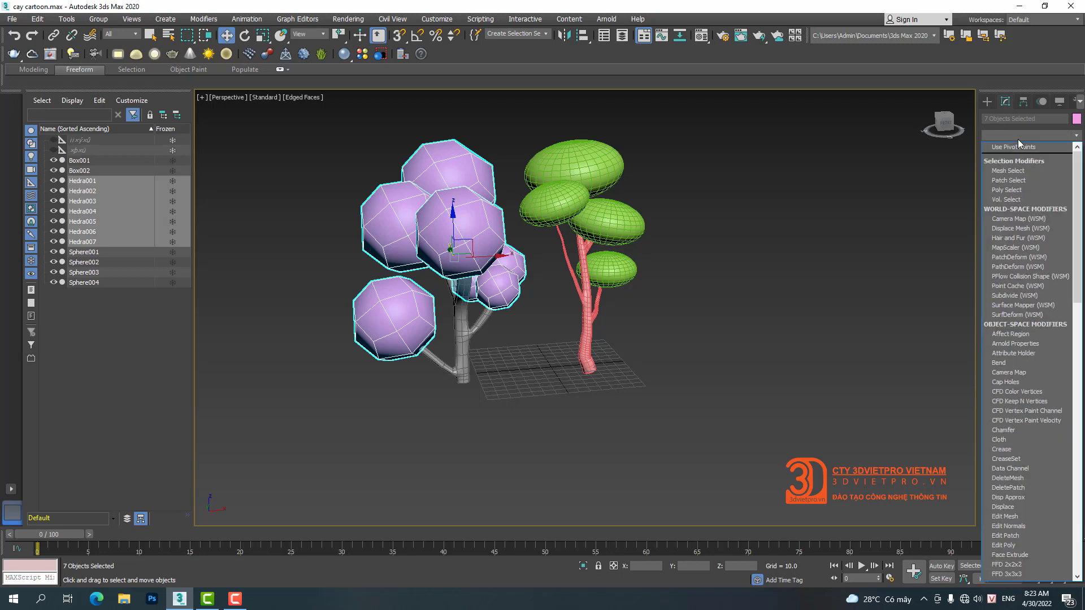
key(Down)
key(Down)
key(Return)
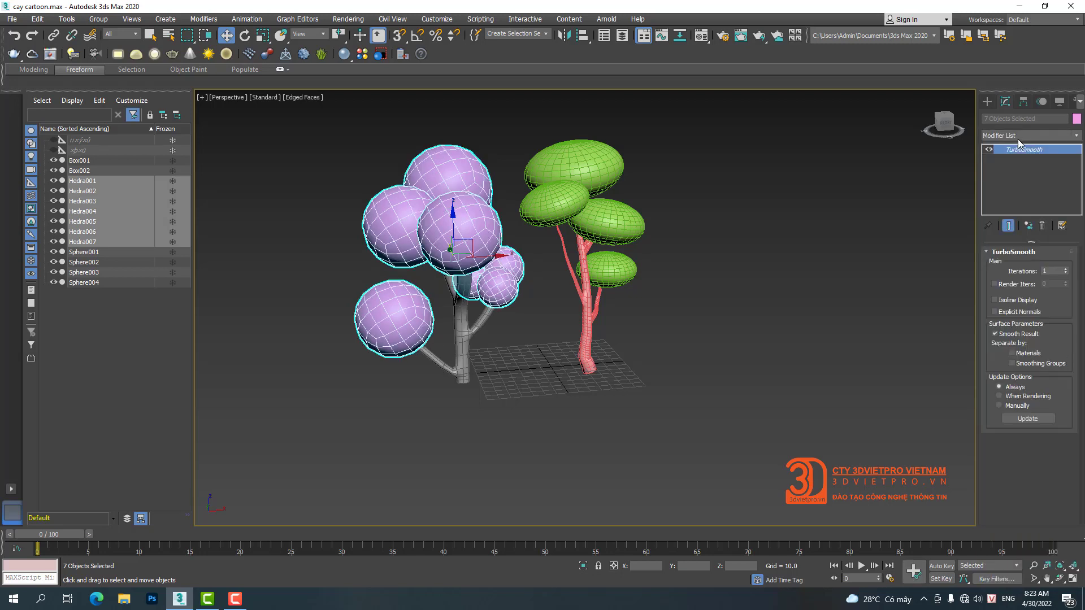
Step: Examine the smoothed hedra foliage up close and compare it with the green sphere foliage of the other tree
click(844, 262)
click(463, 230)
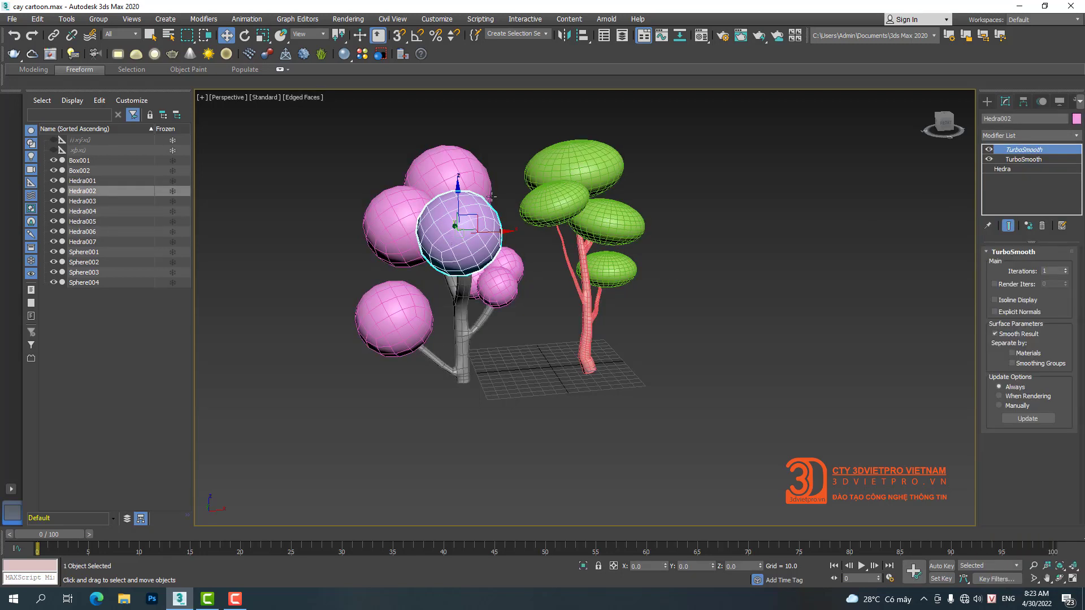
click(552, 202)
scroll(561, 218, up, 5)
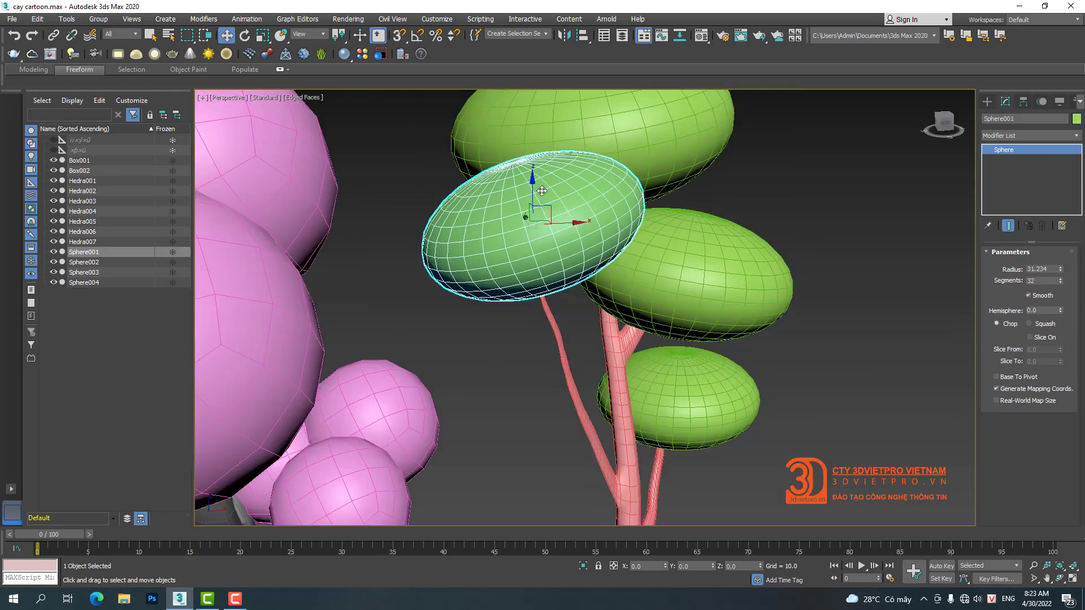
click(405, 406)
alt+middle_drag(477, 387, 491, 318)
scroll(476, 317, down, 4)
Step: Clear the selection and turn off the edged faces display in the perspective view
drag(279, 237, 503, 448)
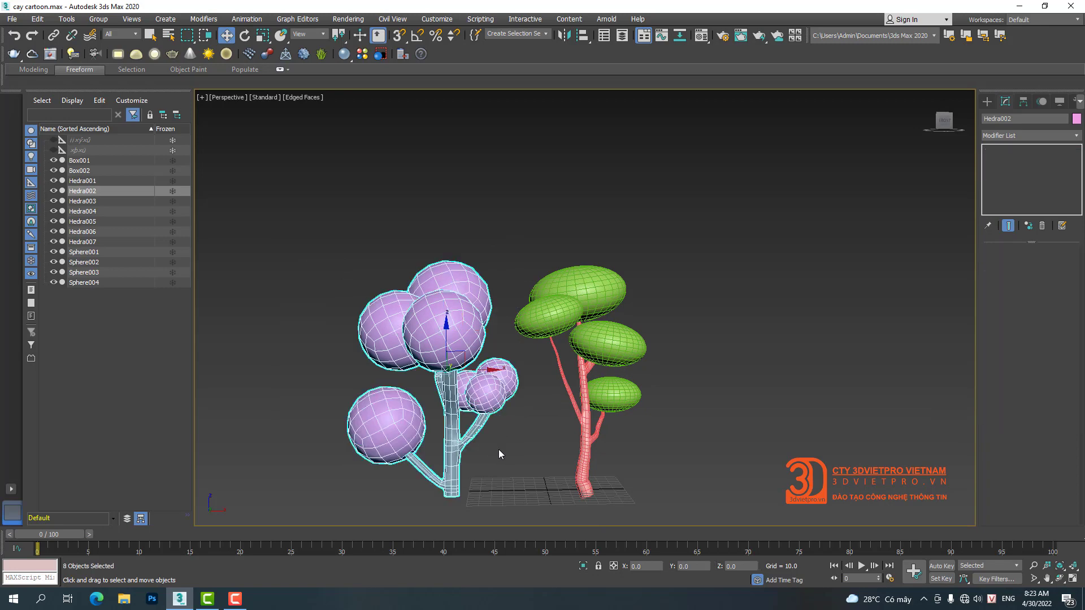
click(647, 440)
key(F4)
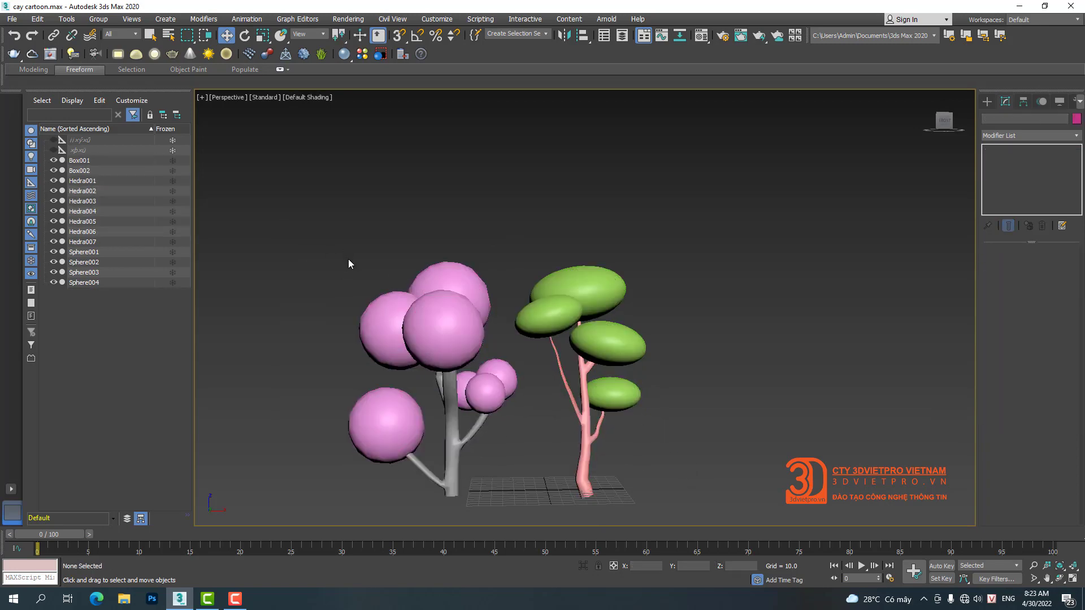
Step: Clone both complete trees as a copy in the Top view, offset along X and Y from the originals
drag(697, 479, 697, 475)
middle_drag(695, 448, 661, 386)
scroll(678, 362, down, 2)
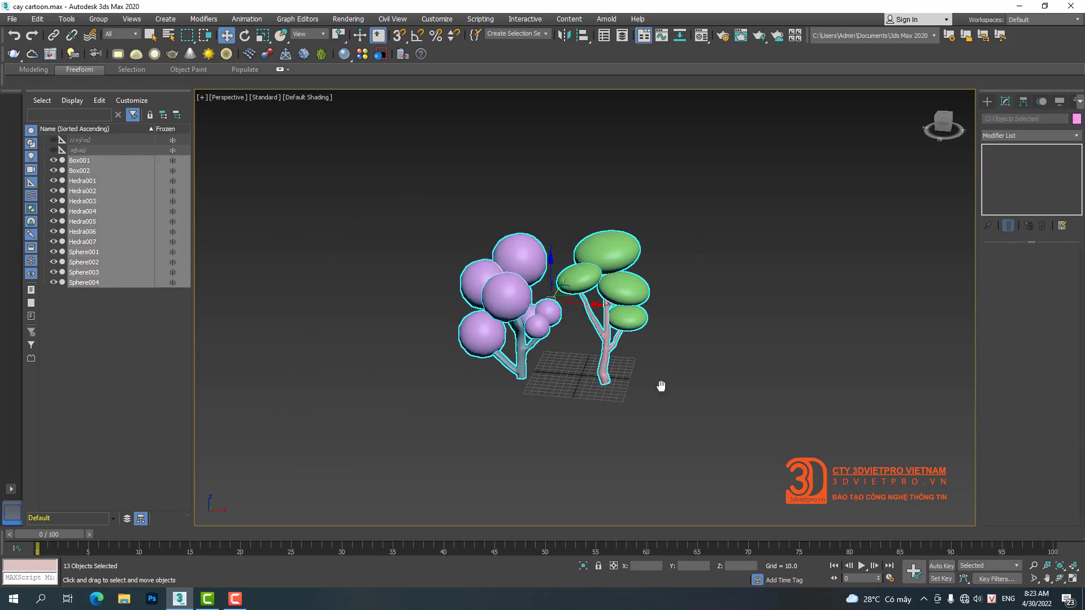
key(t)
scroll(588, 374, down, 3)
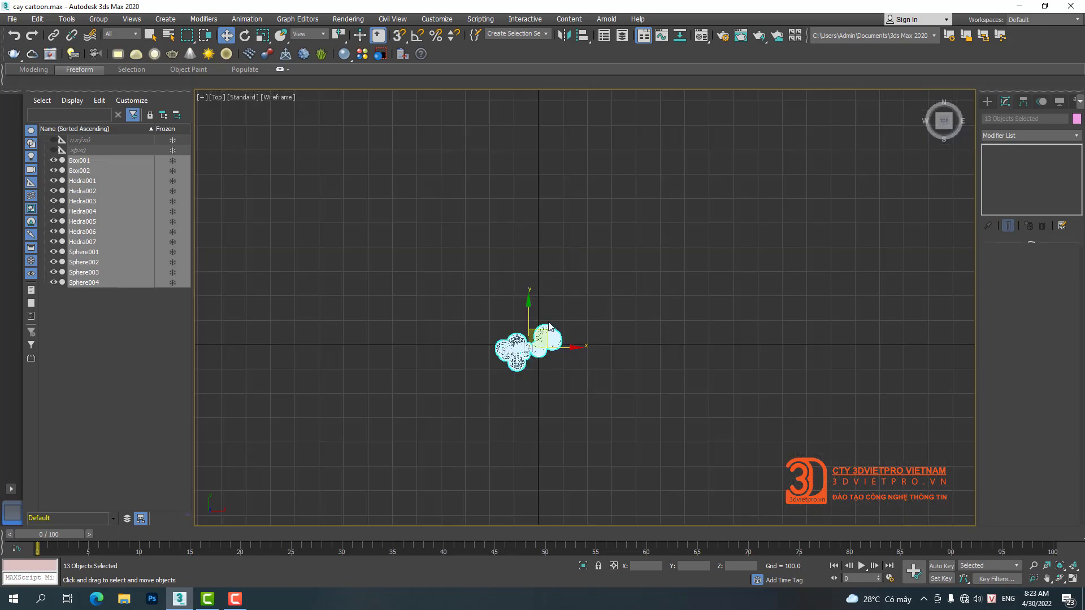
mouse_move(527, 314)
shift+mouse_down()
mouse_move(527, 244)
mouse_move(522, 280)
mouse_move(485, 328)
mouse_move(497, 321)
shift+mouse_up()
click(537, 346)
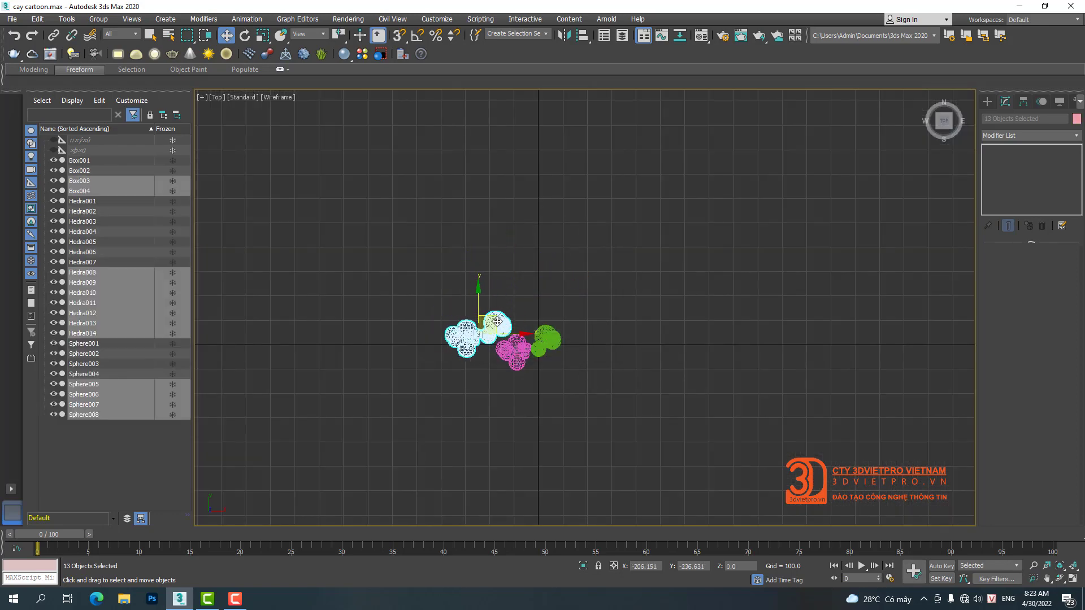
Step: Rotate the original green tree and the copied hedra tree about their vertical axes so they differ from their twins
key(p)
alt+middle_drag(559, 339, 589, 311)
drag(731, 233, 459, 349)
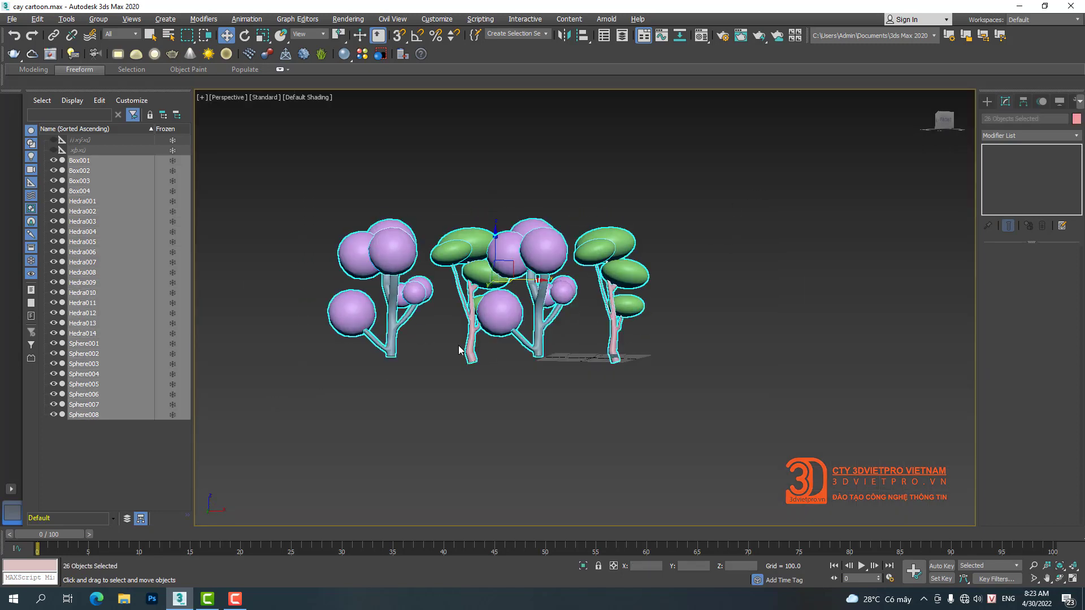
click(779, 278)
drag(595, 374, 593, 373)
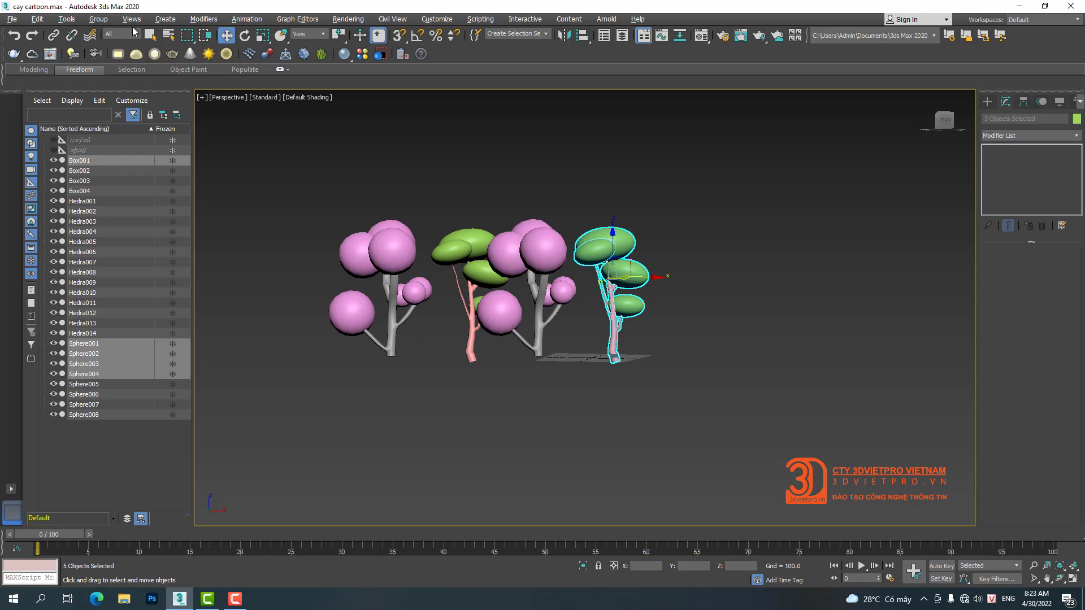
right_click(650, 264)
click(666, 281)
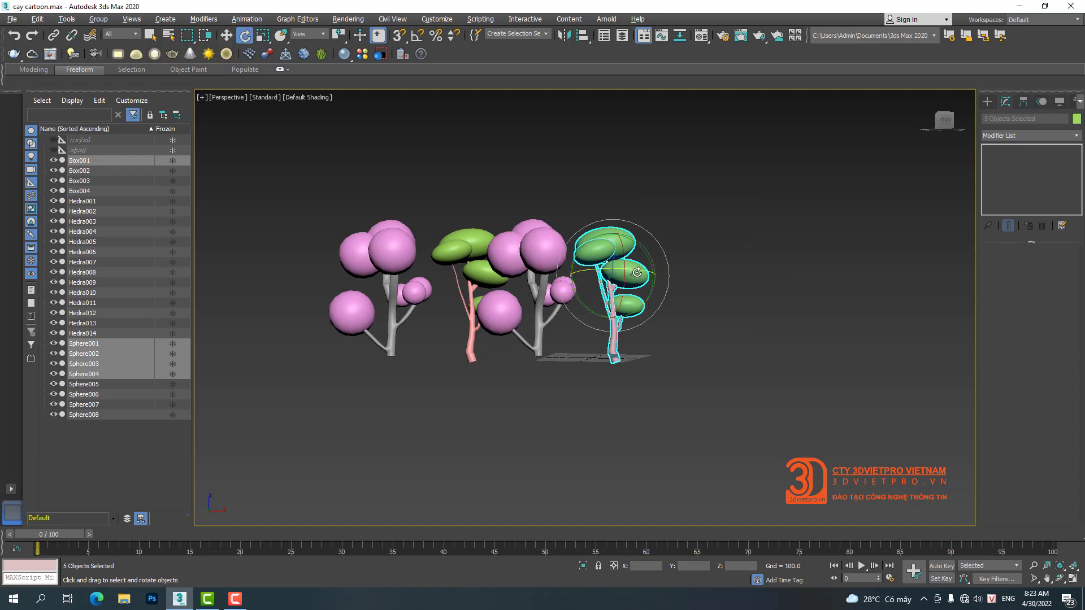
drag(625, 282, 504, 272)
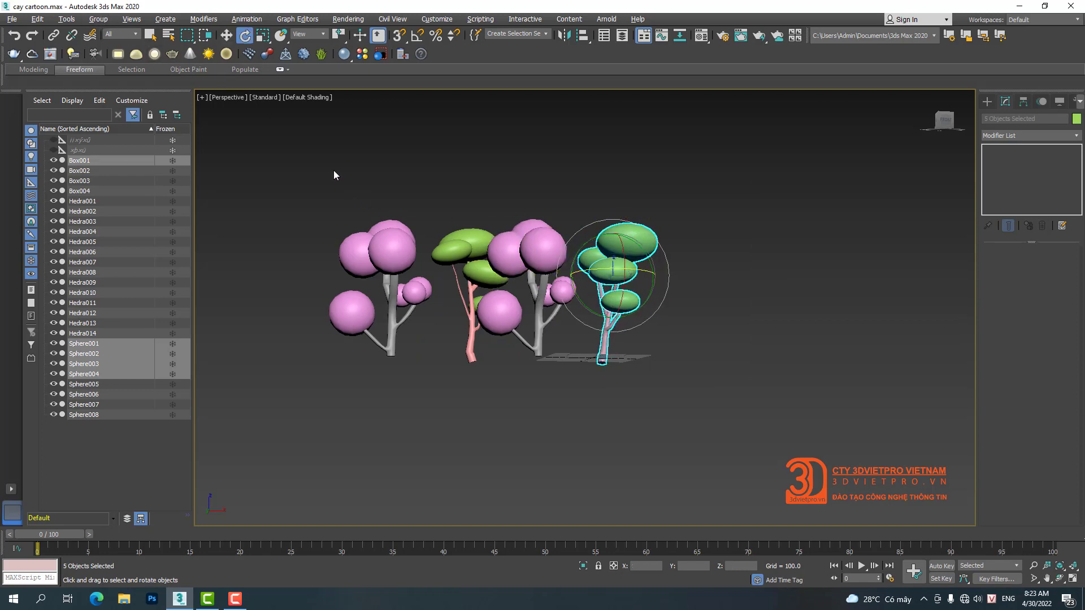
drag(419, 359, 419, 358)
drag(373, 276, 248, 287)
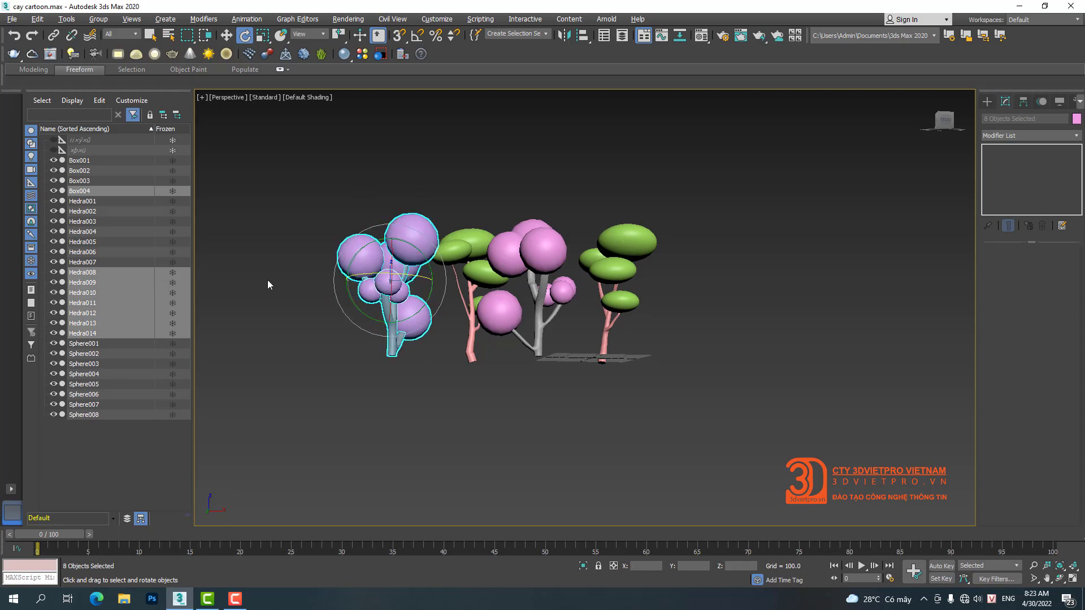
Step: Clone all four trees as one copy along X to extend the row
key(ctrl+a)
right_click(592, 304)
click(605, 312)
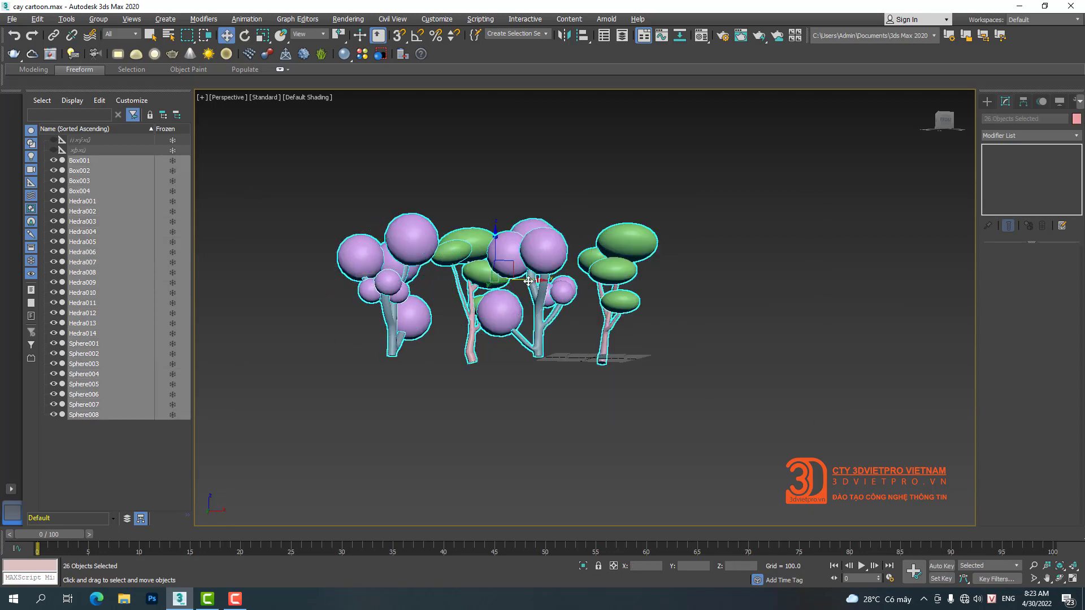
mouse_move(528, 281)
shift+mouse_down()
mouse_move(831, 283)
mouse_move(806, 283)
shift+mouse_up()
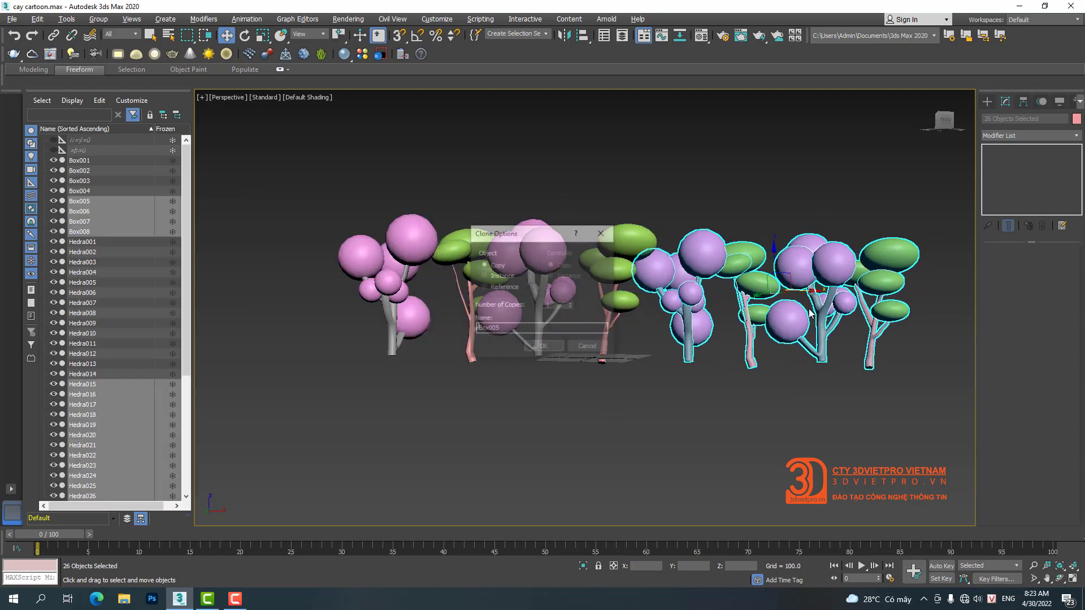
click(544, 348)
Step: Scale up the four copied trees slightly, move them a little away from the originals, and clear the selection
scroll(664, 300, down, 5)
scroll(636, 364, up, 1)
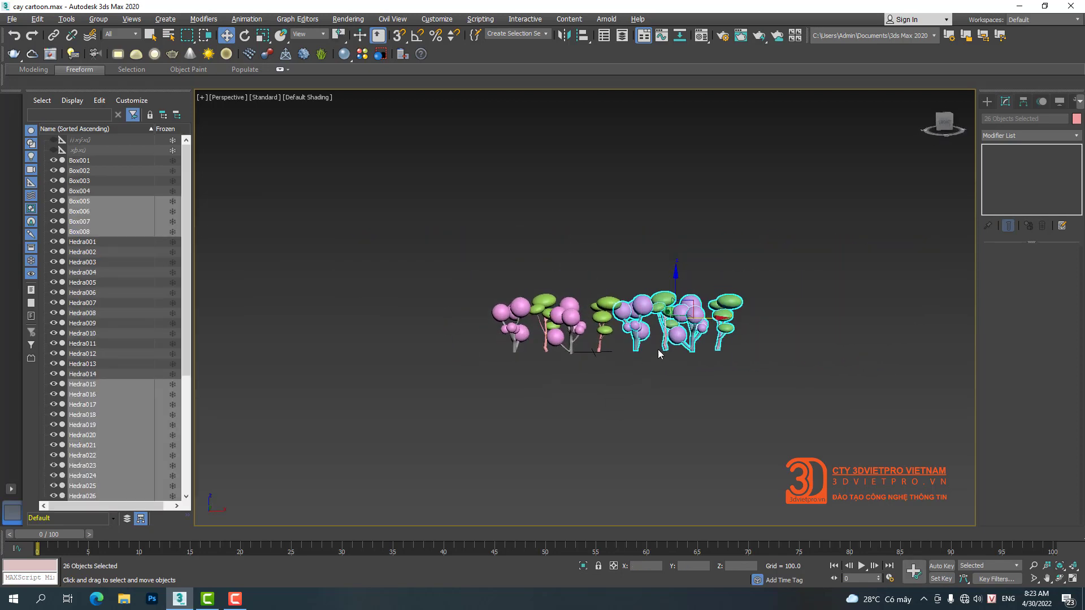
right_click(685, 331)
click(695, 360)
right_click(676, 305)
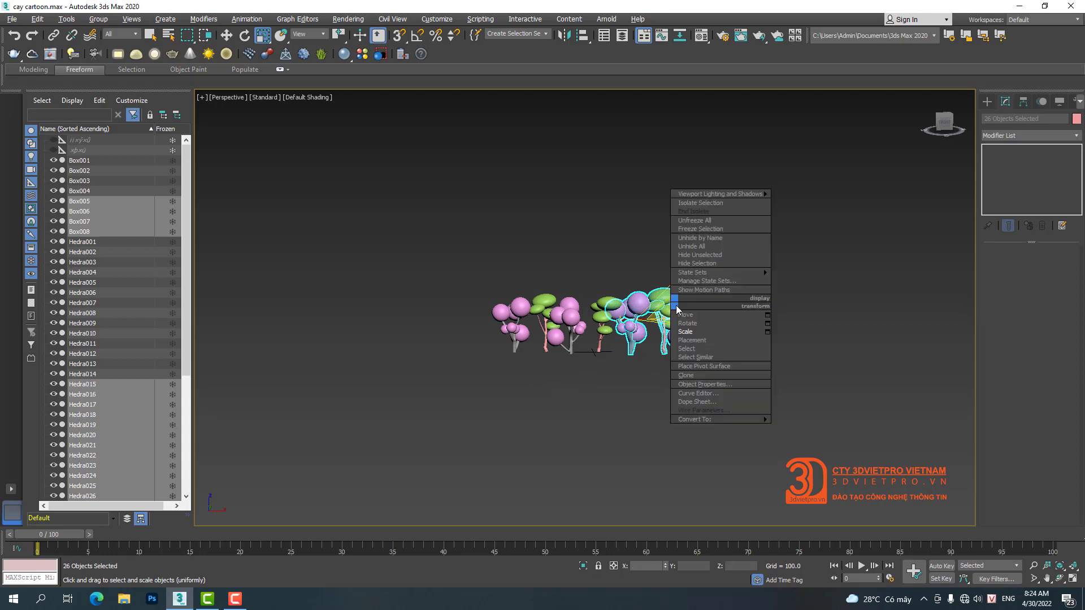
click(685, 314)
drag(677, 288, 689, 283)
click(703, 365)
Step: Rotate the green tree at the far end of the copied group and scale it up uniformly above its neighbors
click(760, 319)
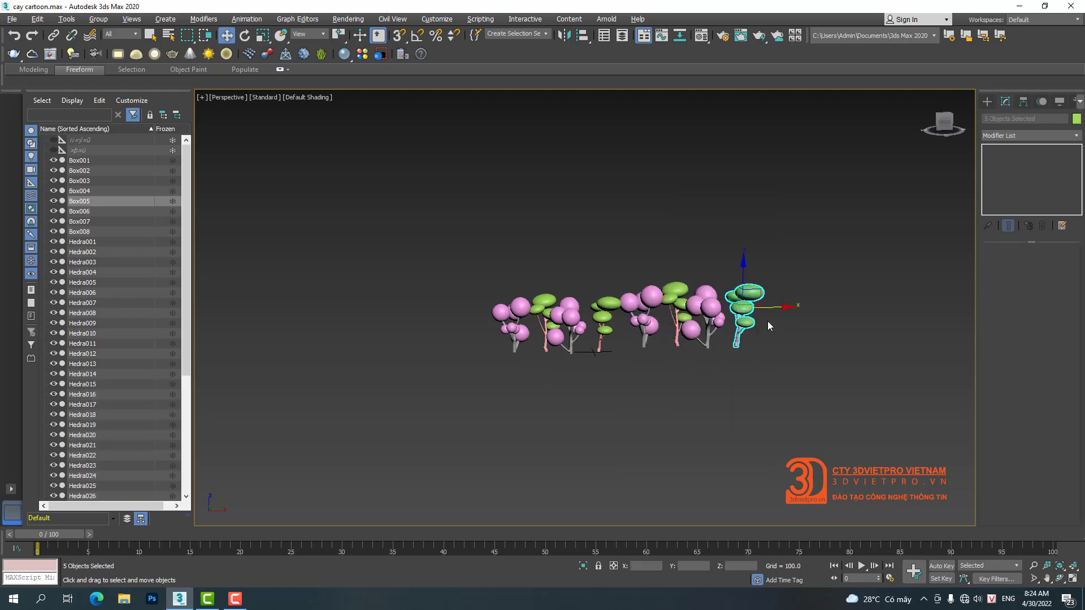
right_click(764, 308)
click(793, 332)
drag(739, 314, 744, 261)
right_click(761, 318)
click(775, 348)
key(ctrl+z)
right_click(738, 284)
click(752, 297)
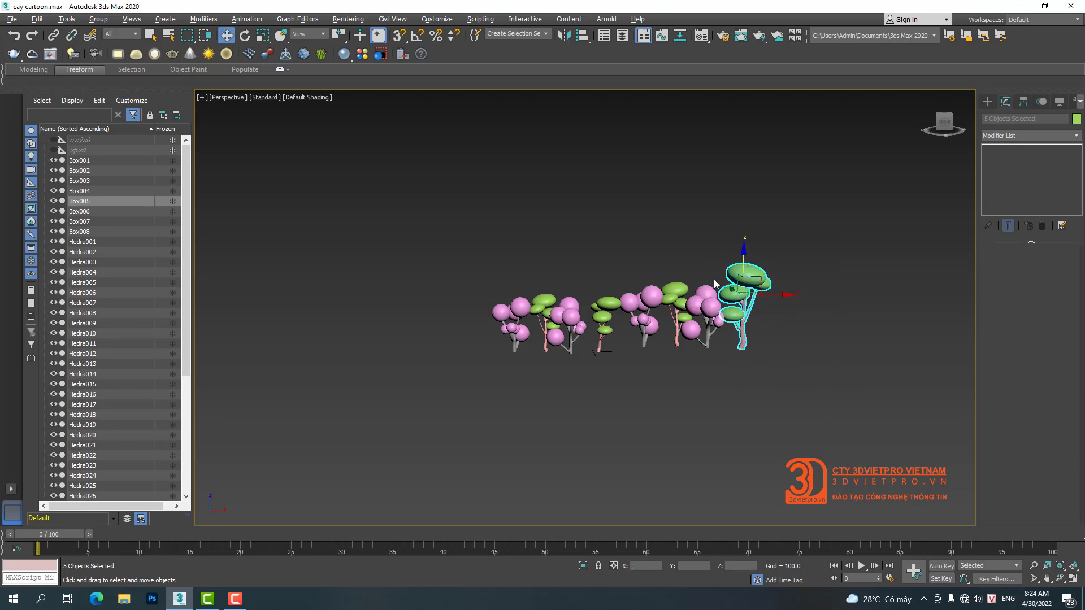
Step: Scale up the hedra tree at the other end of the row uniformly, including its trunk and foliage
scroll(550, 306, up, 4)
drag(485, 281, 517, 396)
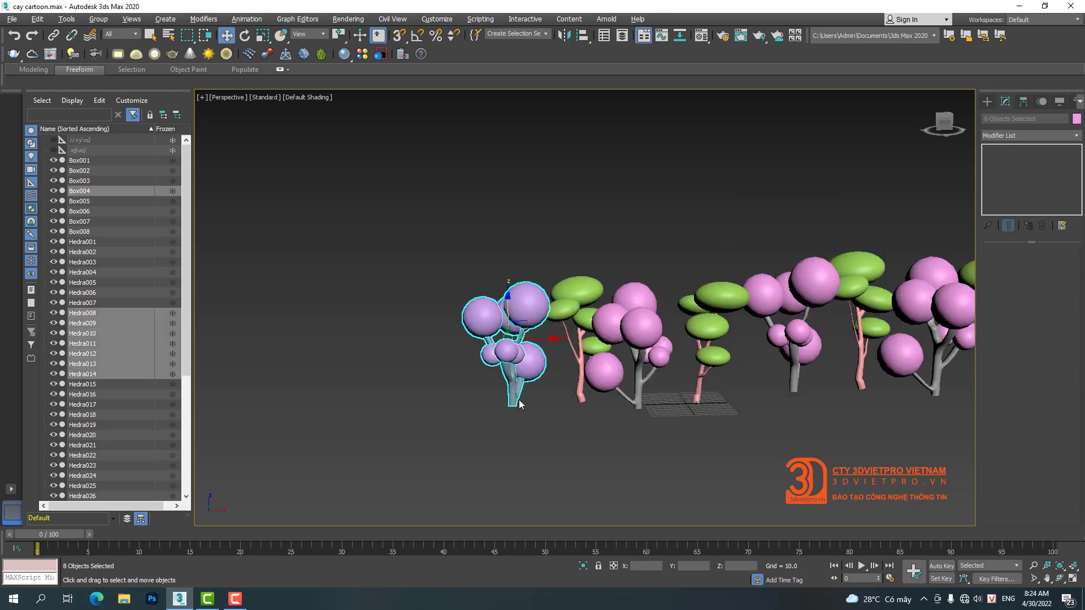
right_click(515, 397)
click(537, 421)
drag(503, 336, 490, 277)
right_click(503, 315)
click(533, 318)
scroll(565, 331, down, 2)
middle_drag(567, 343, 567, 355)
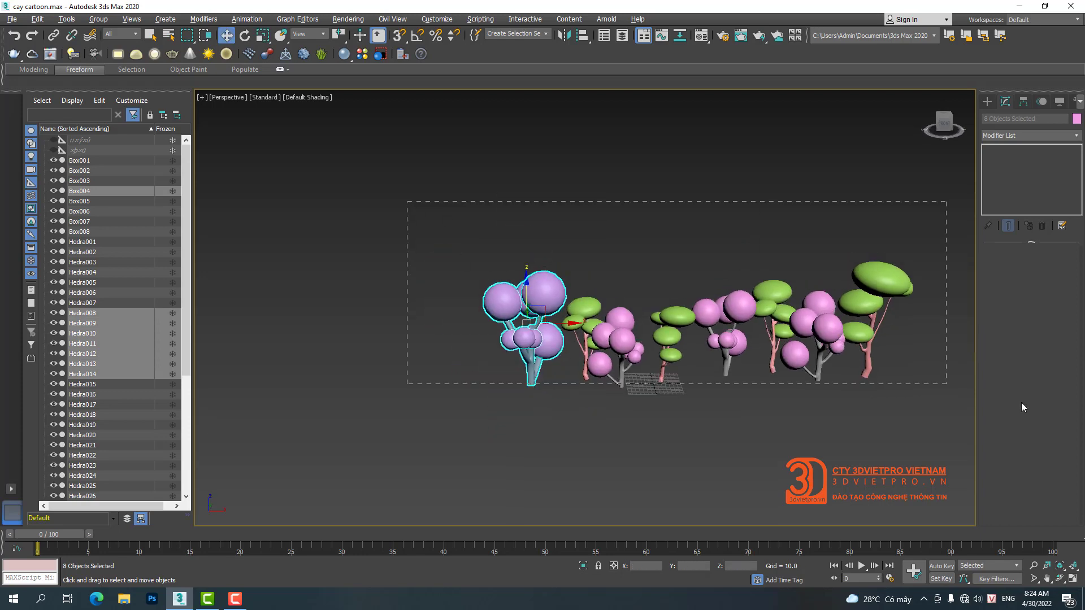
Step: Clone the whole row of eight trees as one copy along X to double its length
key(ctrl+a)
scroll(567, 401, down, 3)
mouse_move(476, 349)
shift+mouse_down()
mouse_move(755, 349)
mouse_move(719, 376)
shift+mouse_up()
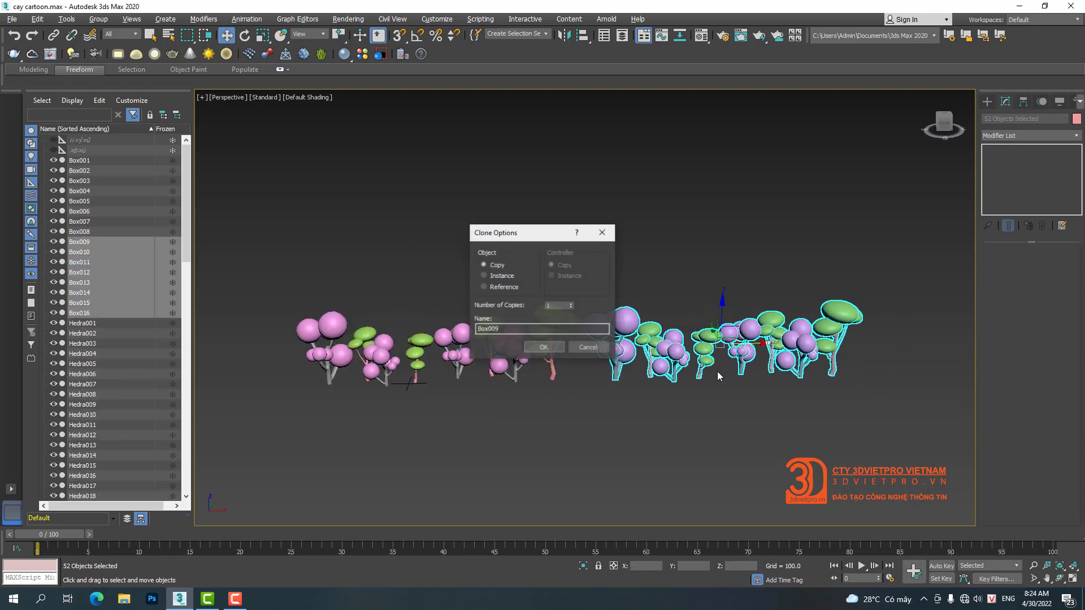
click(542, 347)
Step: Clone the full tree row as a copy along Y and shift the new row along X to stagger it
alt+middle_drag(543, 353, 613, 422)
scroll(613, 421, down, 5)
drag(497, 328, 684, 460)
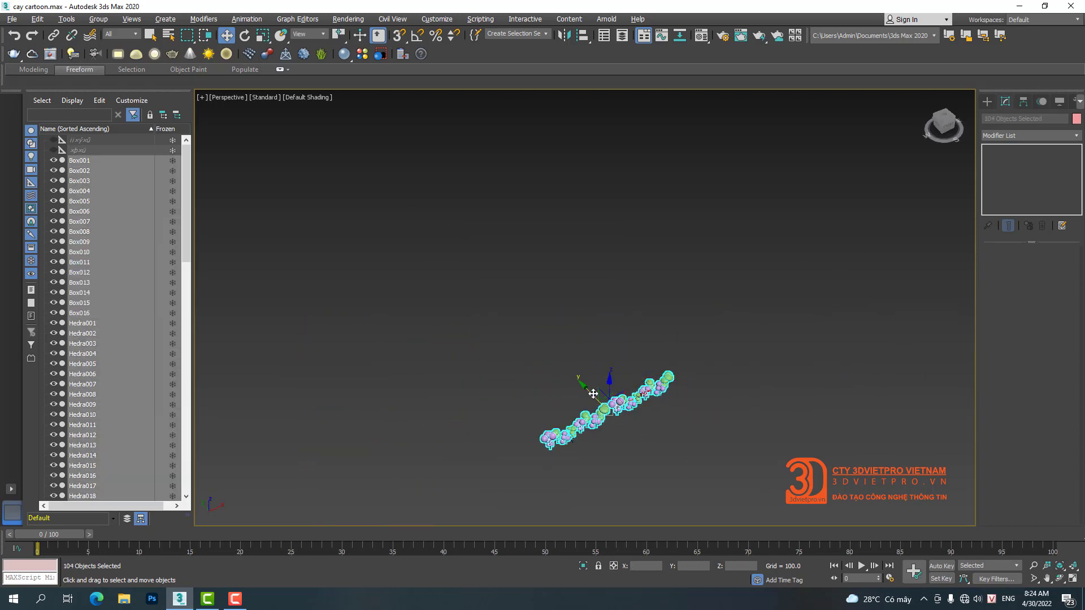
shift+drag(593, 394, 581, 383)
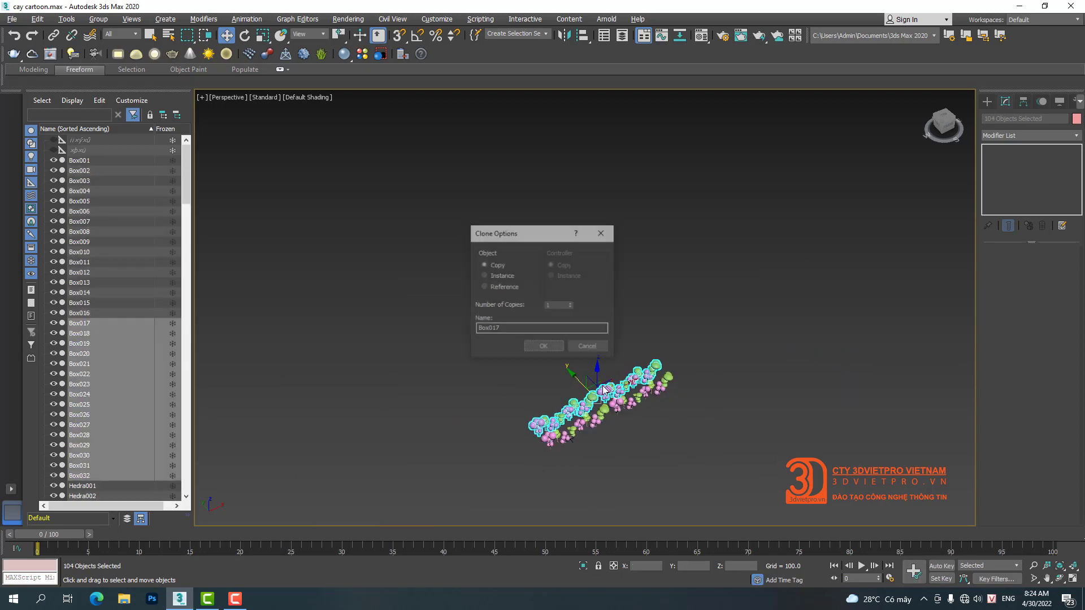
click(547, 347)
scroll(631, 298, up, 3)
drag(630, 305, 544, 318)
Step: Clone both staggered tree rows as one copy along X to lengthen the forest, and clear the selection
drag(364, 237, 893, 476)
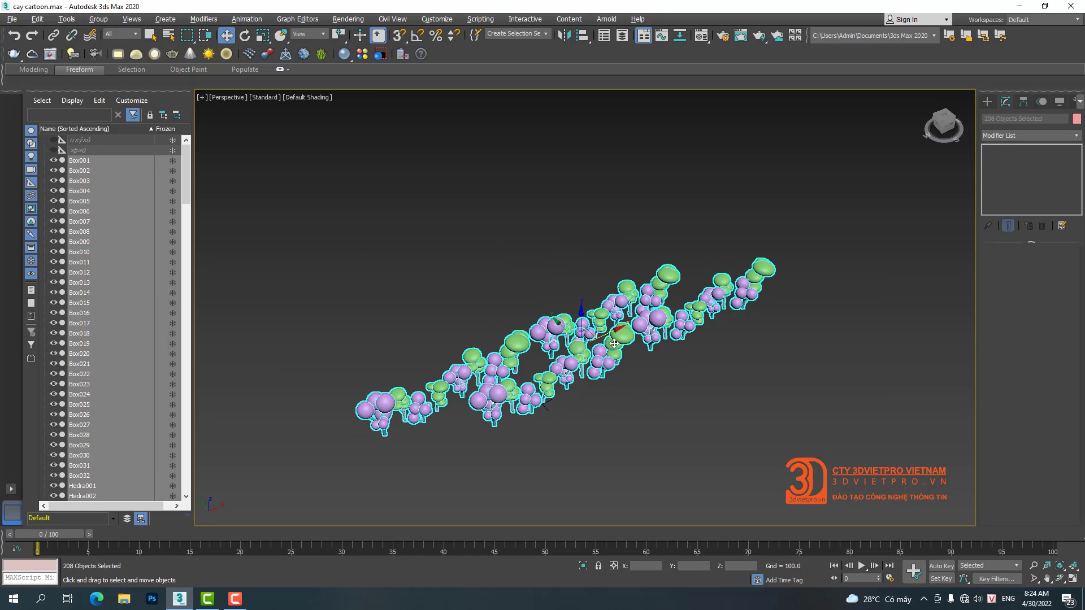
shift+drag(606, 333, 608, 349)
click(543, 347)
alt+middle_drag(544, 347, 706, 280)
scroll(706, 279, up, 10)
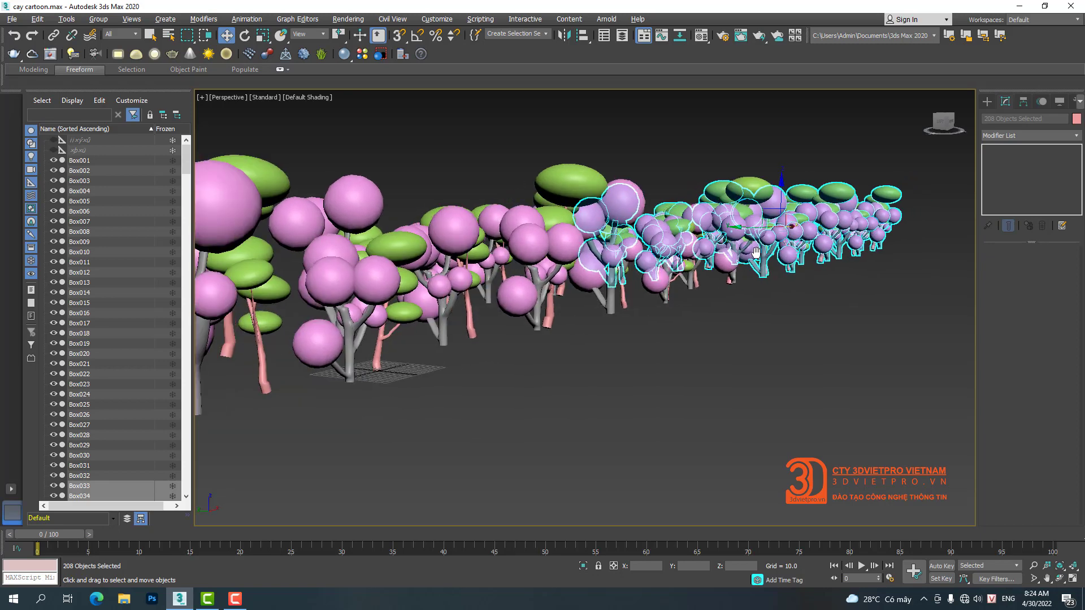
click(810, 316)
middle_drag(805, 327, 830, 339)
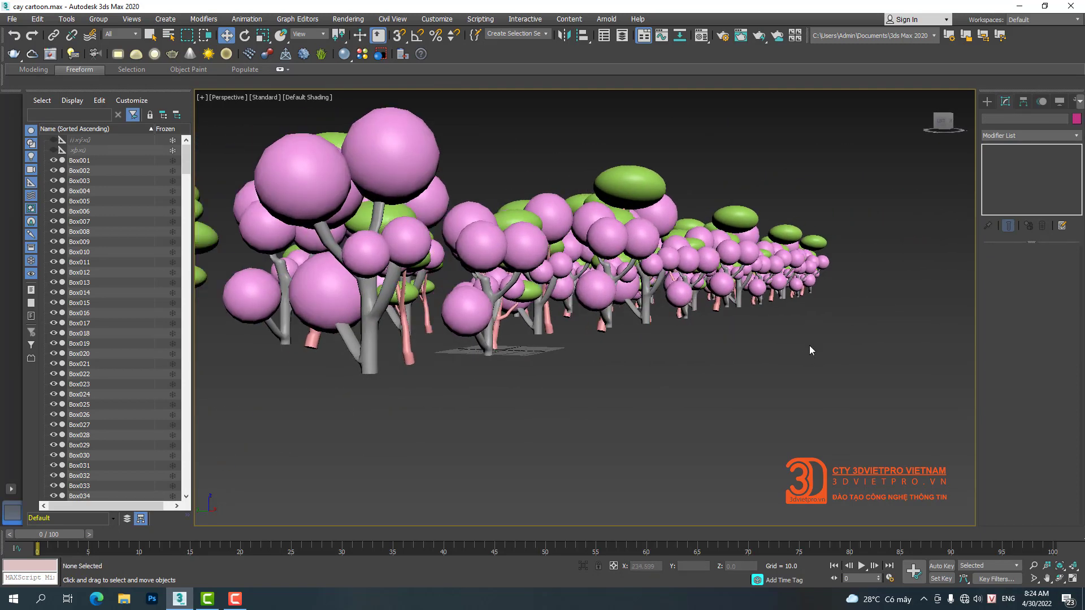
Step: Draw a standard plane about 6847 long by 9772 wide over the tree rows in the top view
key(t)
scroll(808, 346, down, 3)
click(987, 101)
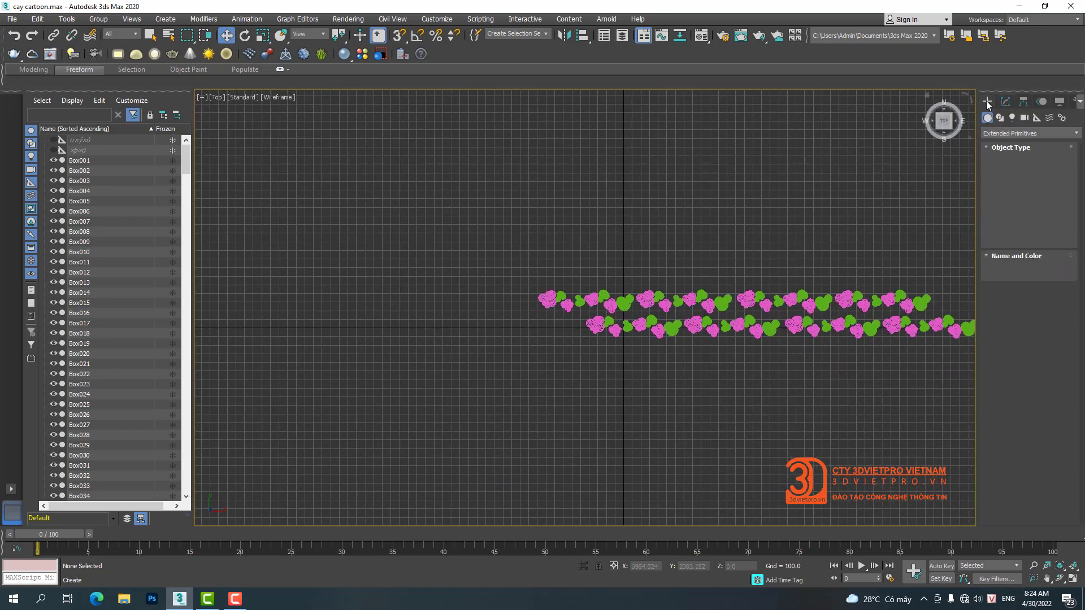
click(1017, 133)
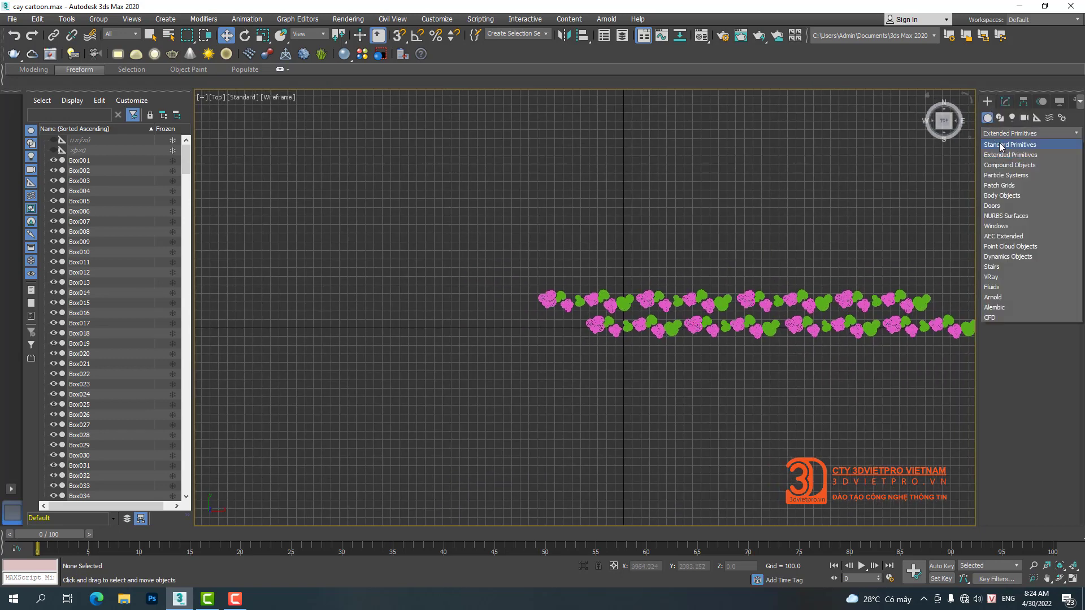
click(1012, 144)
click(1050, 217)
scroll(639, 250, down, 4)
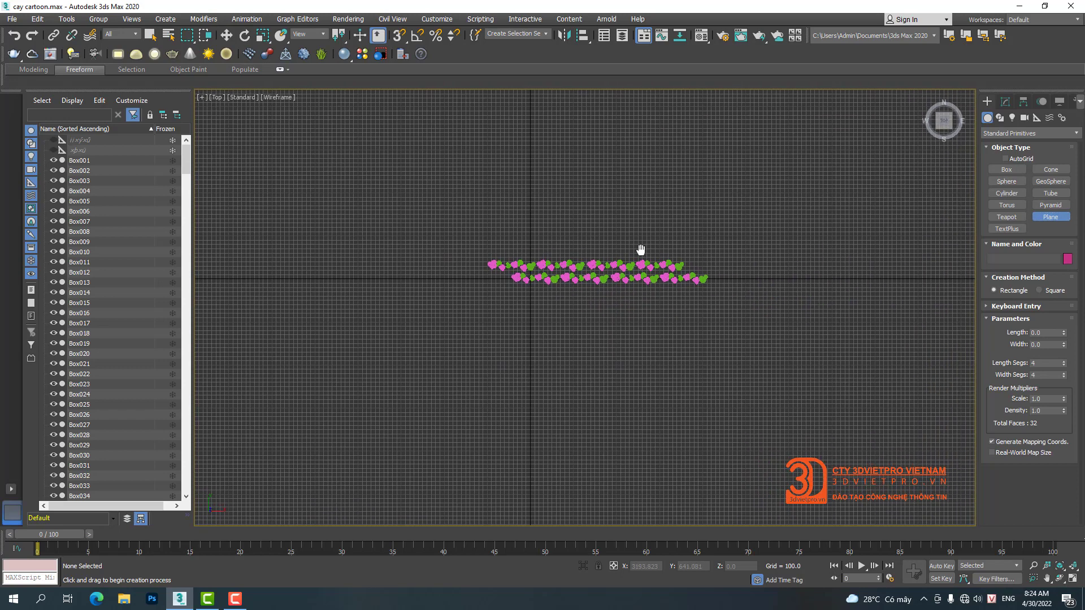
drag(394, 196, 816, 491)
Step: Move the plane so the tree rows sit near its centre, and display the view shaded
key(w)
drag(623, 328, 565, 252)
key(F3)
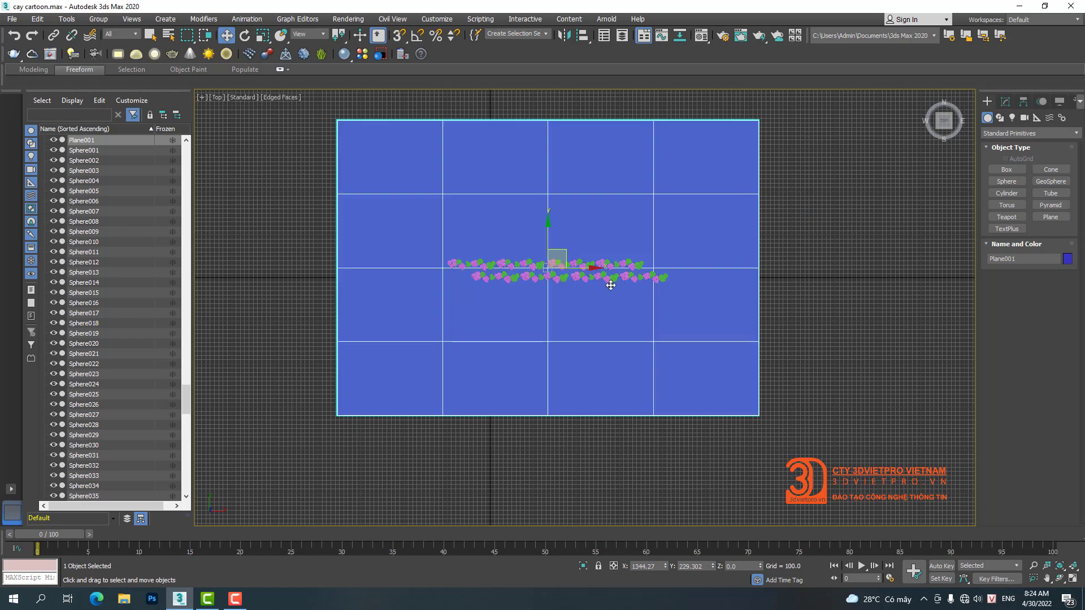
Step: Set the plane's length and width segments to 50 each
click(1005, 101)
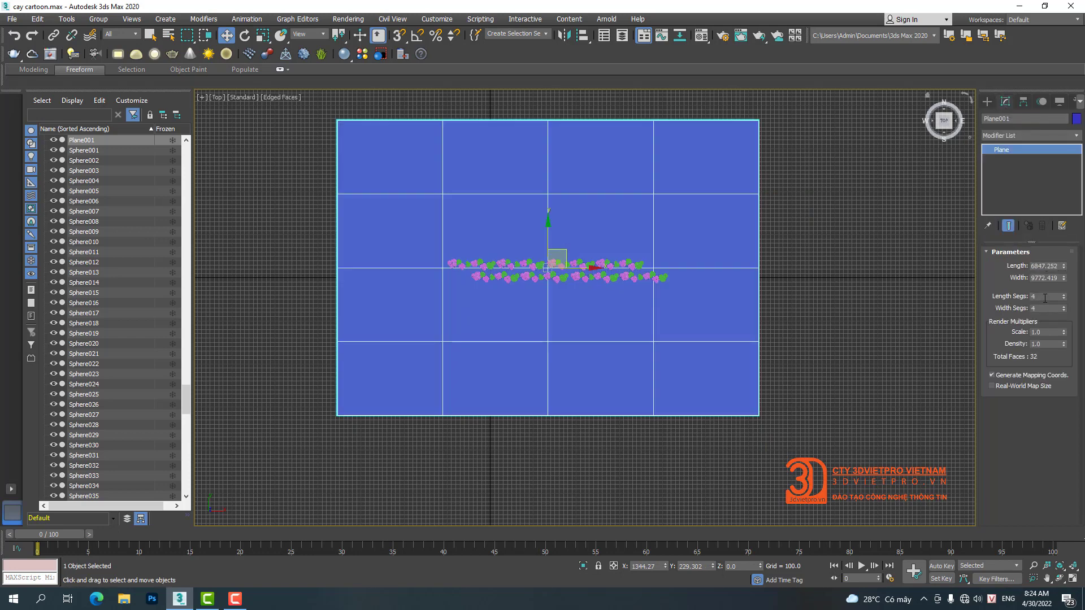
double_click(1044, 298)
text(50)
key(Tab)
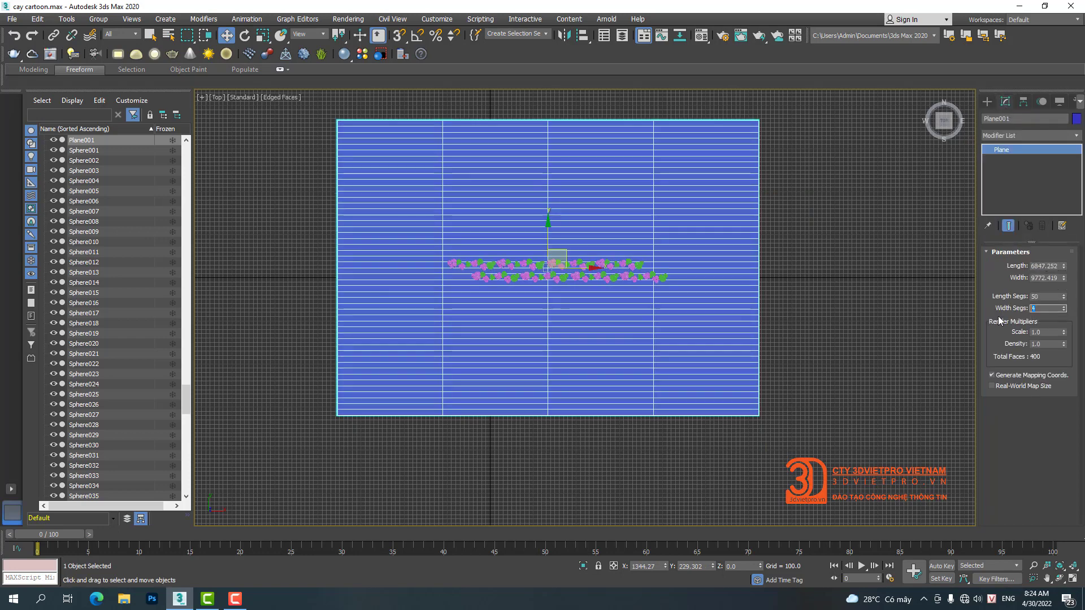
right_click(743, 201)
click(885, 300)
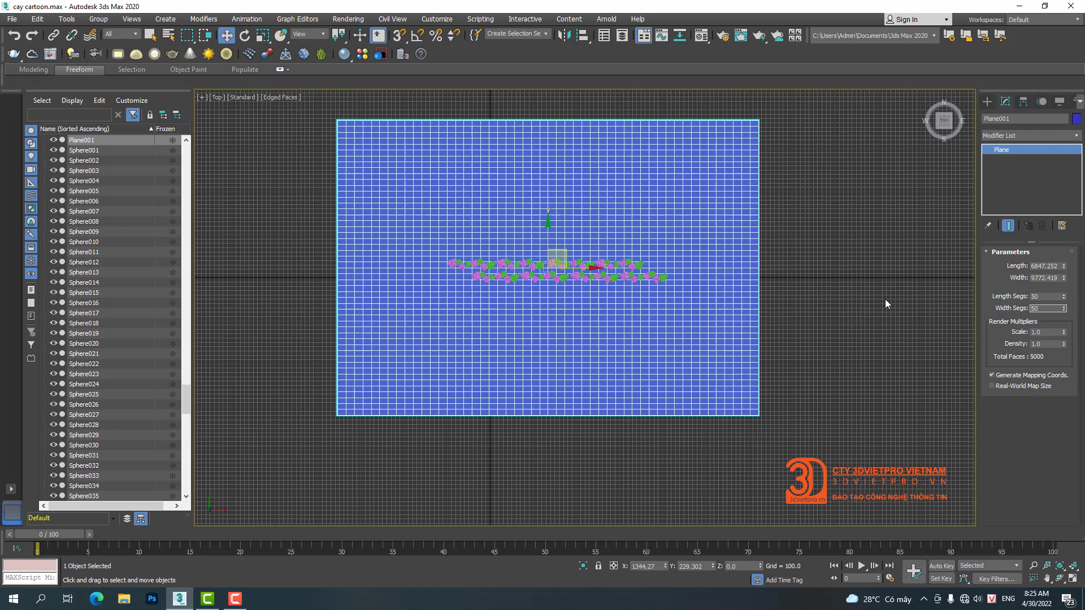
Step: Convert the plane to an Editable Poly and enter polygon sub-object level
right_click(692, 261)
mouse_move(790, 382)
click(826, 386)
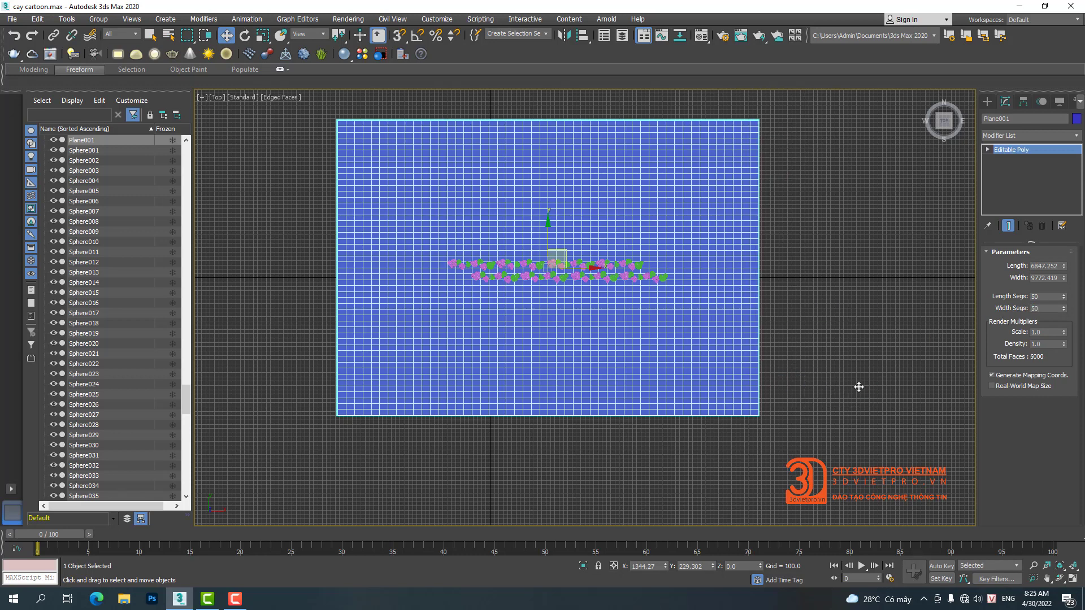
click(1042, 265)
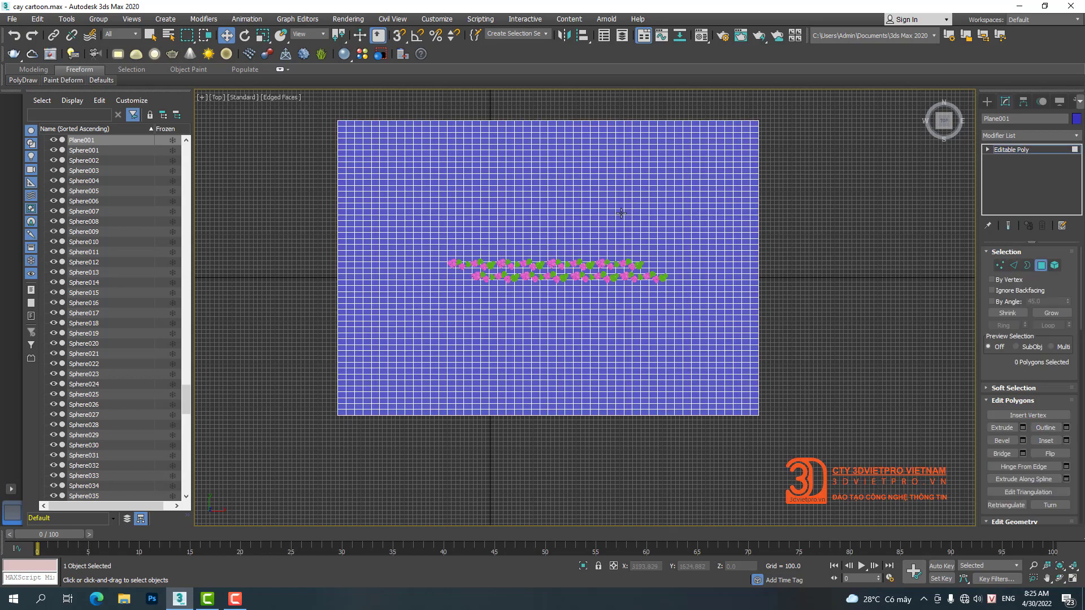
Step: Display the plane and trees in the perspective view with edged faces
alt+middle_drag(622, 213, 622, 159)
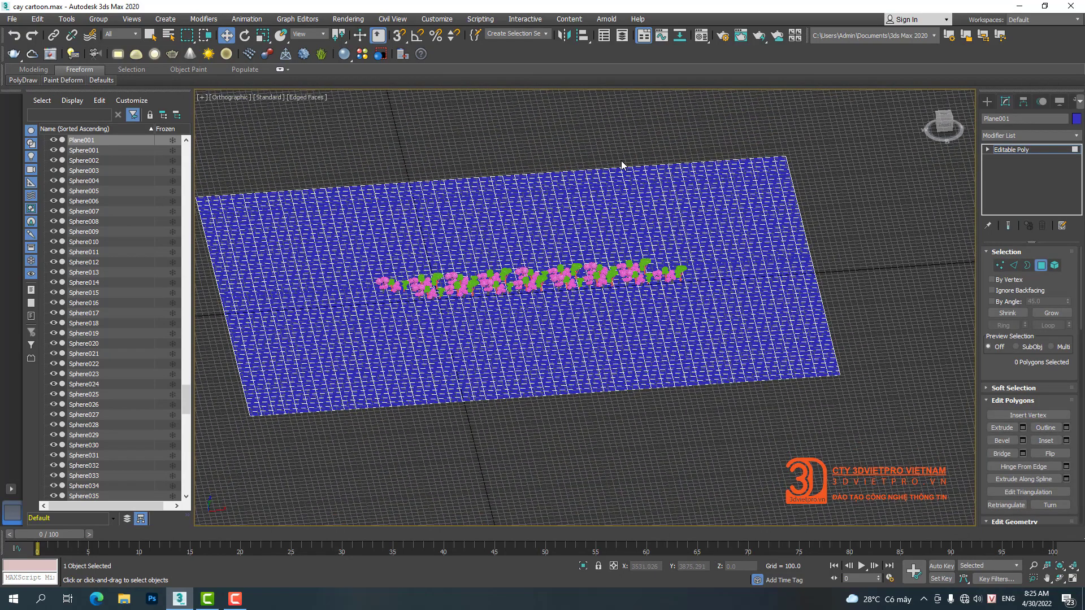
key(p)
scroll(662, 240, down, 3)
key(F4)
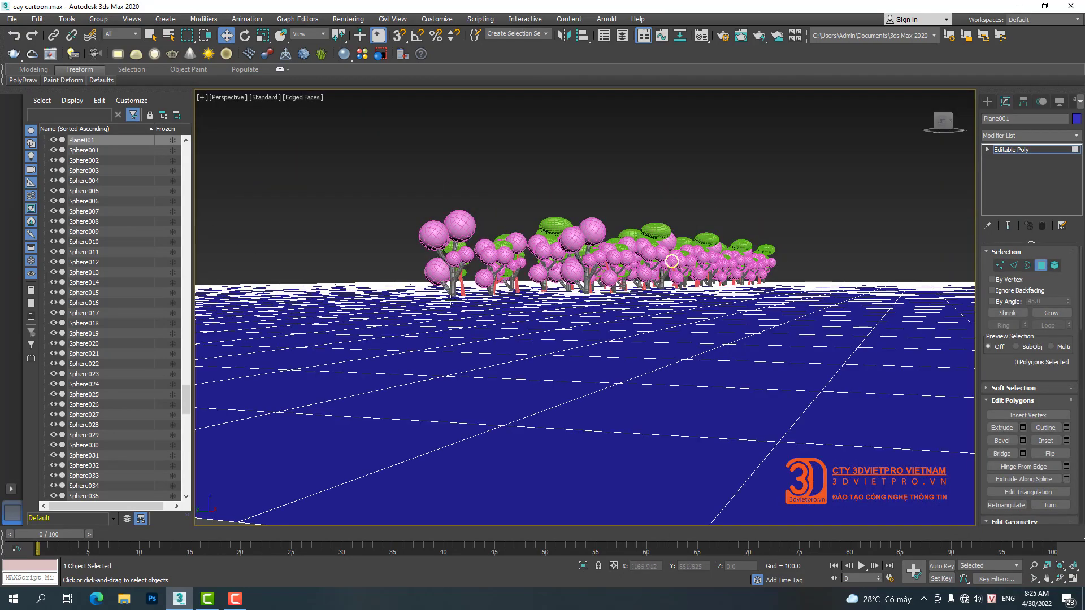
Step: Select nine scattered polygons around the plane's outer areas, mostly along the far side behind the tree rows and at both ends
click(387, 285)
scroll(550, 285, down, 5)
alt+middle_drag(544, 267, 555, 284)
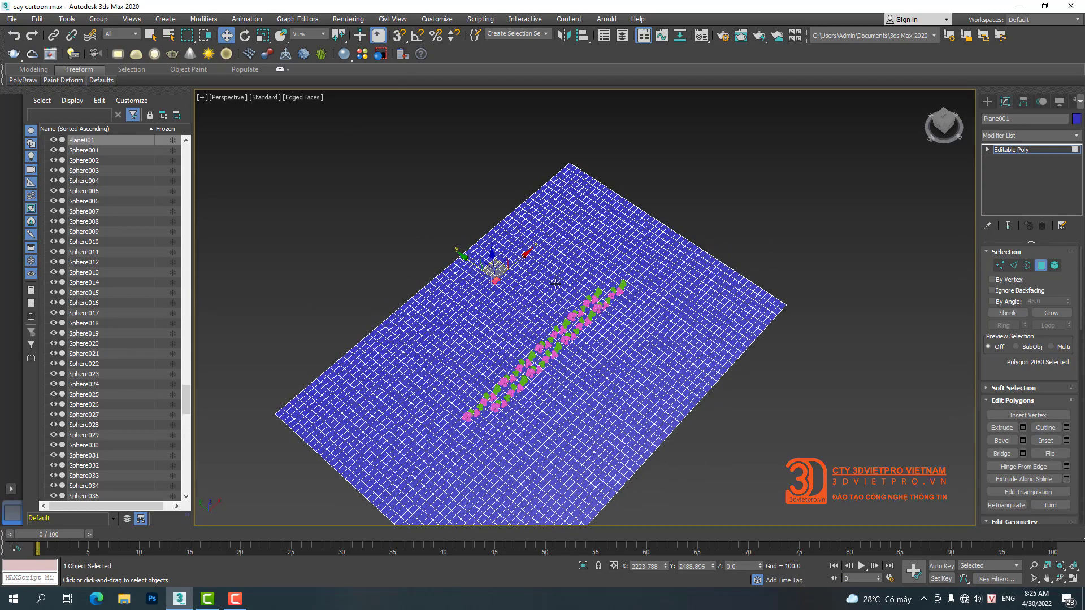
ctrl+click(676, 245)
ctrl+click(676, 253)
ctrl+click(358, 354)
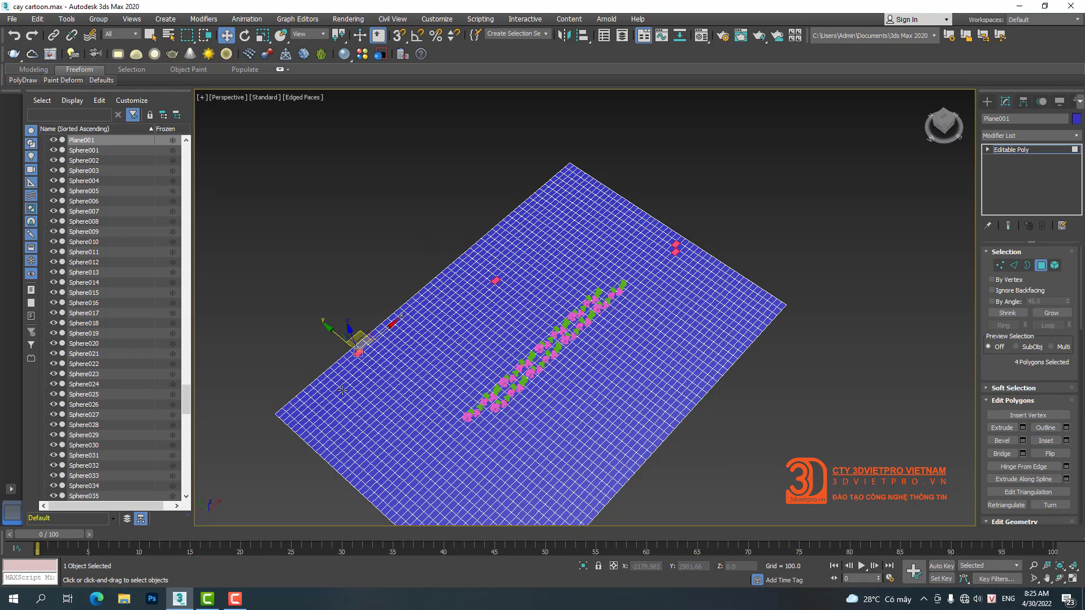
ctrl+click(338, 391)
ctrl+click(341, 419)
ctrl+click(415, 510)
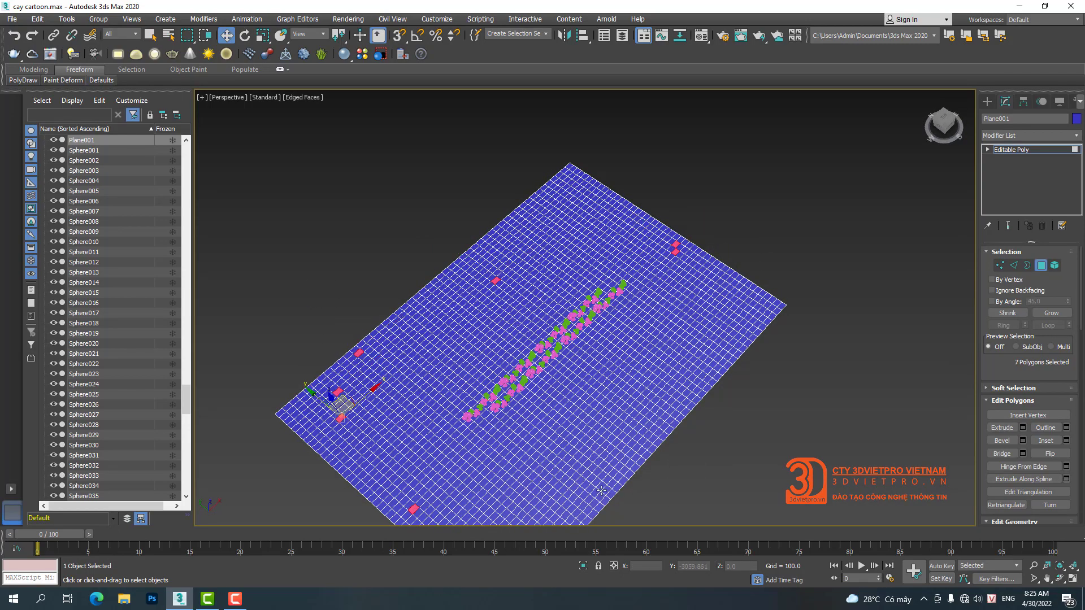
ctrl+click(601, 486)
key(ctrl+z)
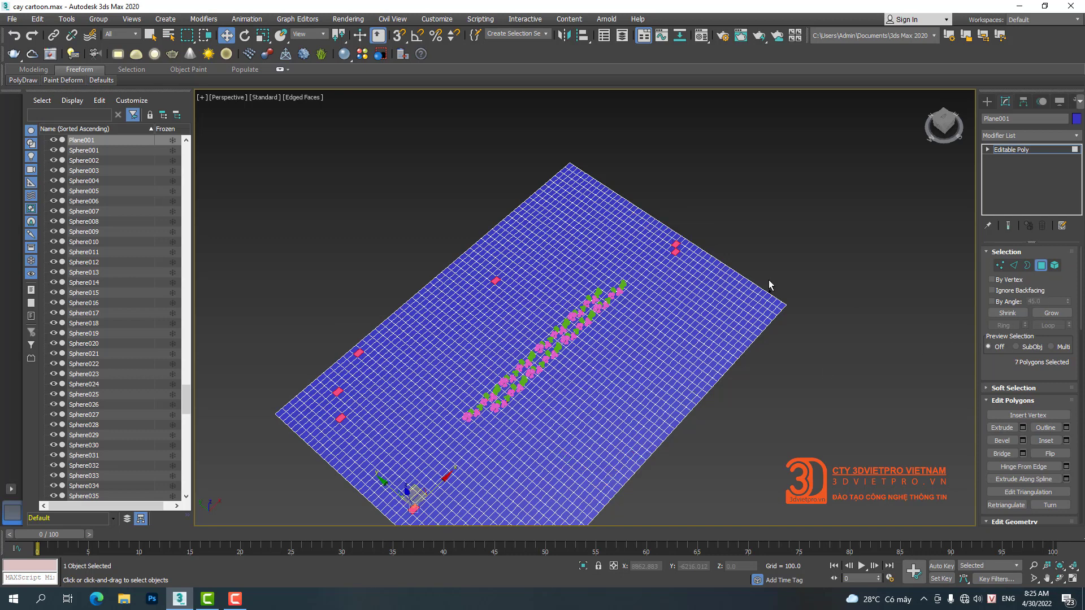
ctrl+click(427, 295)
ctrl+click(583, 190)
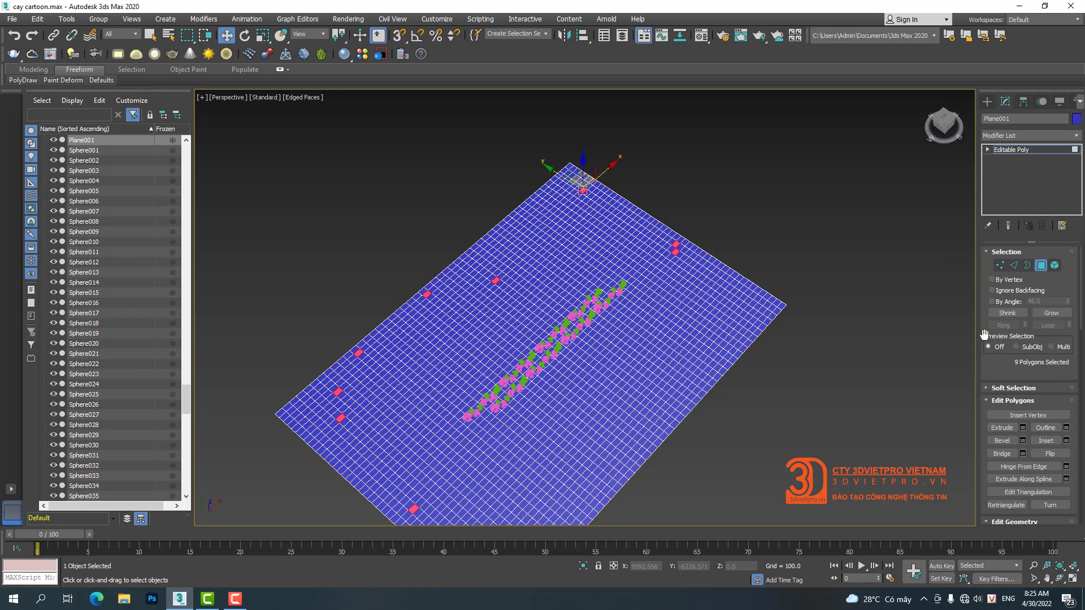
Step: Enable Soft Selection for the selected polygons with a falloff of 8572.85 and a pinch of 2.36
drag(978, 324, 904, 322)
alt+middle_drag(706, 265, 640, 276)
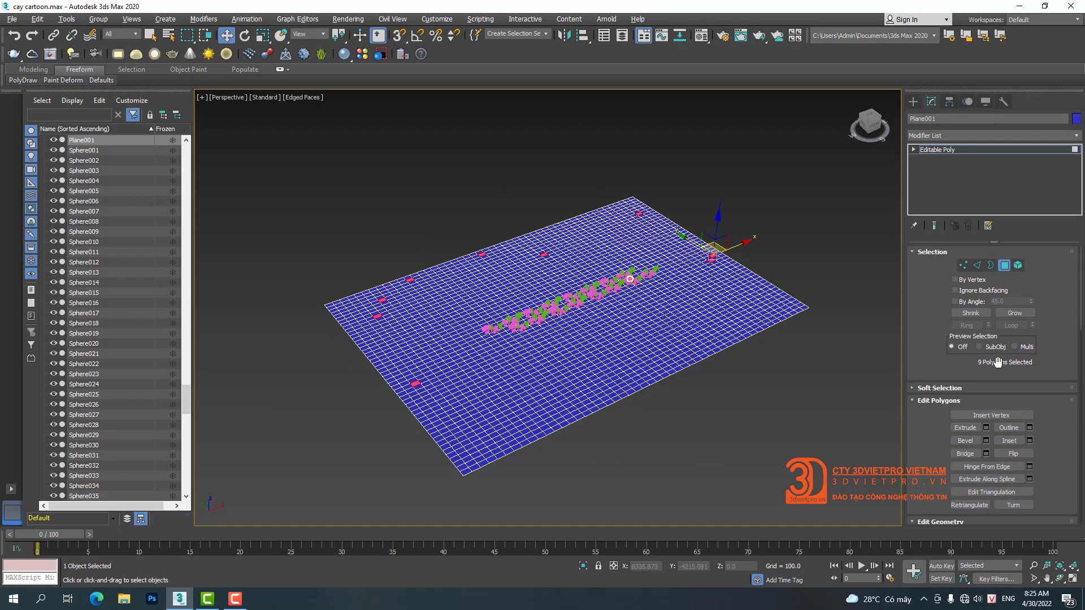
click(935, 388)
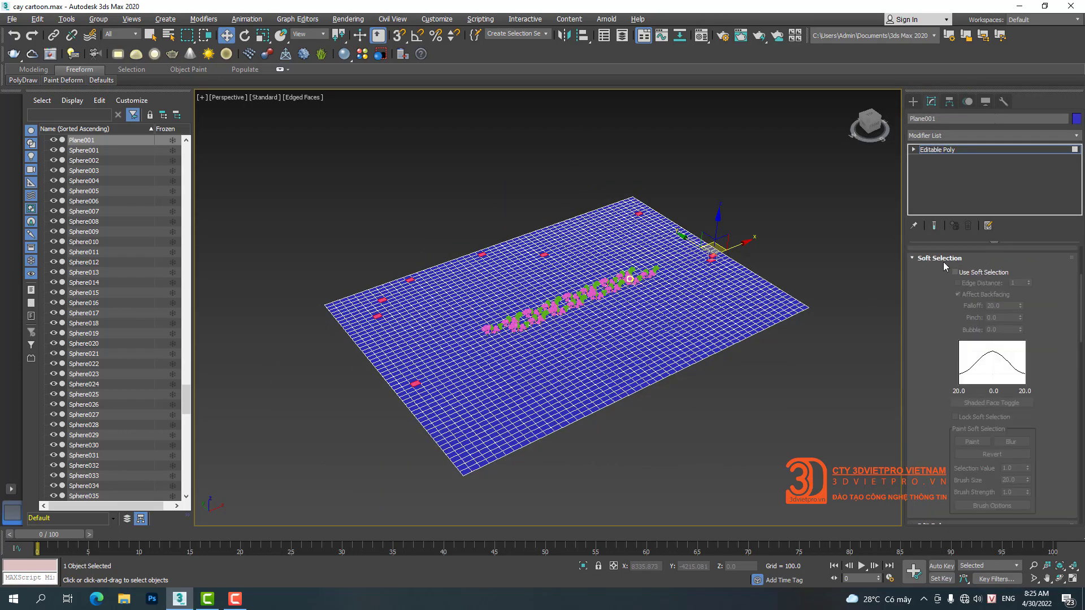
click(956, 272)
drag(1021, 306, 1021, 541)
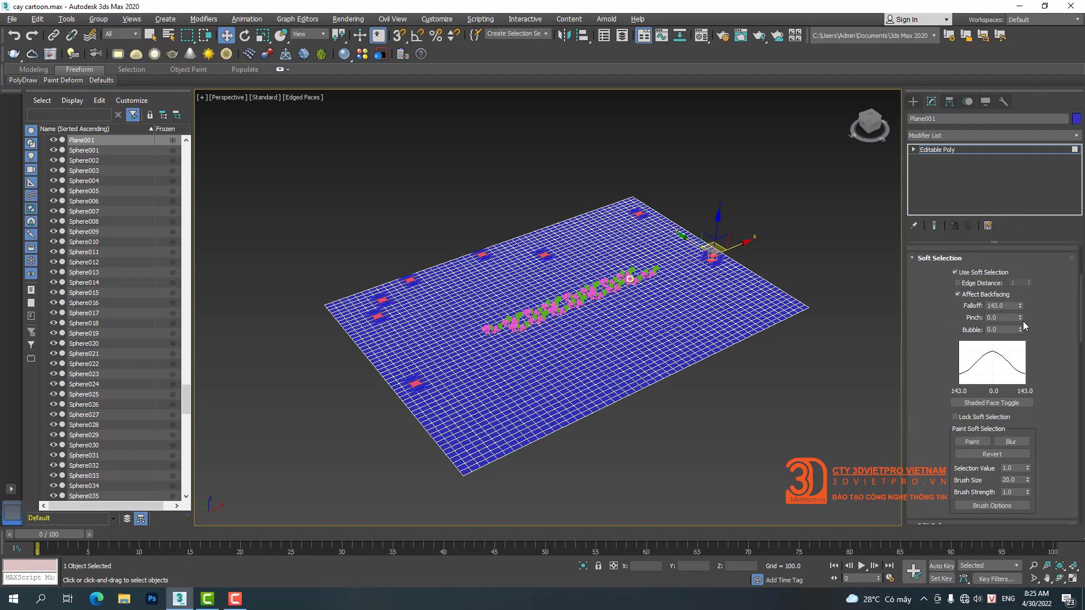
drag(1020, 317, 1015, 191)
scroll(712, 271, up, 4)
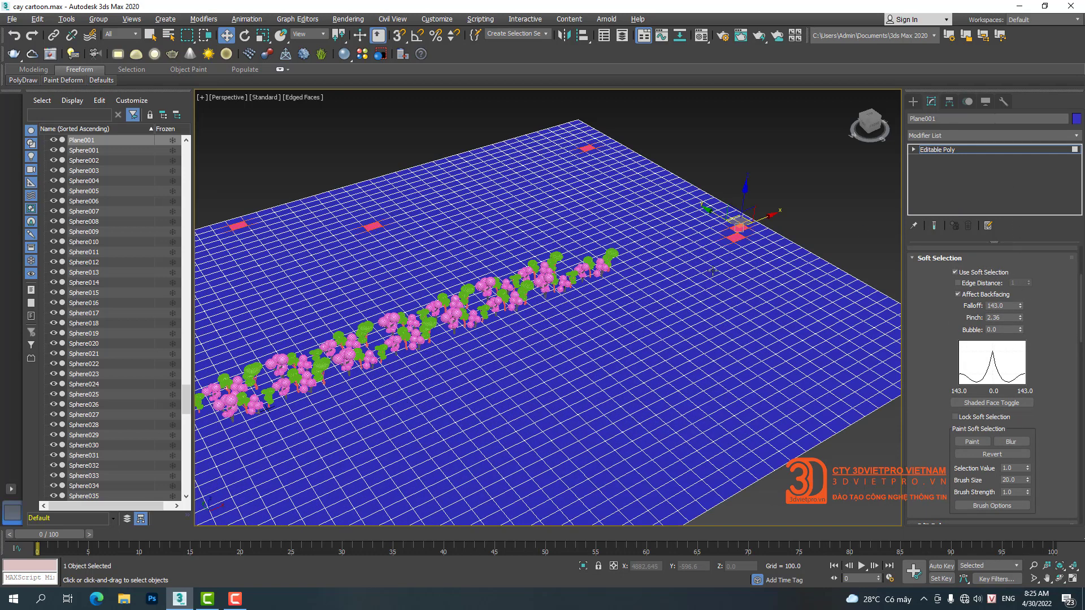
drag(1022, 309, 35, 457)
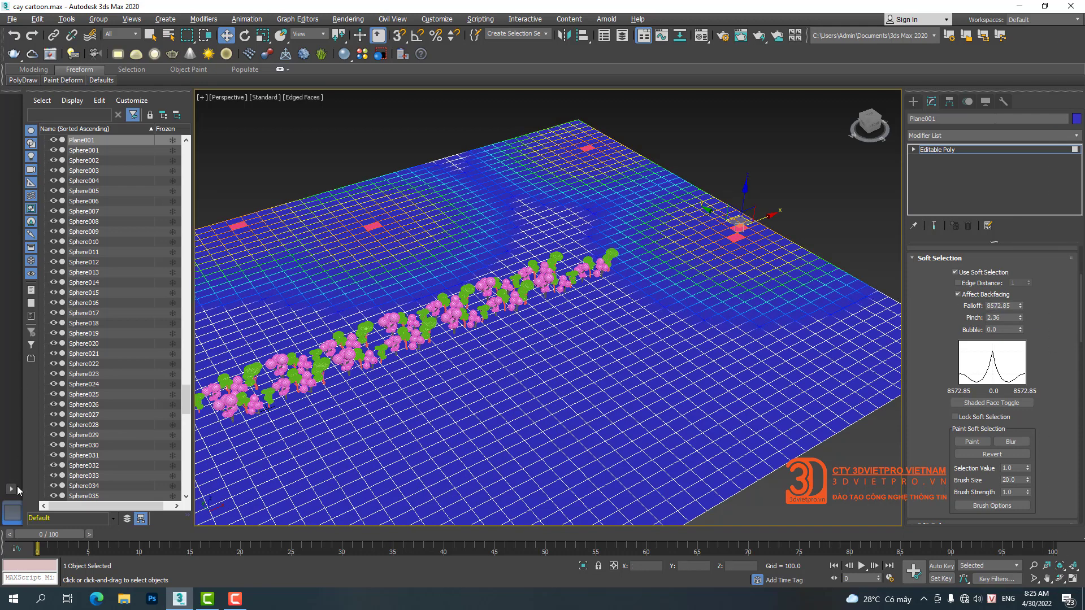
scroll(463, 259, down, 6)
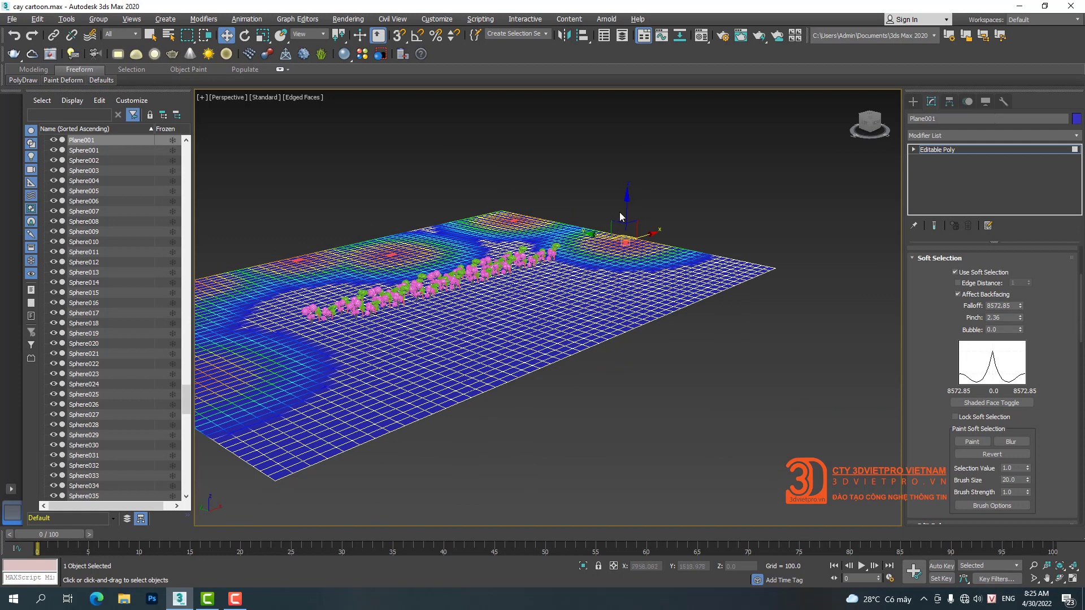
Step: Try raising the soft-selected polygons along Z and resetting the pinch to 0, and undo both changes
drag(625, 199, 626, 191)
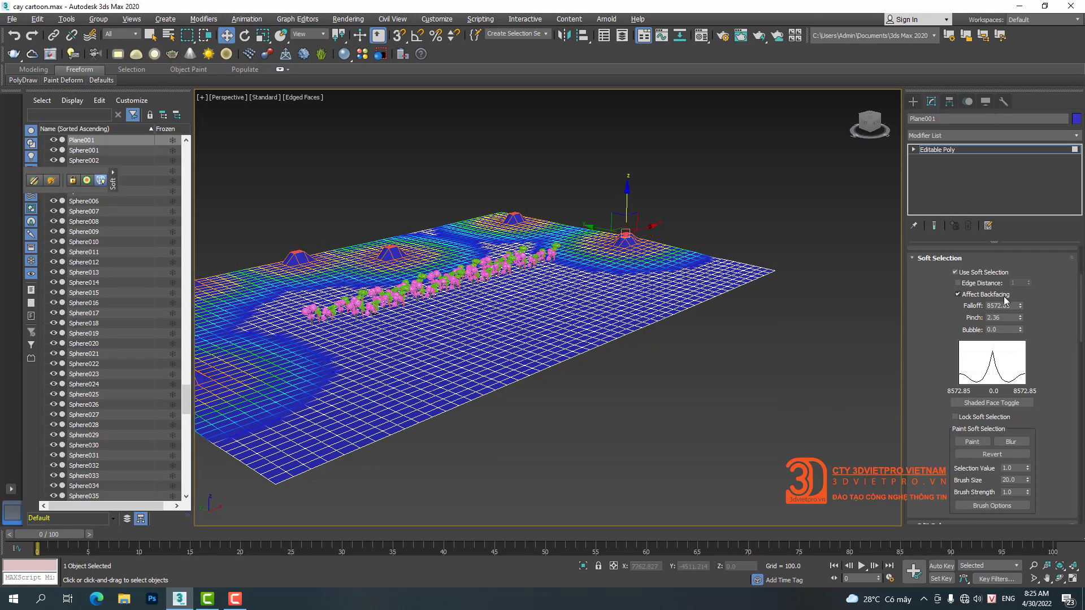
right_click(1019, 317)
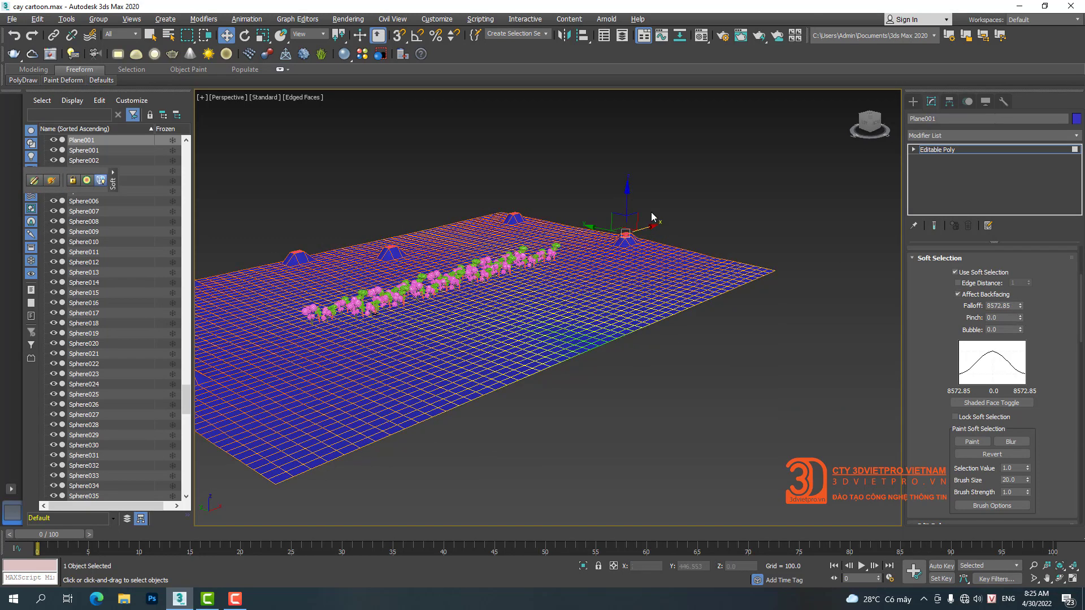
key(ctrl+z)
key(ctrl+z)
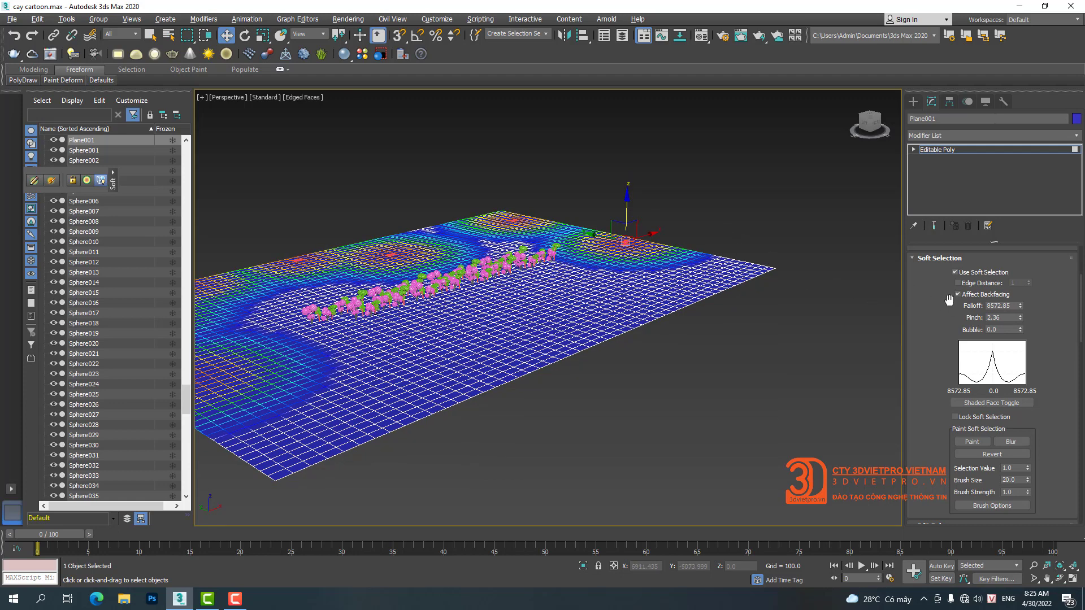
Step: Set the soft selection's falloff to about 32467.09 and pinch to 7.812, try a slight Z lift, and undo the lift
drag(1020, 317, 1009, 185)
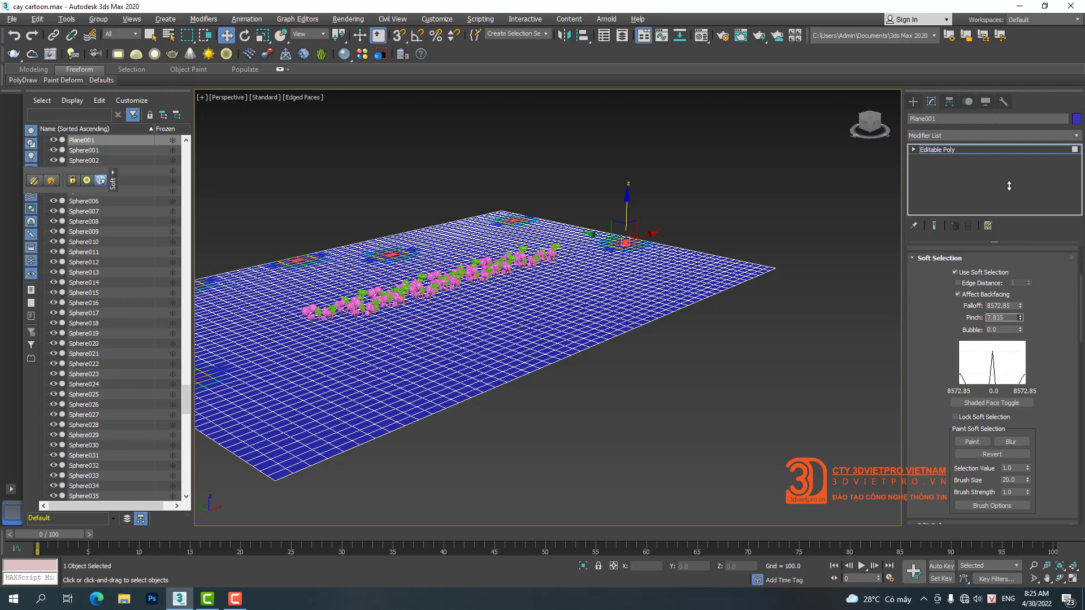
drag(1021, 306, 1009, 216)
mouse_move(626, 206)
mouse_down()
mouse_move(626, 186)
mouse_move(626, 204)
mouse_up()
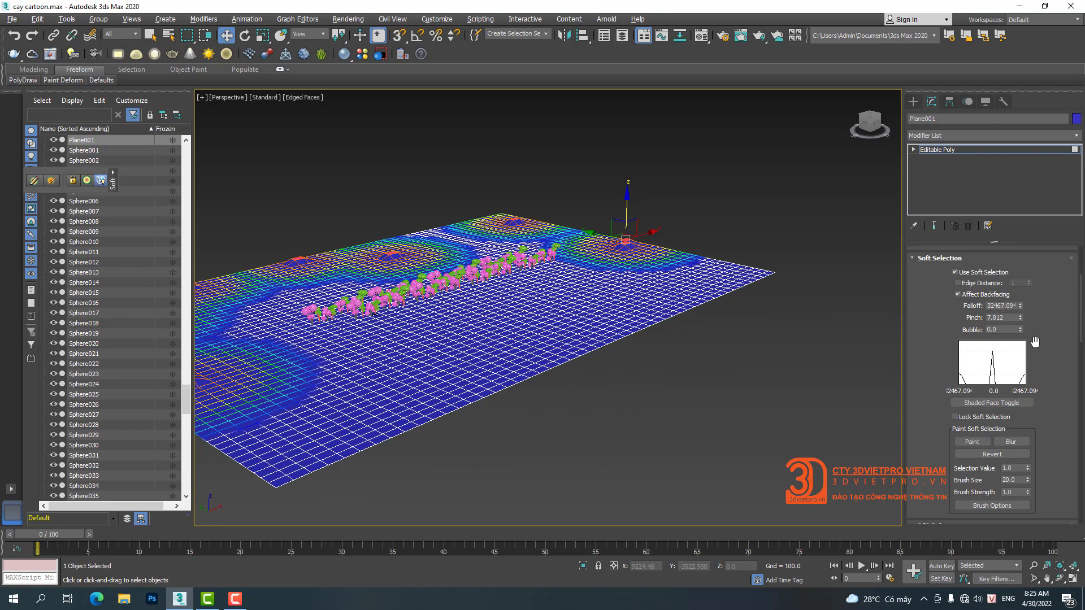
key(ctrl+z)
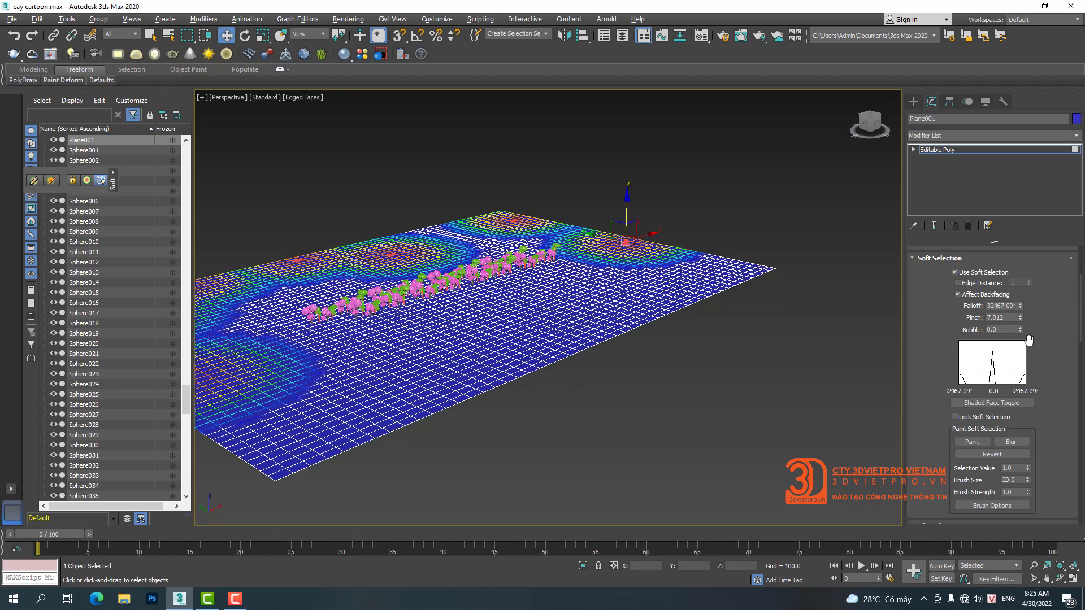
Step: Try a pinch of 4.75 while raising the soft-selected polygons along Z, and undo the move
right_click(1021, 320)
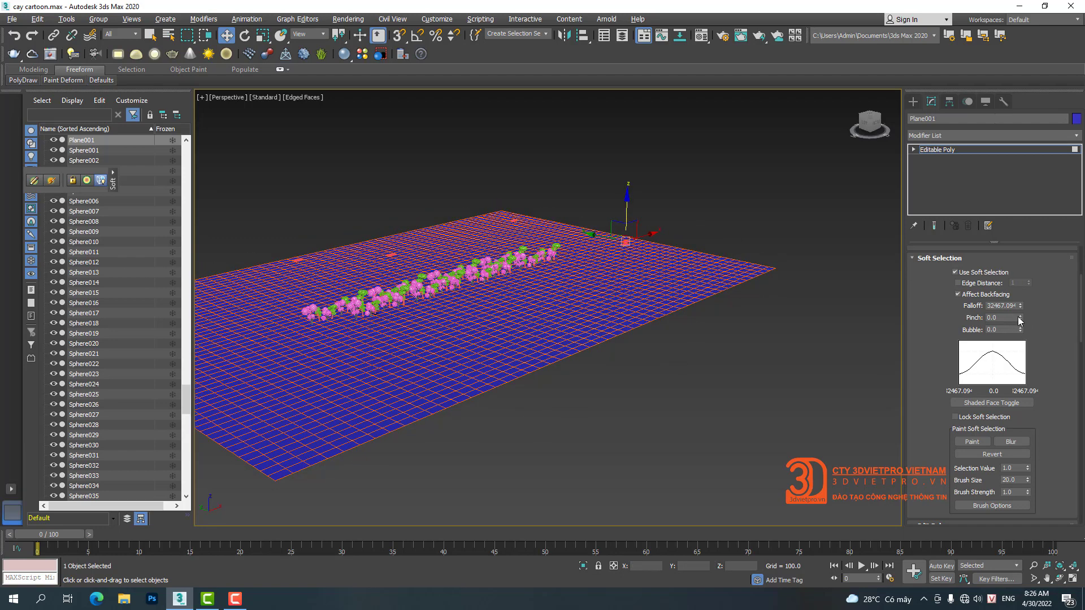
drag(1019, 304, 981, 48)
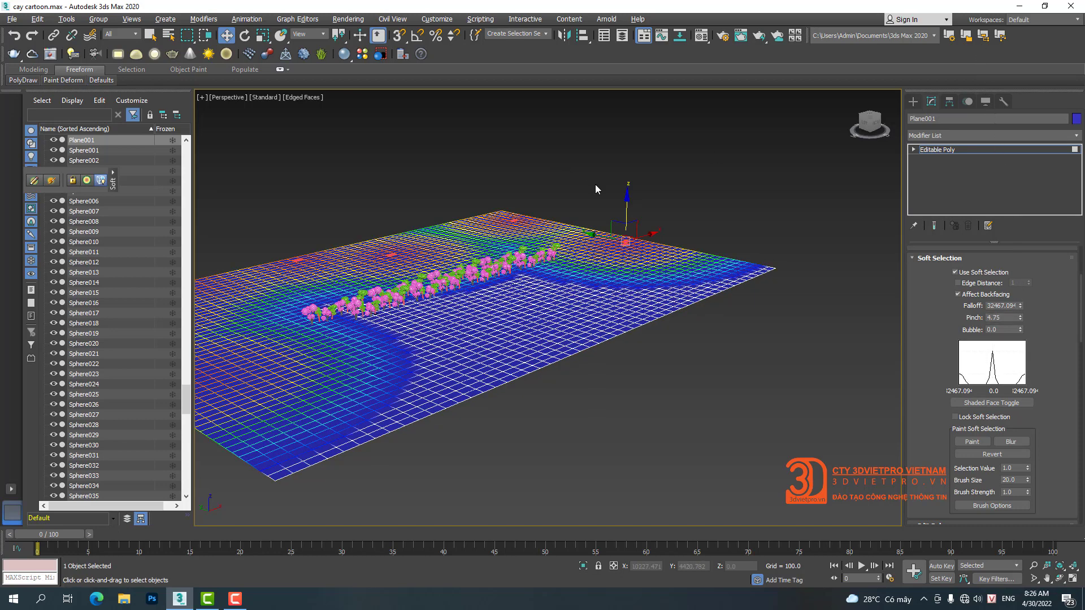
drag(626, 205, 627, 200)
mouse_move(626, 193)
mouse_down()
mouse_move(630, 158)
mouse_move(644, 201)
mouse_up()
key(ctrl+z)
Step: Try raising the soft-selected polygons along Z with the pinch reset to 0, and undo the move
right_click(1019, 317)
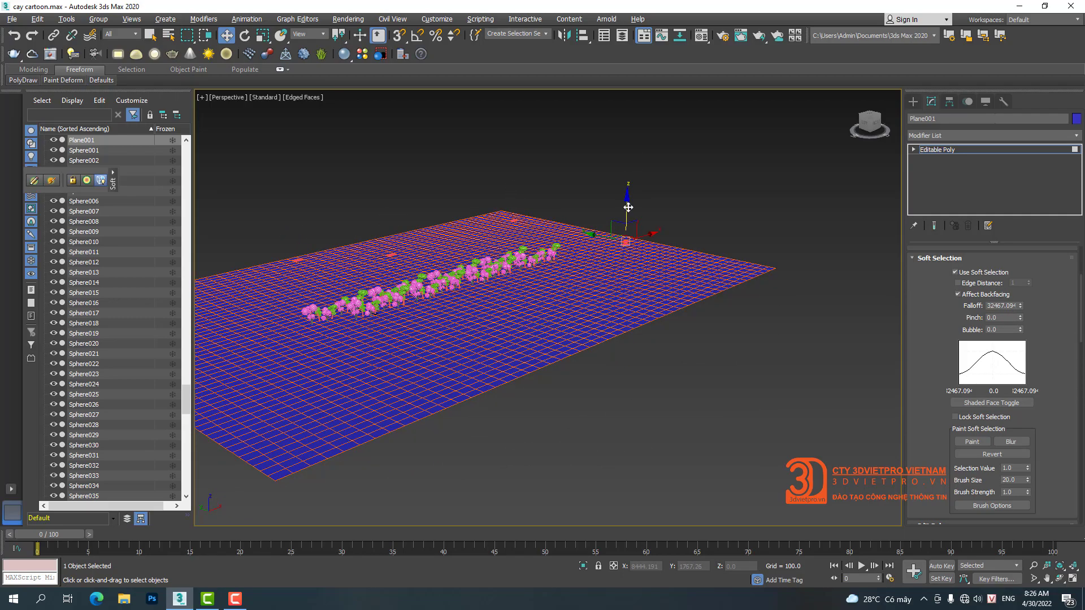
drag(628, 207, 629, 165)
key(ctrl+z)
Step: Set the soft selection's pinch to 8.32, try a slight Z lift of the polygons, and undo the lift
drag(1021, 322, 1020, 280)
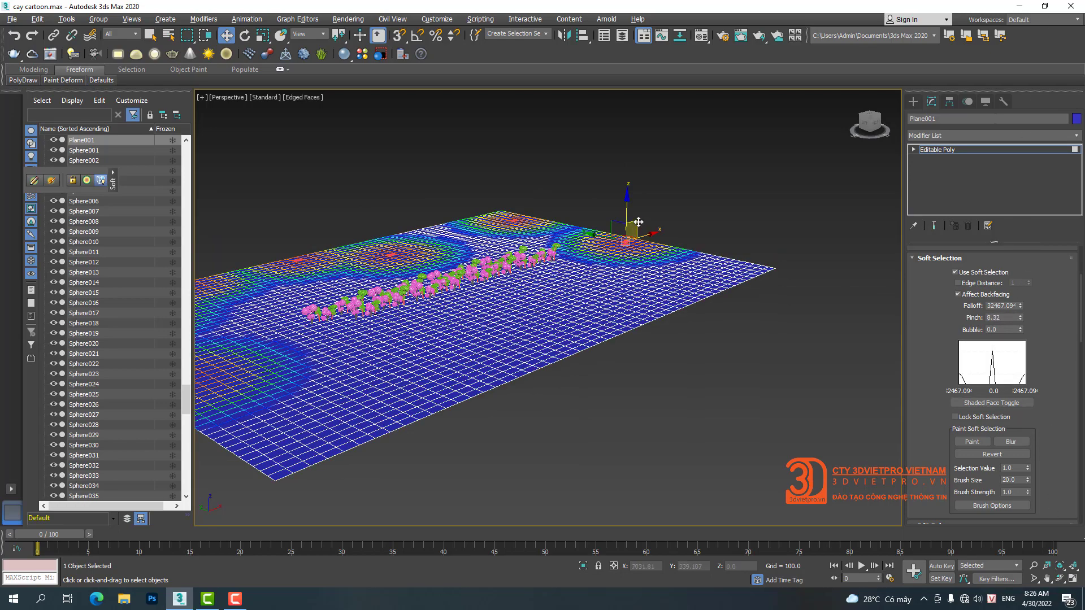
mouse_move(628, 209)
mouse_down()
mouse_move(626, 180)
mouse_move(627, 207)
mouse_up()
key(ctrl+z)
Step: Turn on Edge Distance with a value of 31, try raising the polygons along Z, and undo the move
click(965, 284)
drag(1029, 284, 1027, 265)
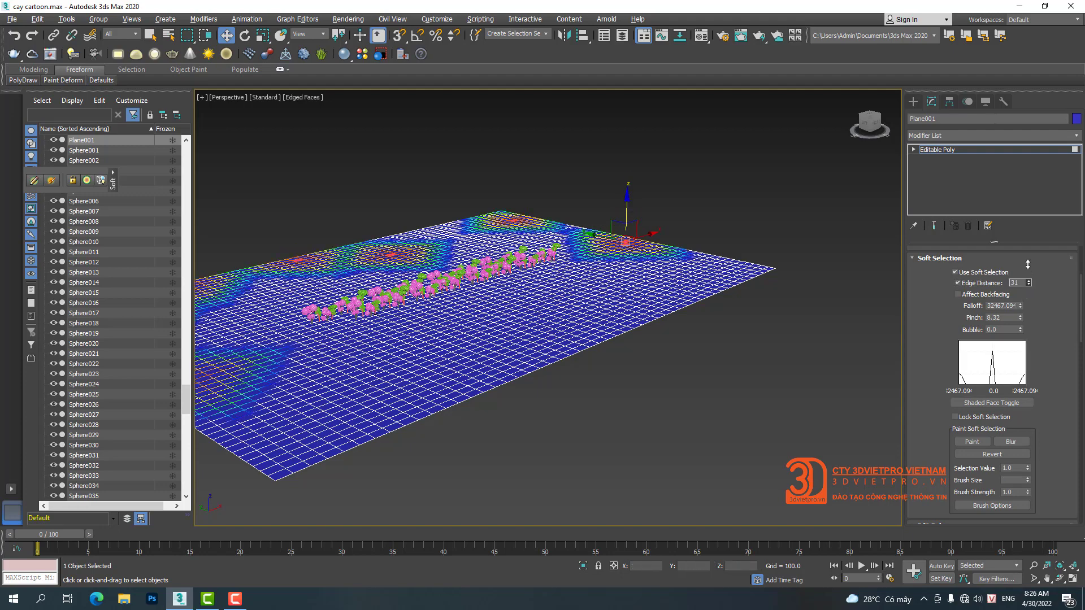
drag(627, 208, 628, 193)
key(ctrl+z)
Step: Set the soft selection's Edge Distance to 14 and raise the selected polygons along Z to form hills around the trees
right_click(1029, 283)
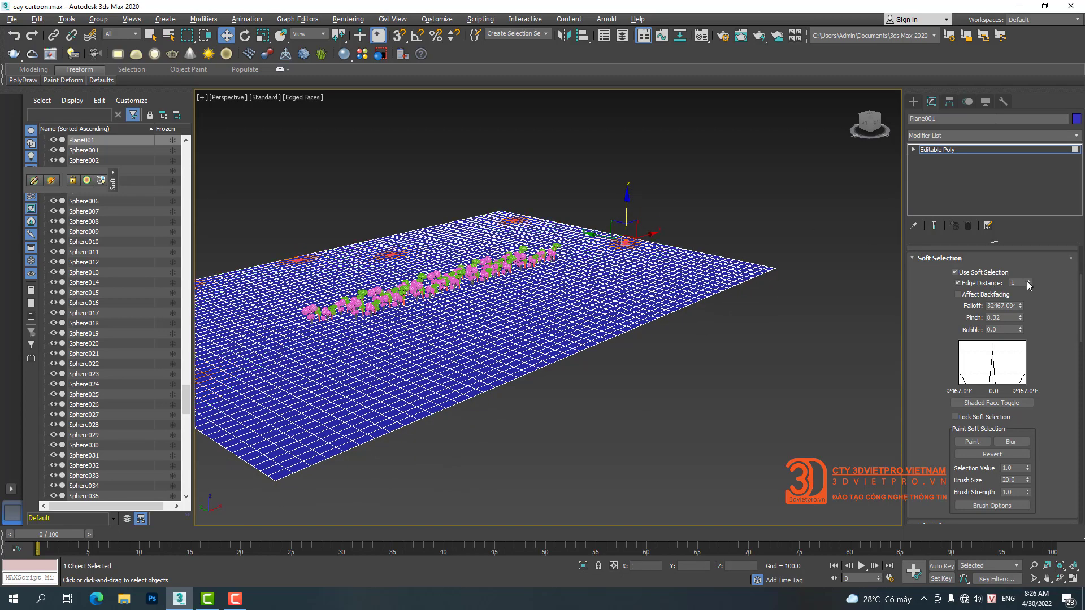
drag(1028, 283, 1027, 271)
drag(625, 204, 627, 185)
right_click(625, 184)
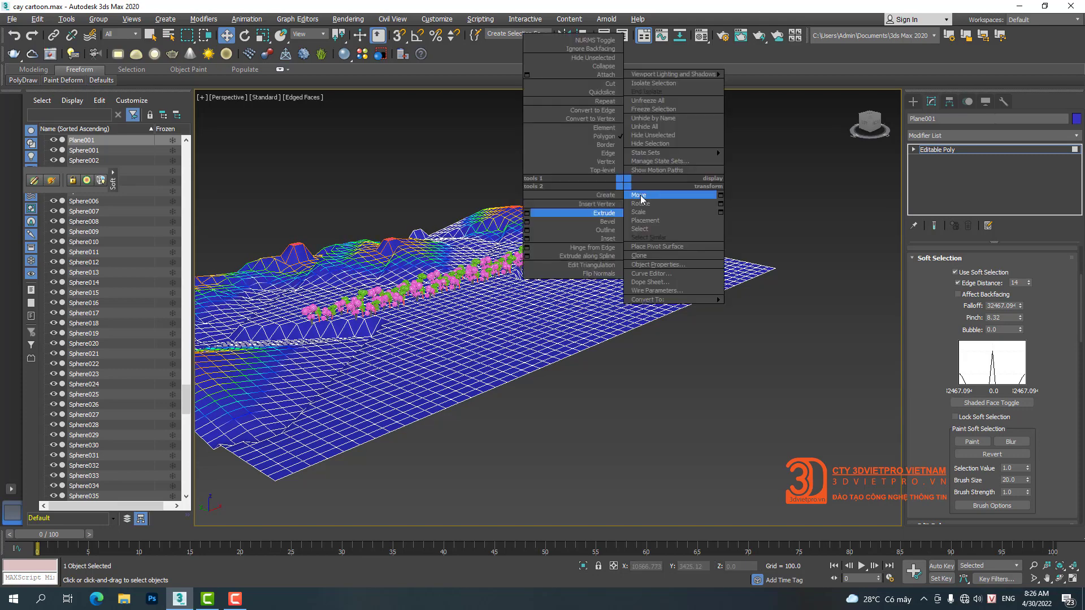
Step: Leave polygon editing on the sculpted ground plane and add a TurboSmooth modifier to it
click(639, 196)
alt+middle_drag(547, 291, 591, 242)
scroll(554, 249, up, 4)
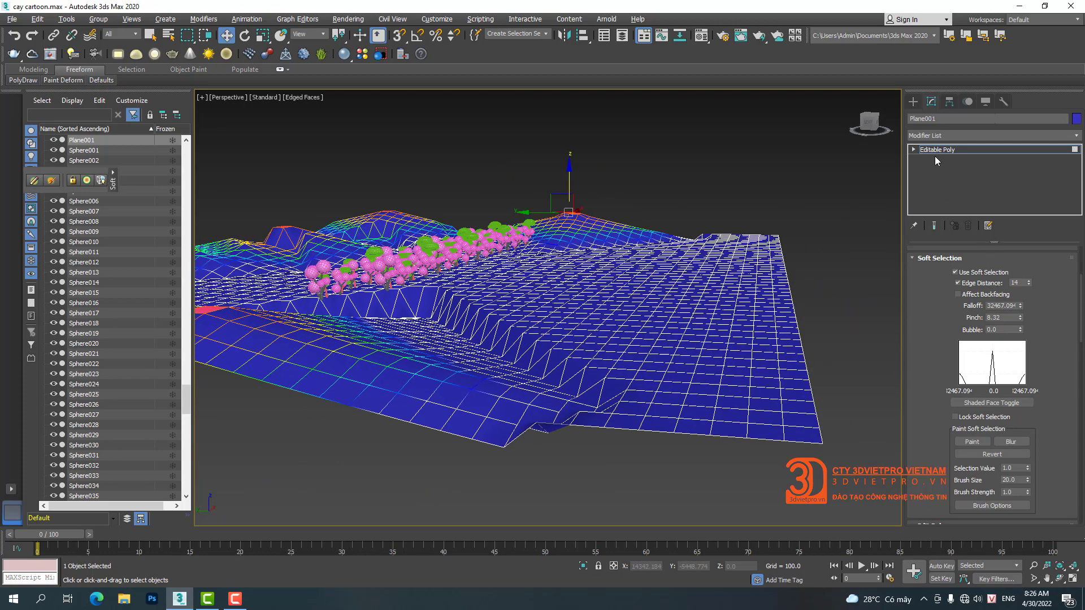
click(944, 259)
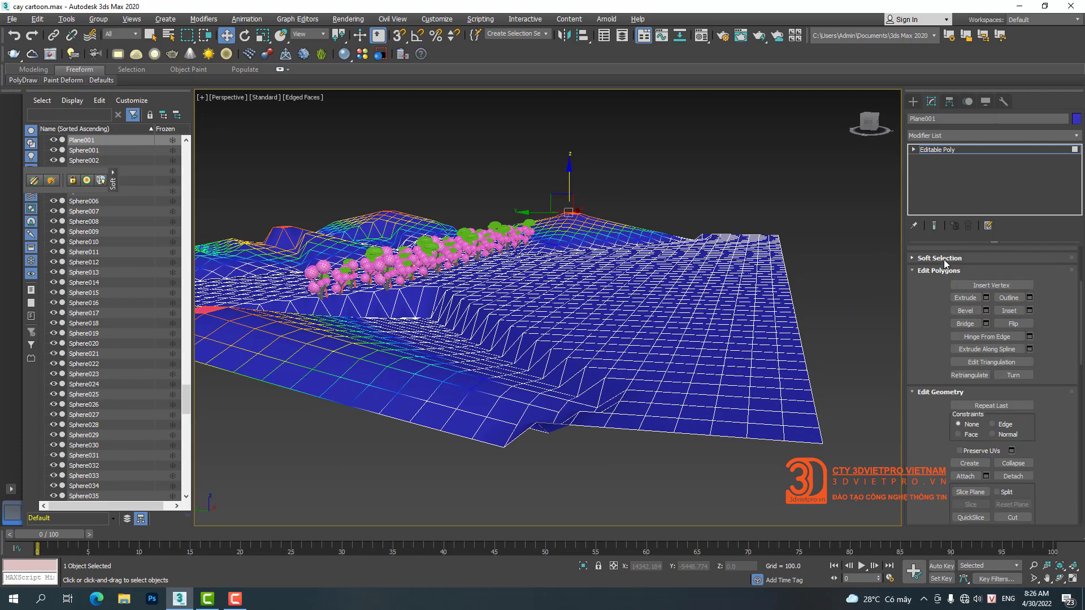
click(1006, 265)
click(951, 134)
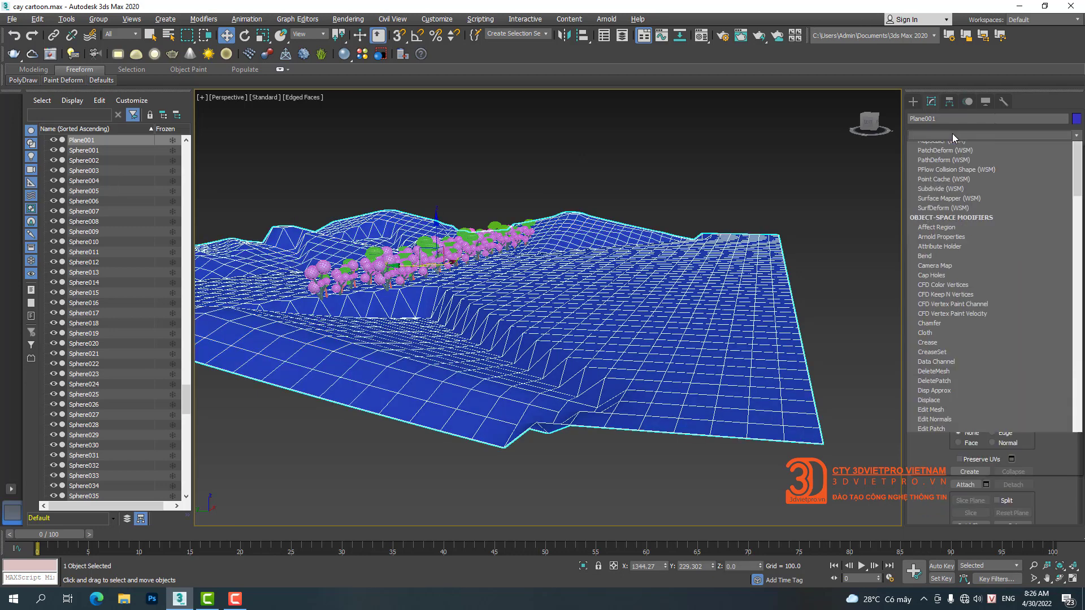
key(t)
key(t)
key(t)
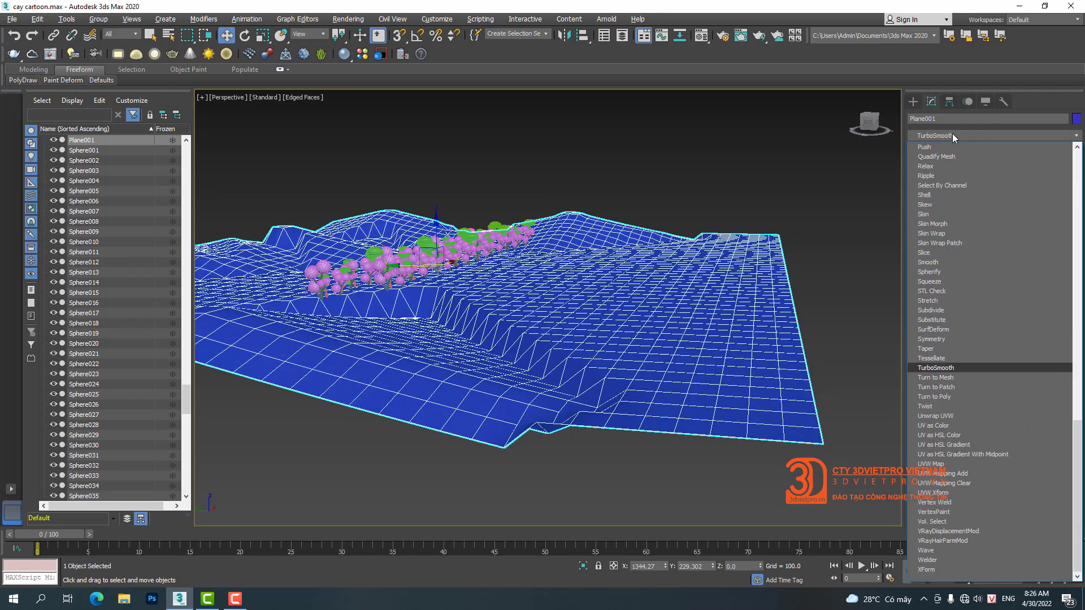
key(Return)
Step: Turn off the edged-faces display and inspect the smoothed hills around the tree rows from several angles
click(651, 168)
key(F4)
scroll(504, 293, up, 3)
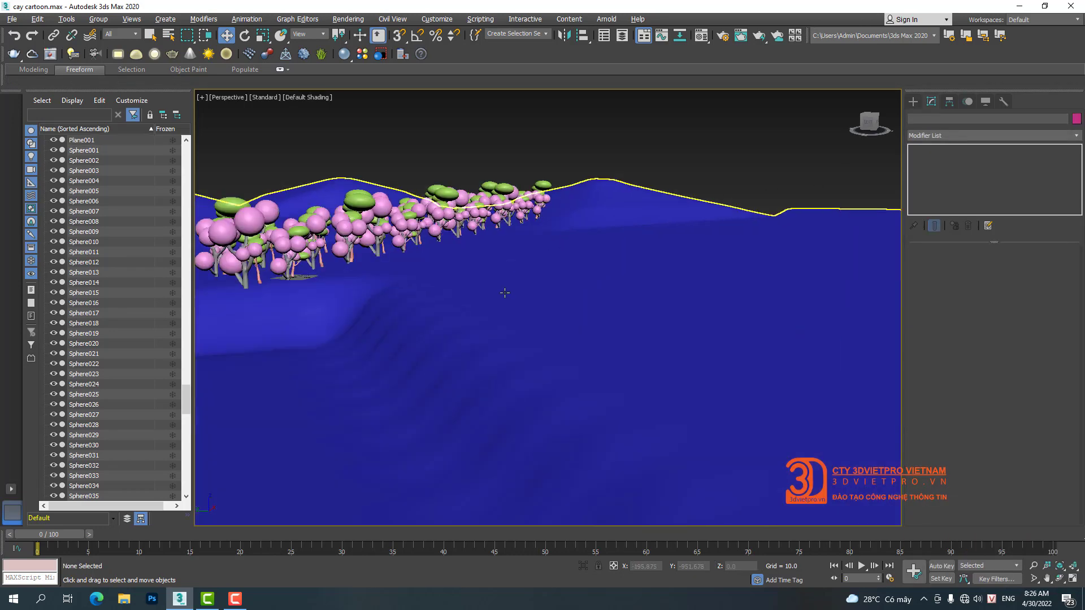
click(503, 293)
scroll(560, 286, down, 3)
alt+middle_drag(504, 293, 364, 315)
scroll(560, 287, up, 2)
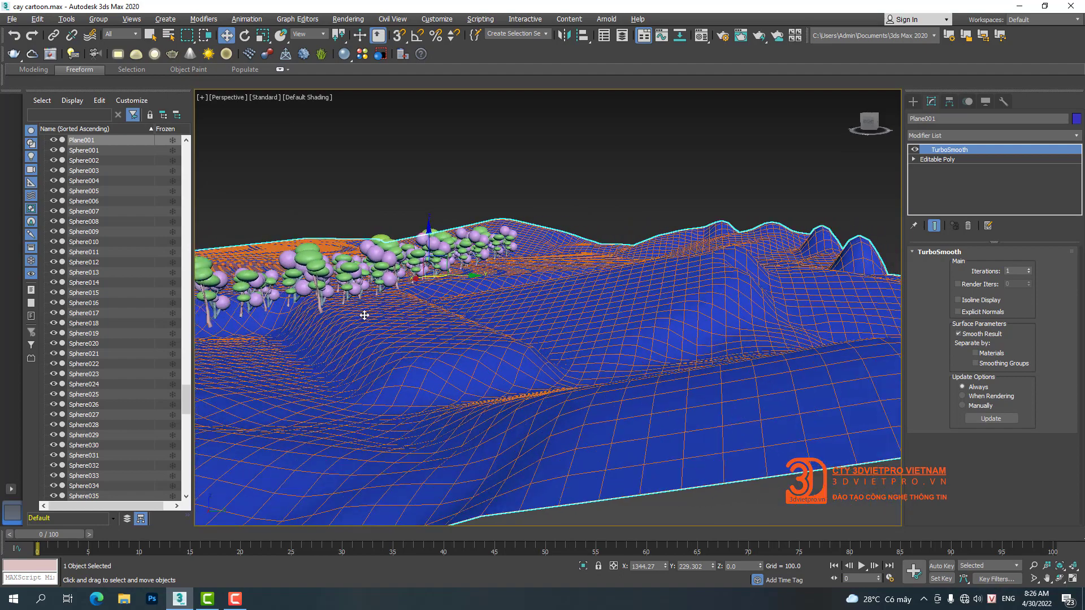
click(533, 156)
alt+middle_drag(533, 156, 688, 219)
scroll(660, 227, up, 3)
Step: Set the first material's ambient and diffuse color to green (RGB 28, 77, 13) and assign it to the ground plane
click(548, 307)
key(m)
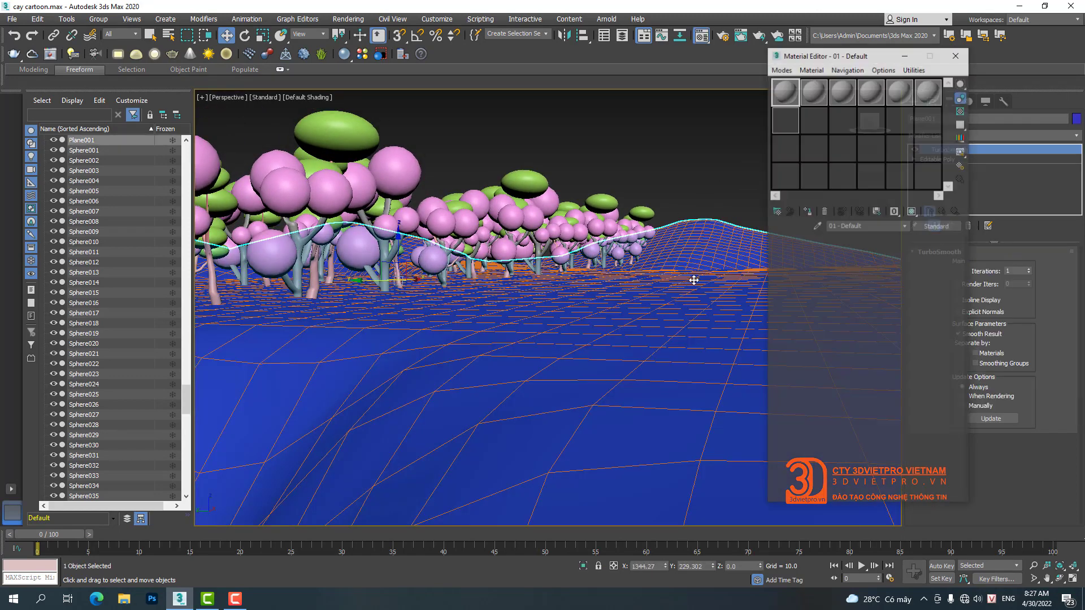
click(834, 300)
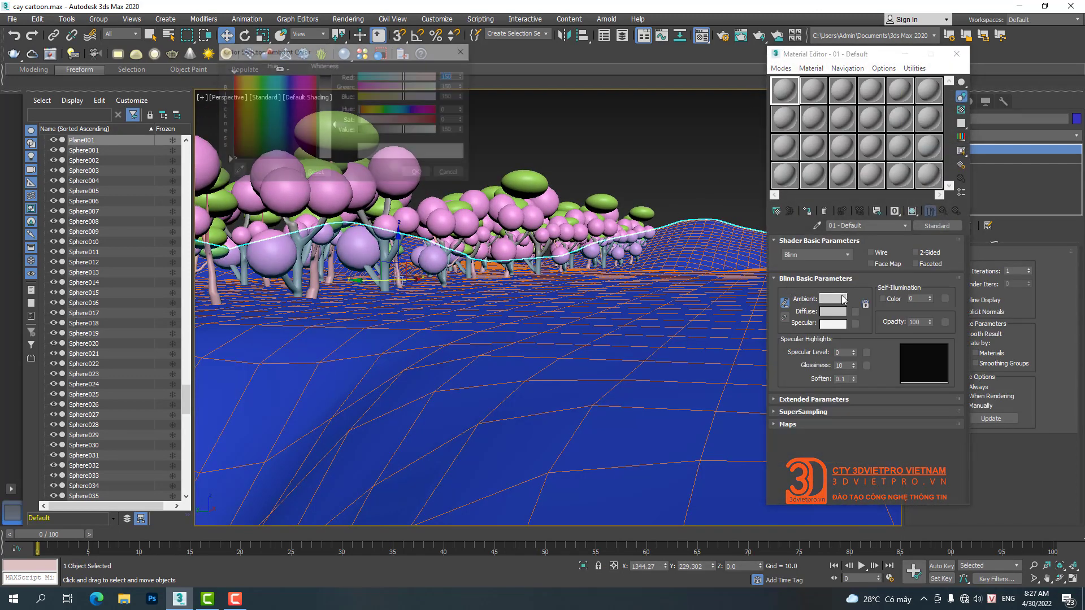
click(256, 82)
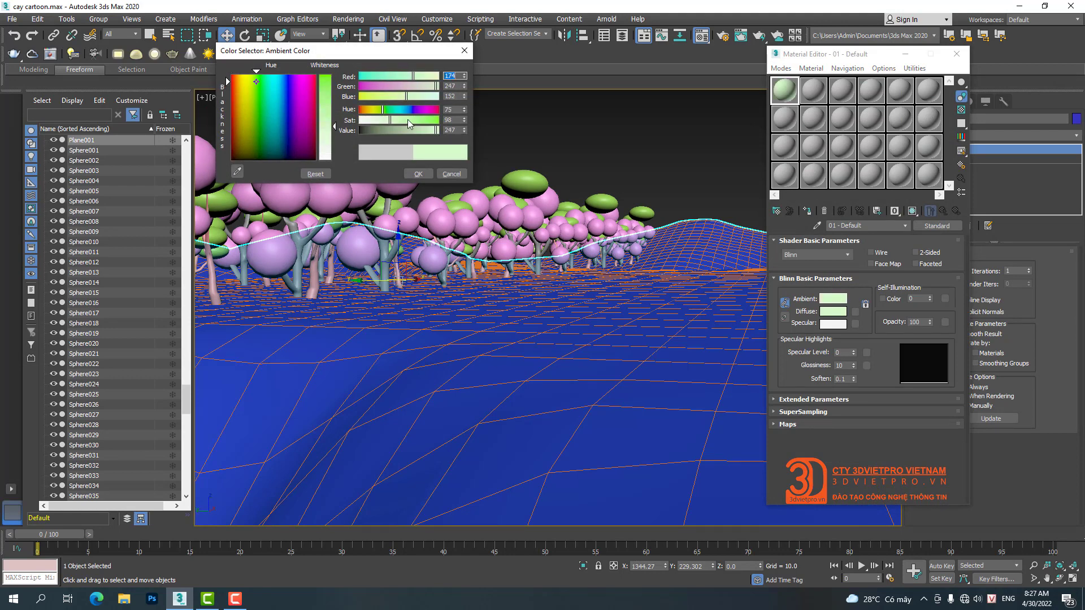
drag(409, 124, 383, 135)
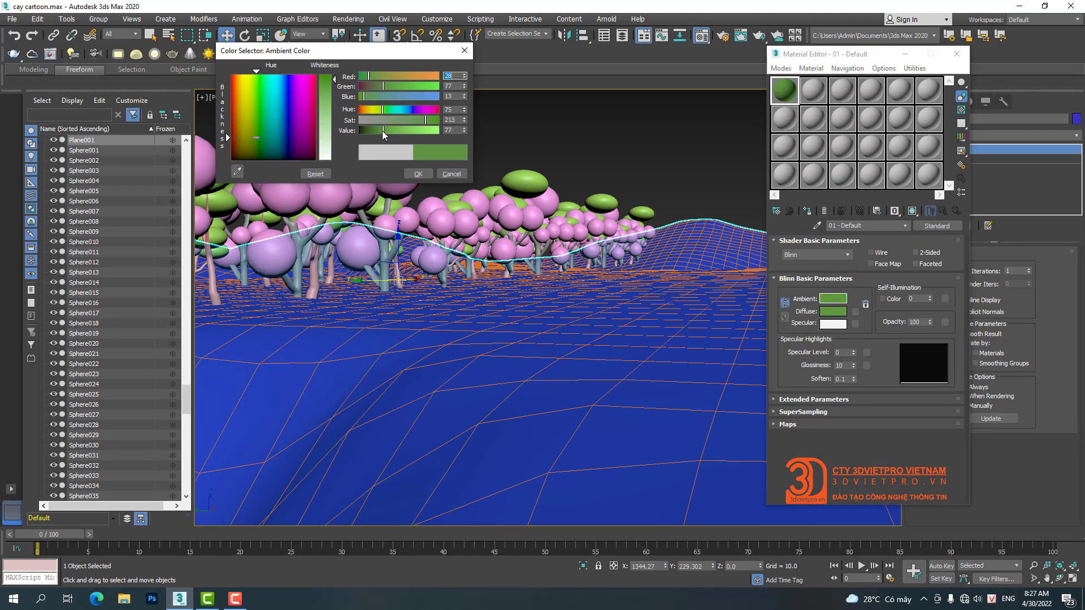
click(418, 173)
drag(783, 103, 644, 307)
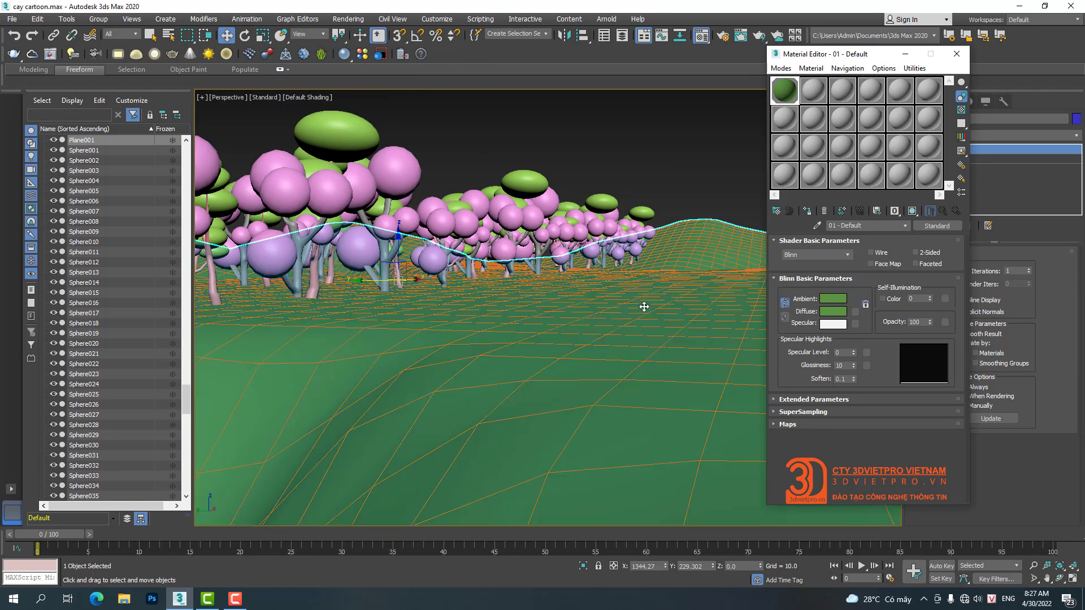
click(666, 170)
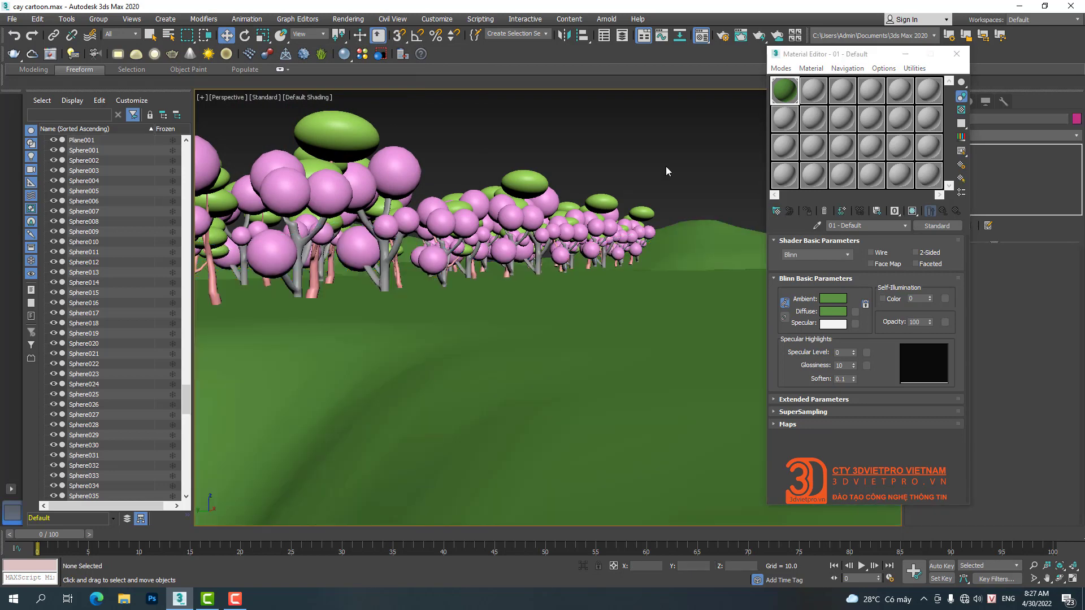
click(958, 55)
Step: Select one front-row tree's grey trunk with its four pink foliage spheres and lower them about 33 units along Z
scroll(569, 274, down, 4)
middle_drag(601, 272, 687, 257)
scroll(686, 278, up, 4)
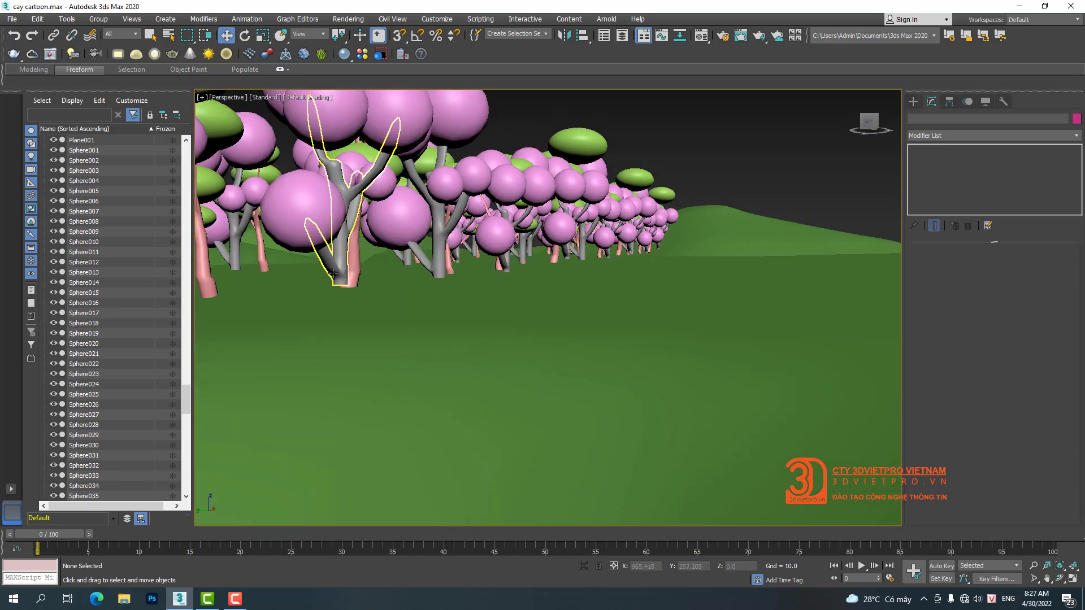
click(311, 274)
scroll(346, 268, up, 5)
scroll(350, 266, down, 5)
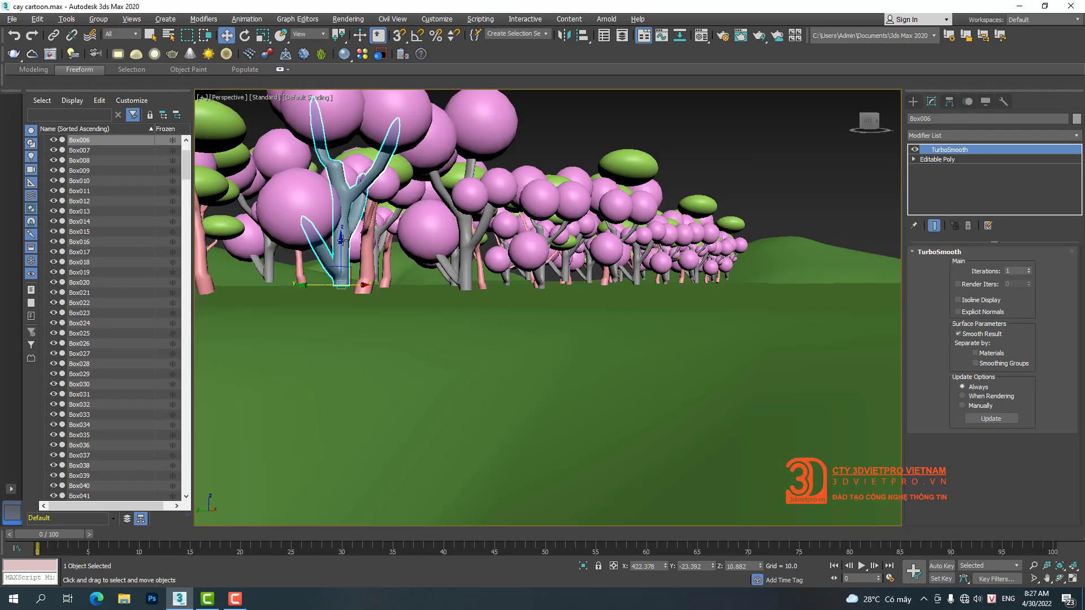
ctrl+click(297, 208)
ctrl+click(321, 113)
ctrl+click(399, 146)
alt+middle_drag(399, 146, 384, 169)
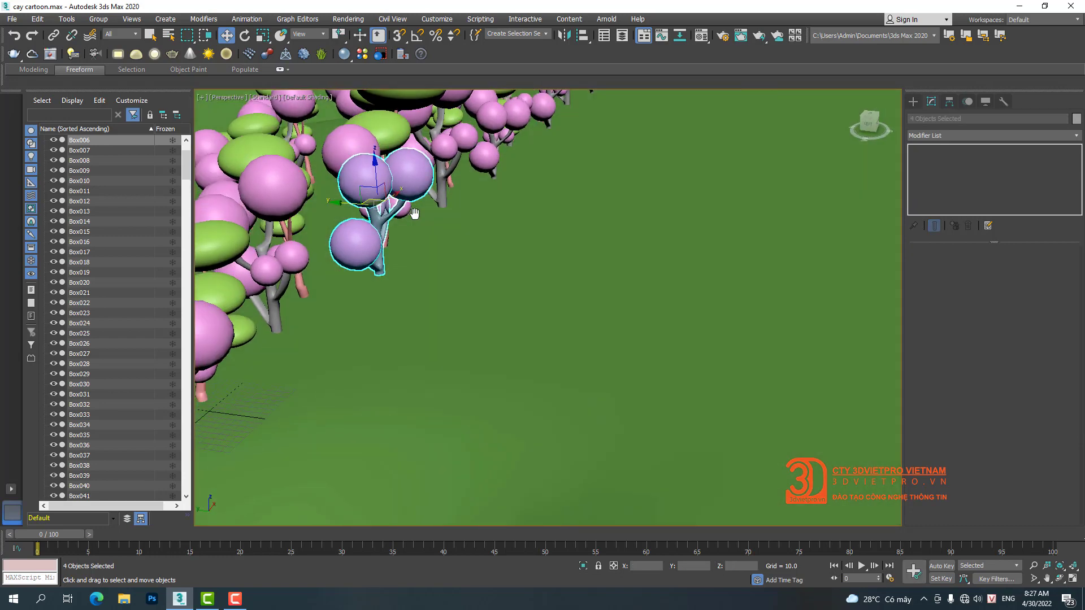
ctrl+click(377, 176)
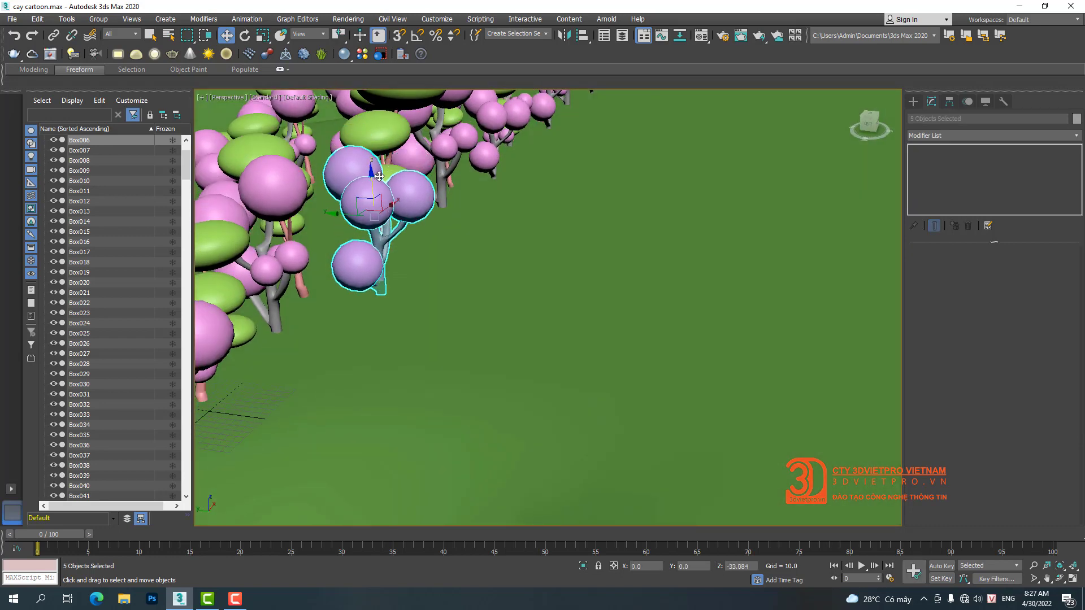
alt+middle_drag(378, 175, 635, 199)
click(635, 198)
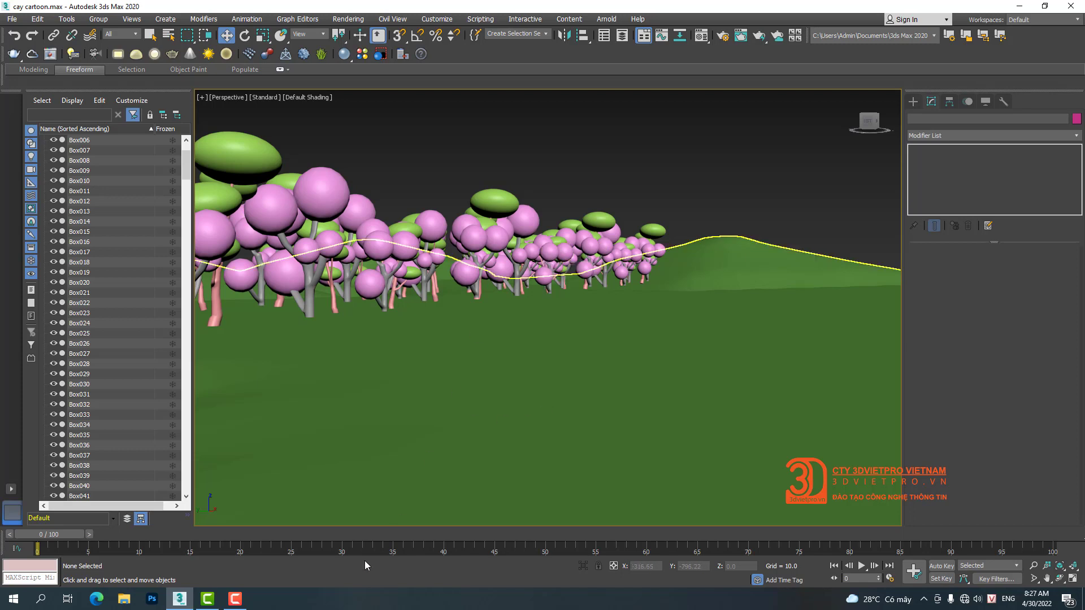
mouse_move(243, 605)
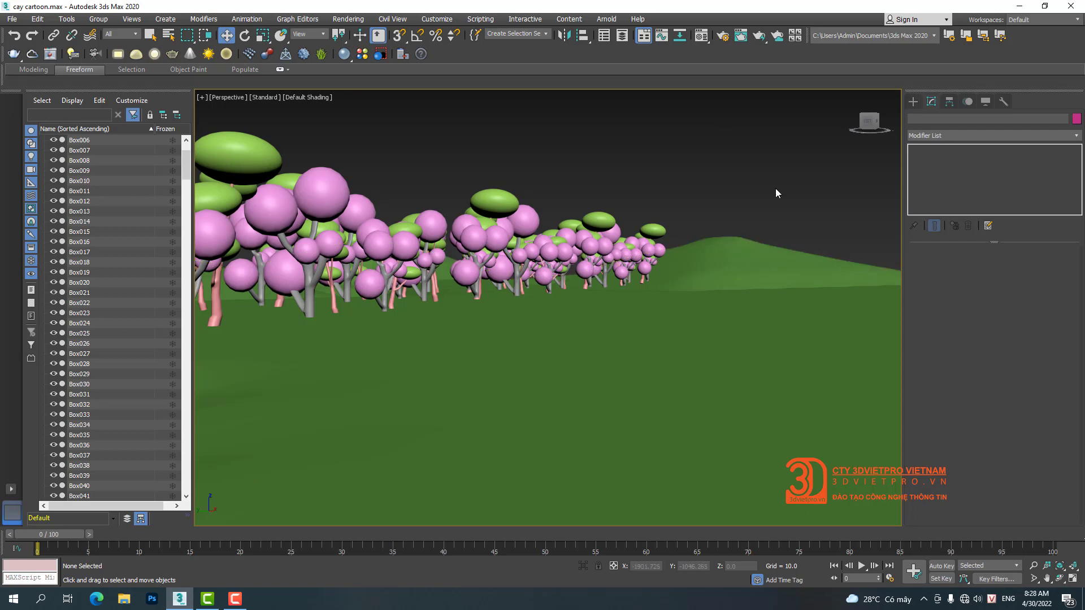
click(234, 598)
click(1060, 546)
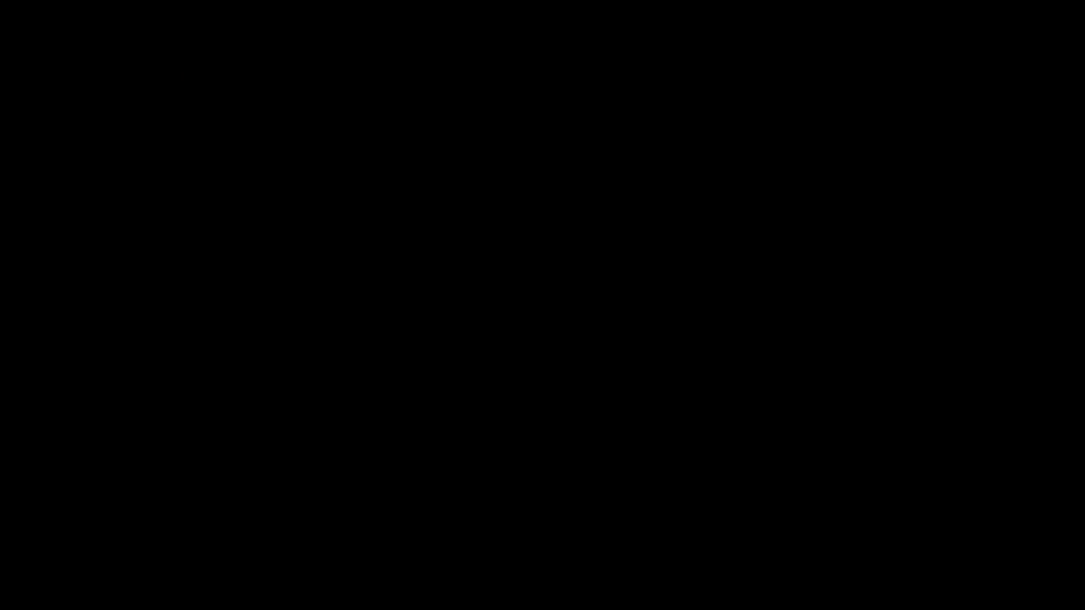